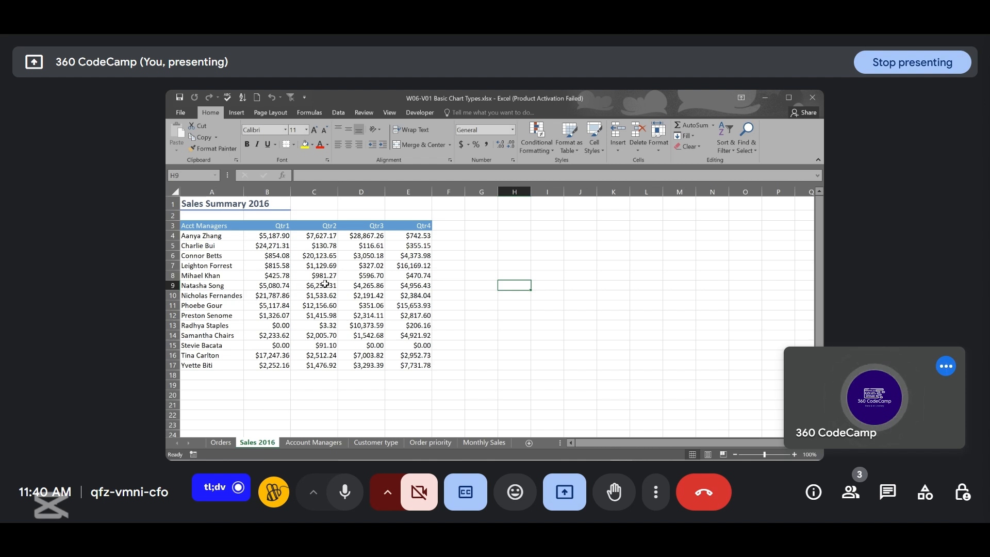
- Select the header row and the first account manager's quarterly sales, then insert a 2-D pie chart
{"action": "left_click", "coordinate": [208, 227]}
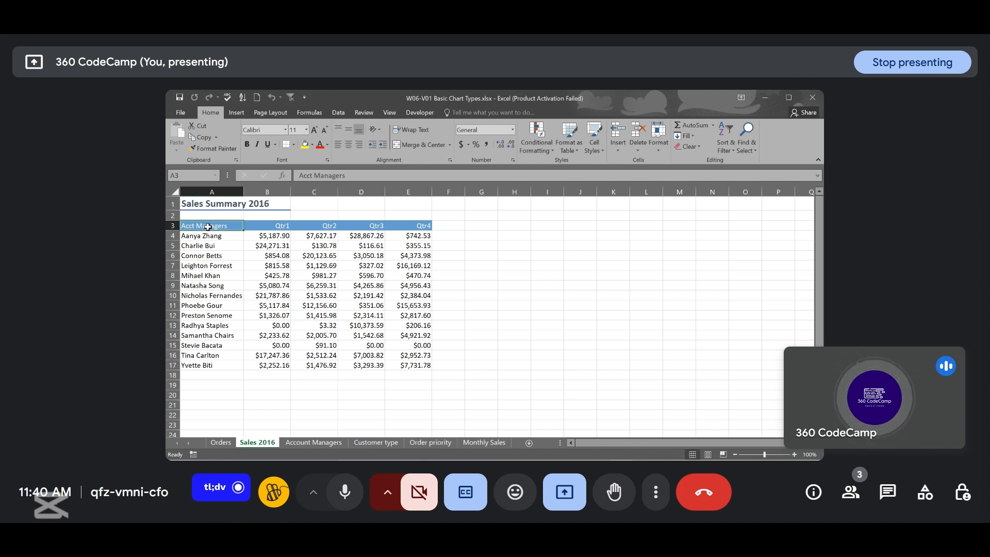
{"action": "left_click_drag", "start_coordinate": [207, 227], "coordinate": [393, 241]}
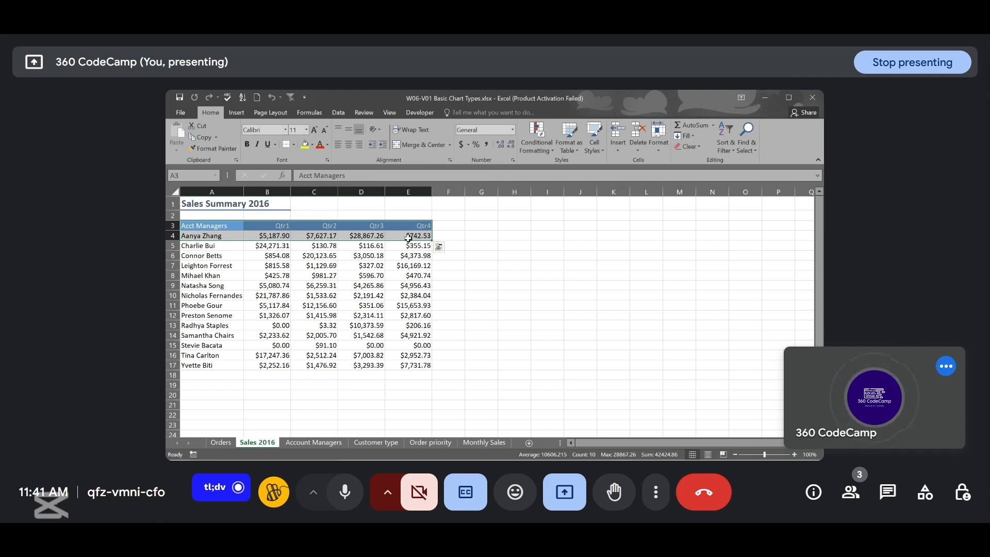
{"action": "left_click", "coordinate": [235, 113]}
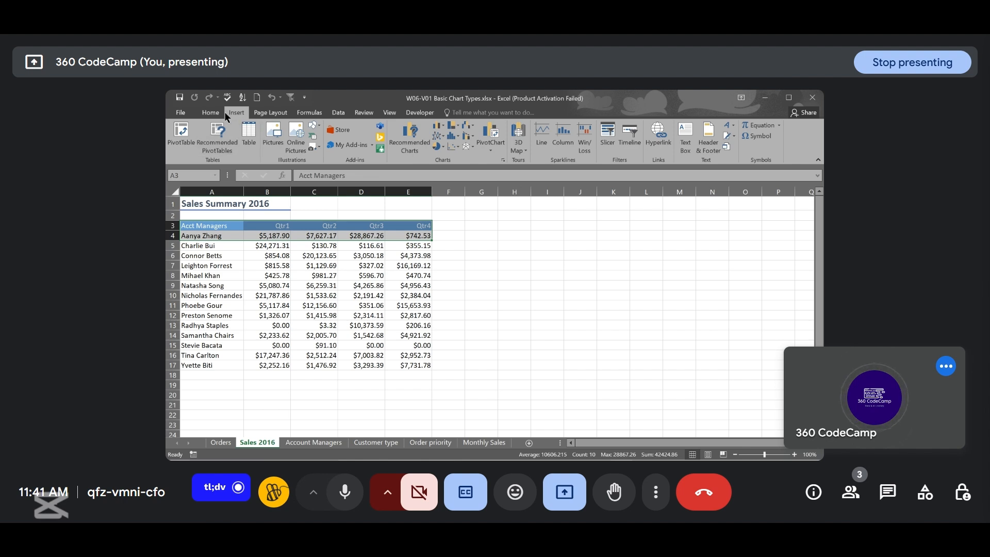
{"action": "left_click", "coordinate": [442, 149]}
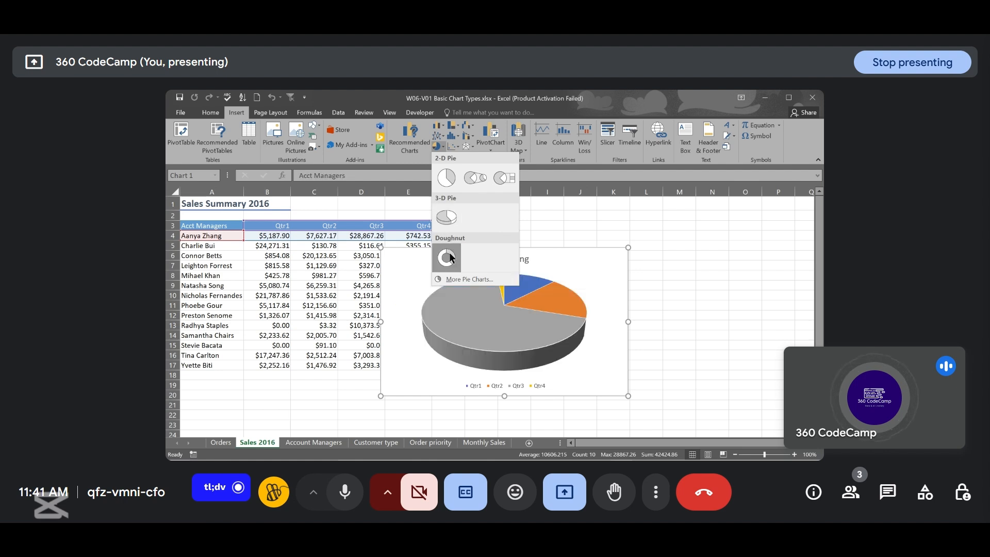
{"action": "left_click", "coordinate": [447, 178]}
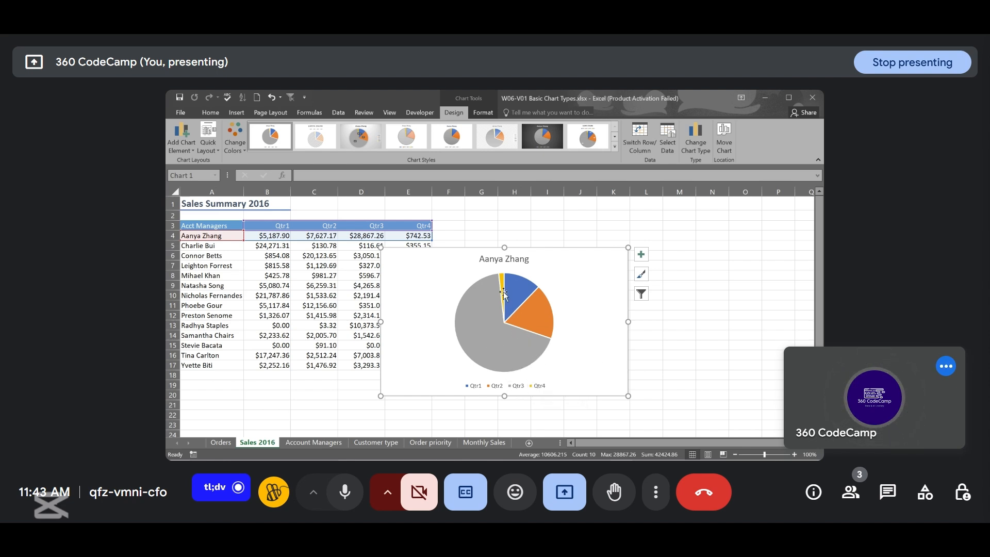
- Select the account manager names with their Qtr1 sales and insert another 2-D pie chart
{"action": "mouse_move", "coordinate": [500, 291]}
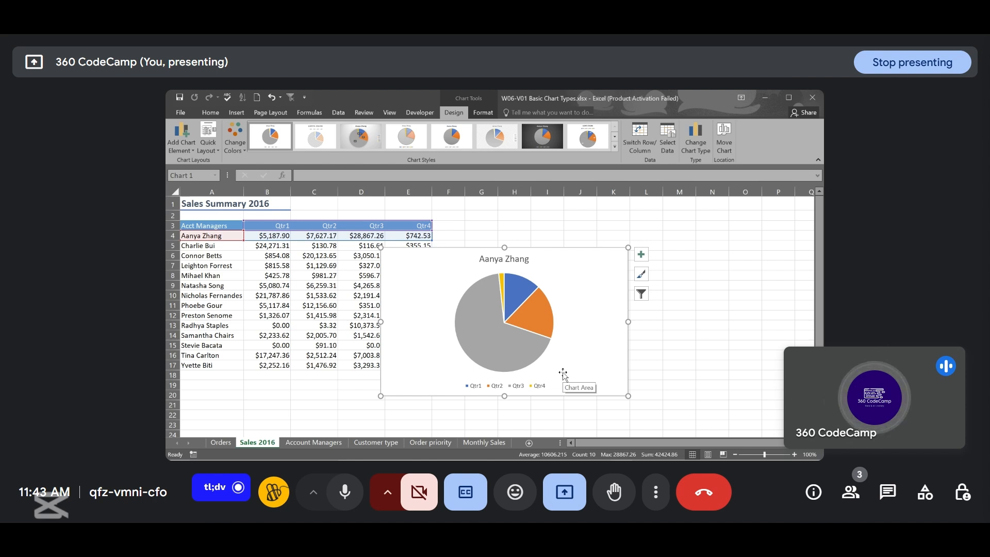
{"action": "mouse_move", "coordinate": [510, 356]}
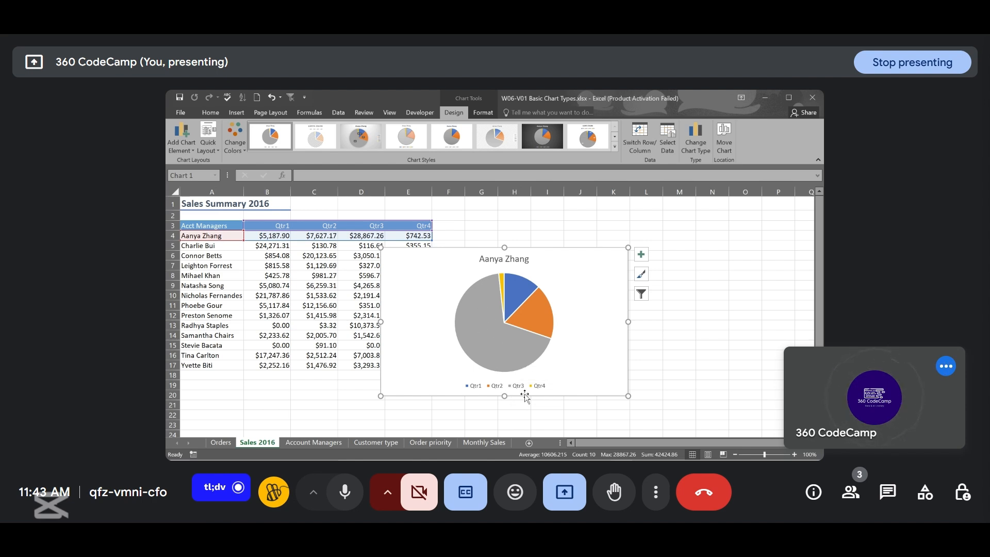
{"action": "mouse_move", "coordinate": [478, 330]}
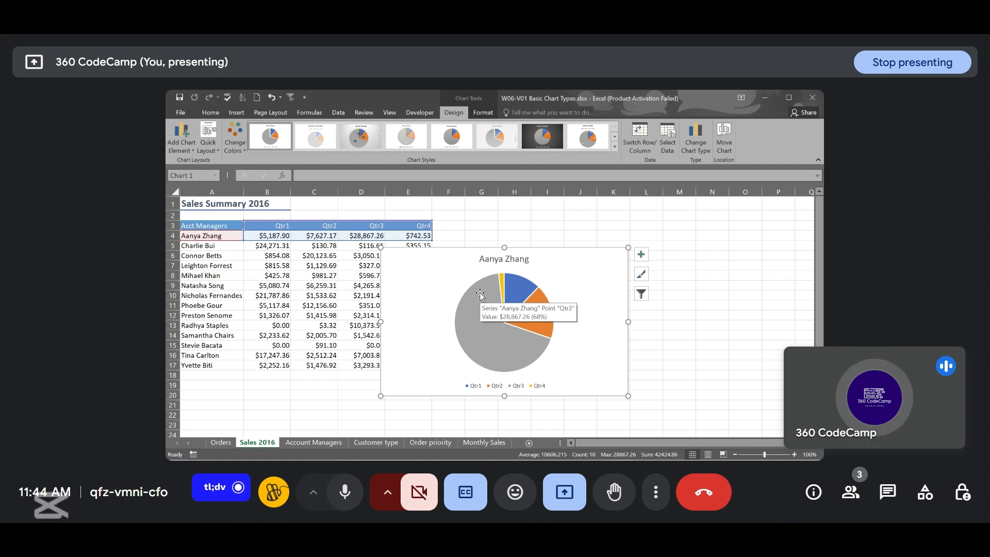
{"action": "left_click", "coordinate": [219, 226]}
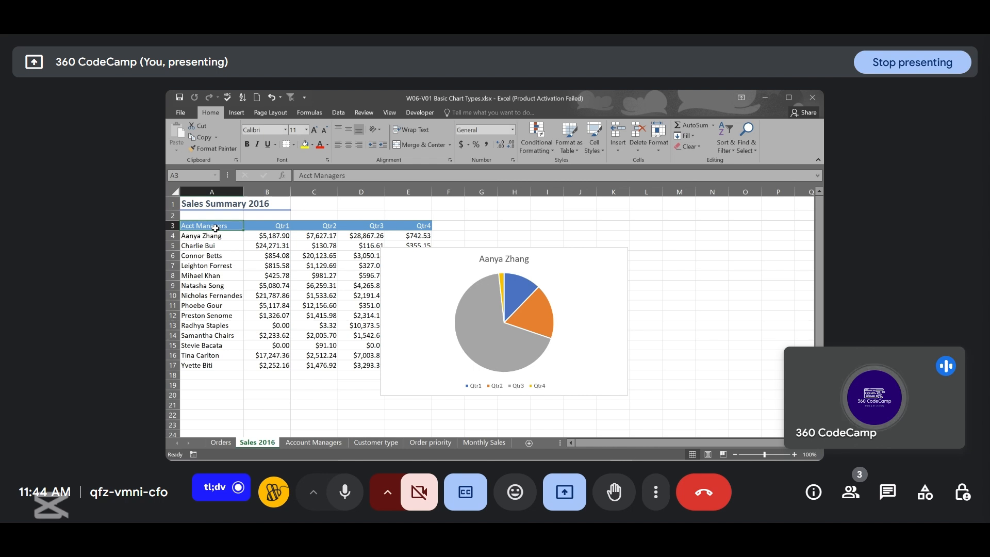
{"action": "key", "text": "ctrl+shift+Down"}
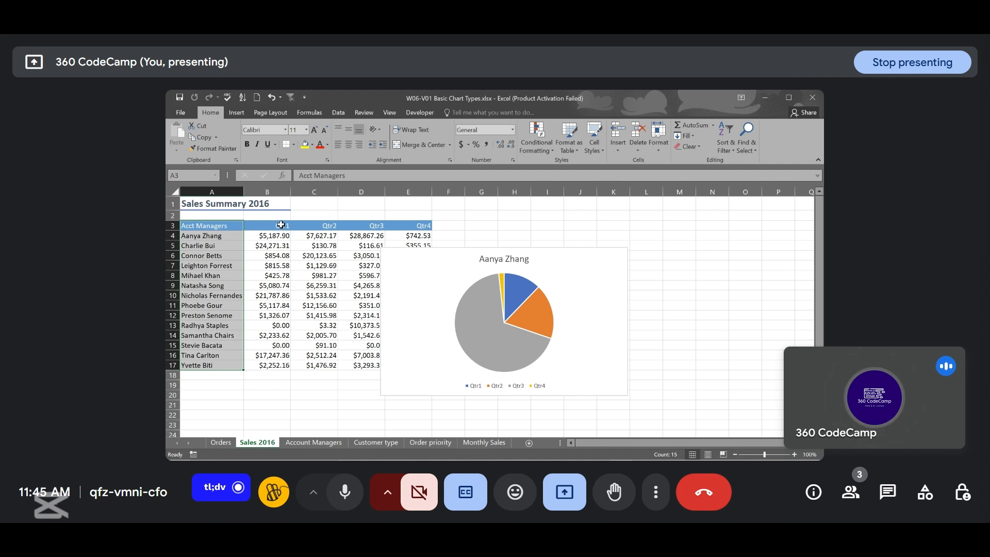
{"action": "left_click", "coordinate": [277, 225], "text": "shift"}
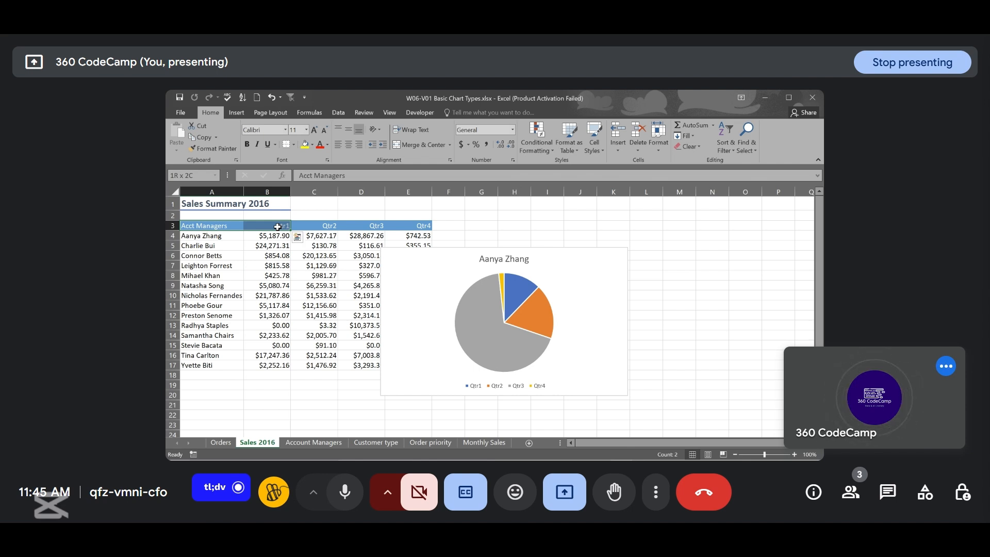
{"action": "key", "text": "ctrl+shift+Down"}
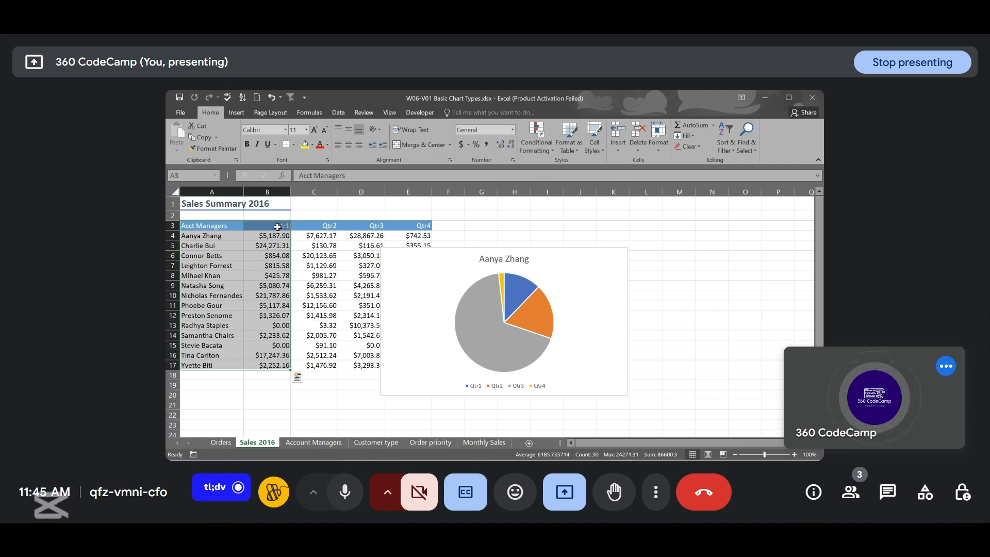
{"action": "left_click", "coordinate": [235, 112]}
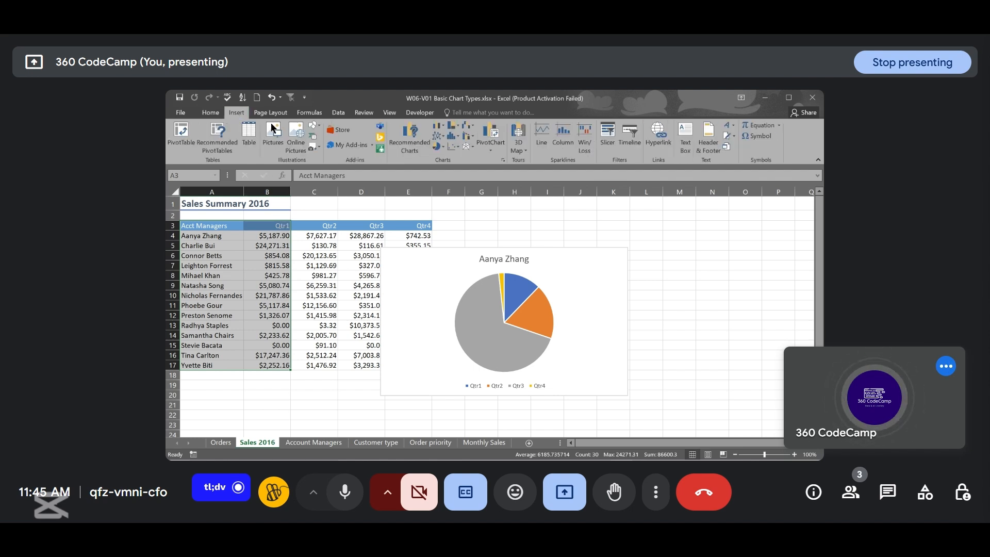
{"action": "left_click", "coordinate": [441, 146]}
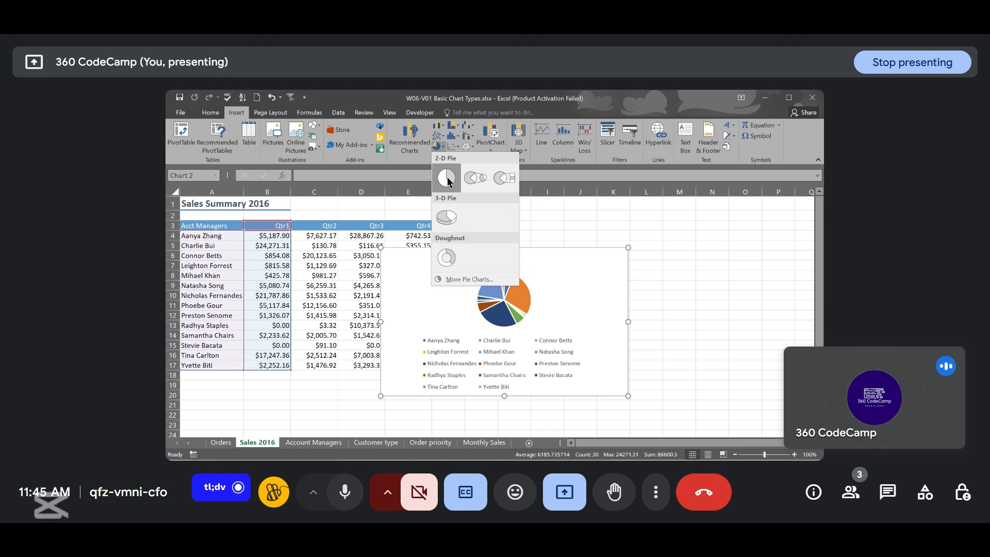
{"action": "left_click", "coordinate": [447, 177]}
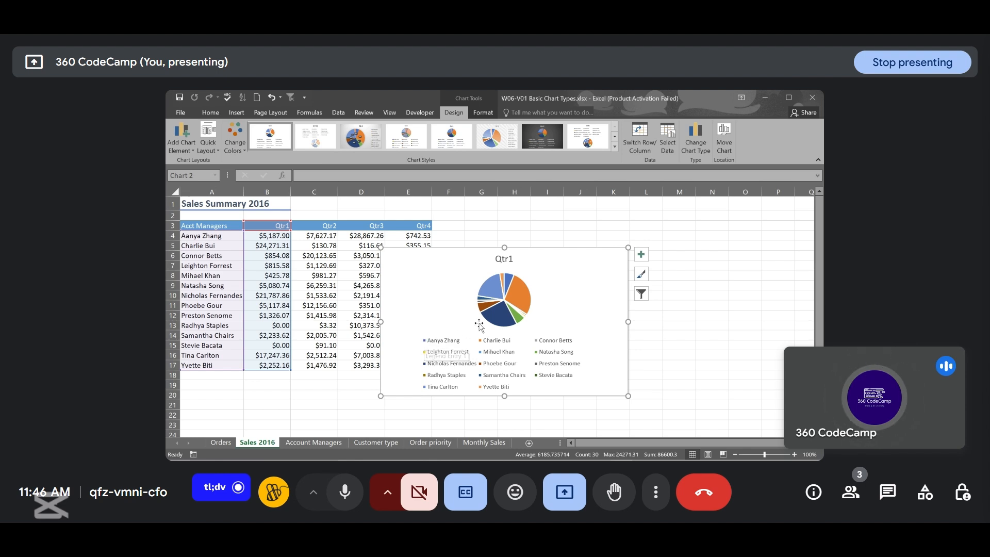
- Try extending the Qtr1 pie chart's data range across Qtr2 and Qtr3, and undo the extension
{"action": "mouse_move", "coordinate": [496, 320]}
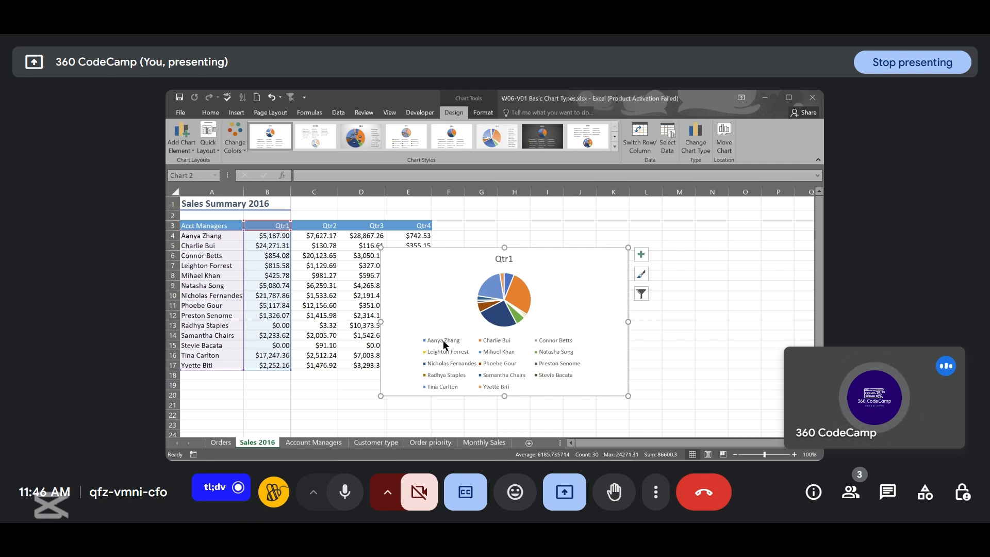
{"action": "mouse_move", "coordinate": [493, 287]}
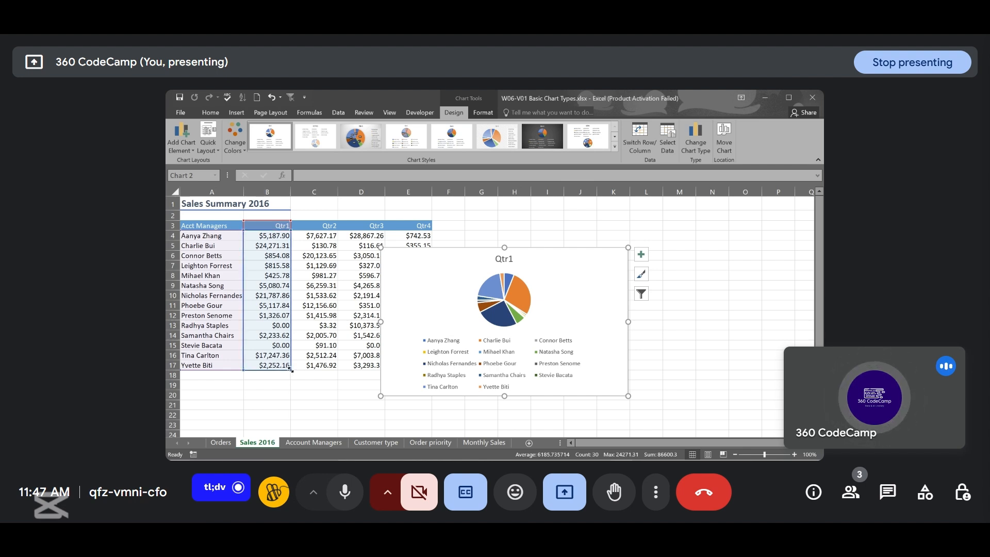
{"action": "left_click_drag", "start_coordinate": [290, 369], "coordinate": [322, 369]}
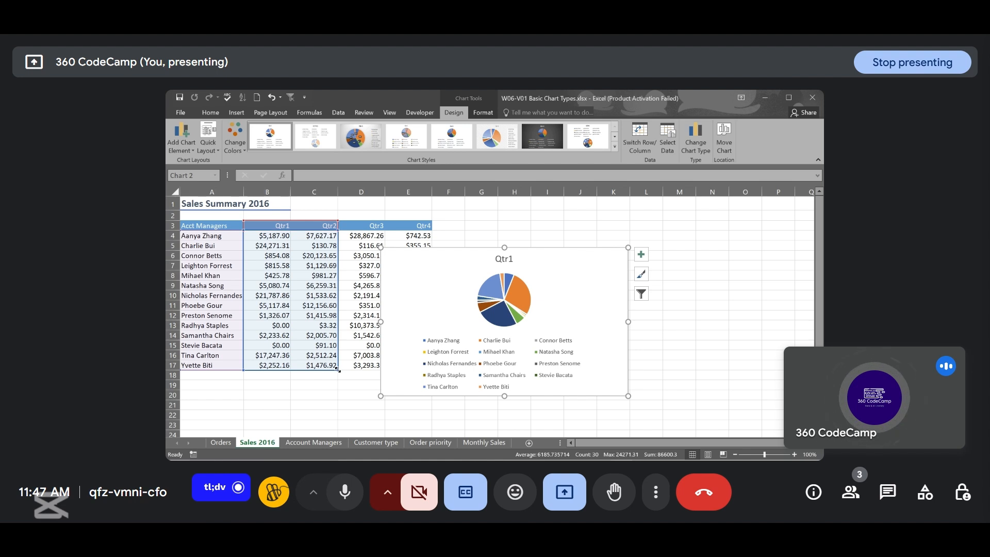
{"action": "left_click_drag", "start_coordinate": [338, 370], "coordinate": [294, 370]}
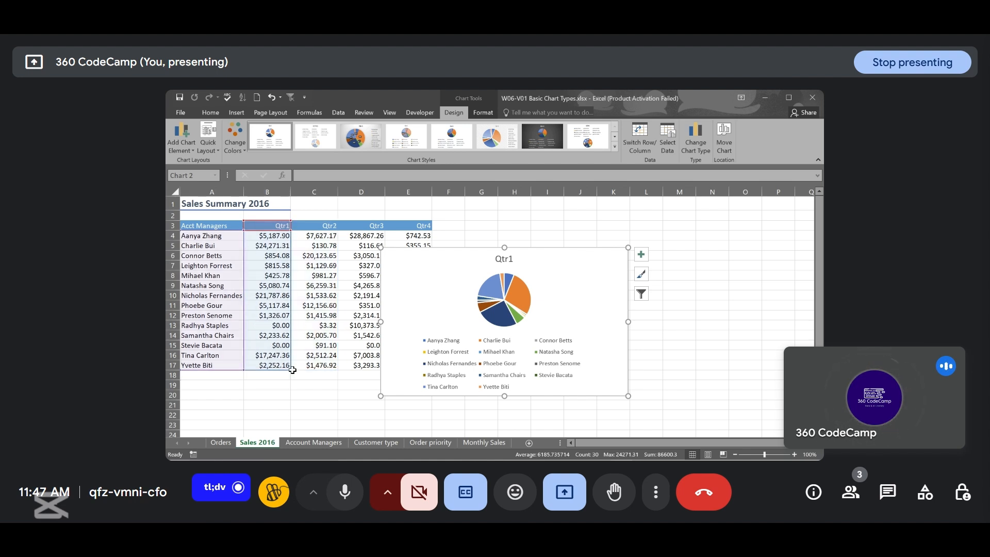
{"action": "left_click_drag", "start_coordinate": [291, 371], "coordinate": [294, 370]}
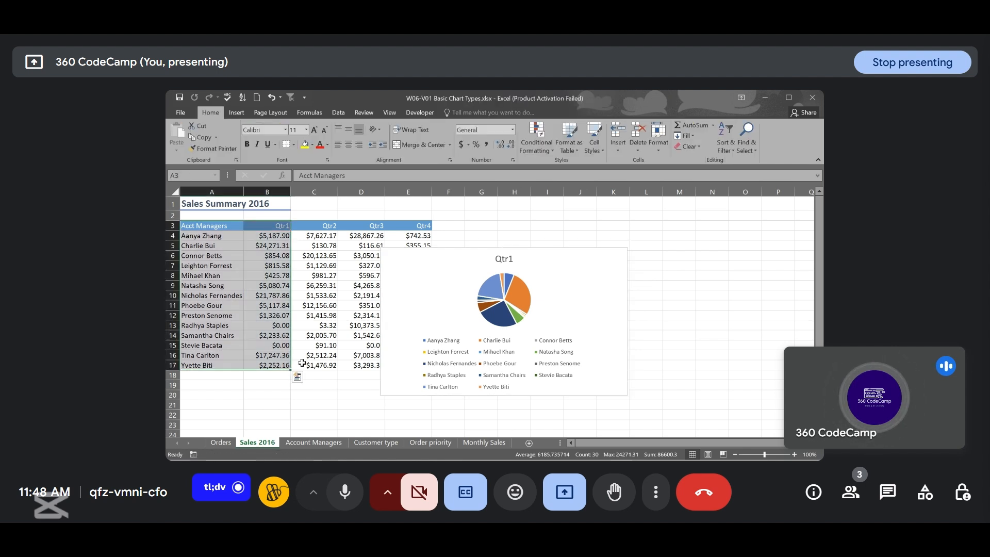
{"action": "left_click", "coordinate": [403, 296]}
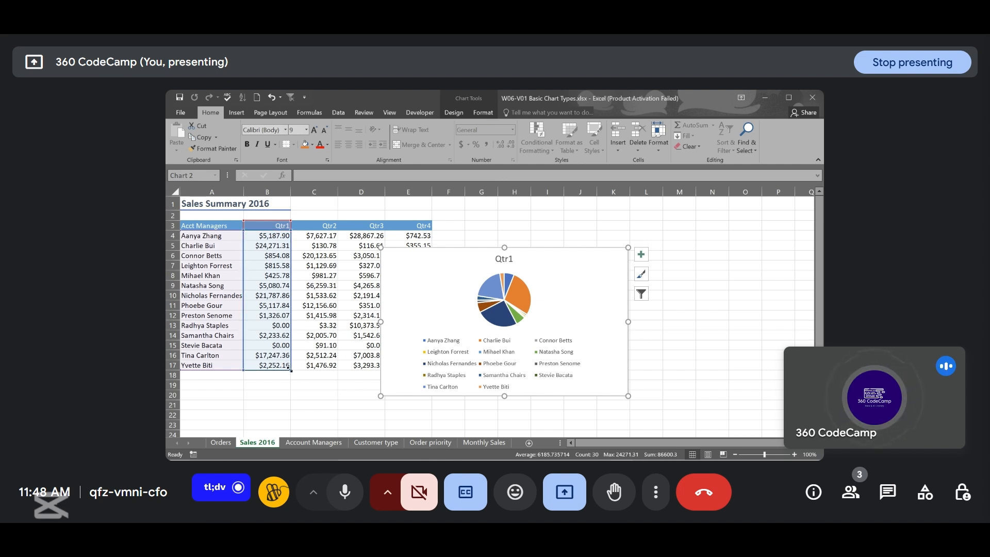
{"action": "left_click_drag", "start_coordinate": [289, 370], "coordinate": [360, 370]}
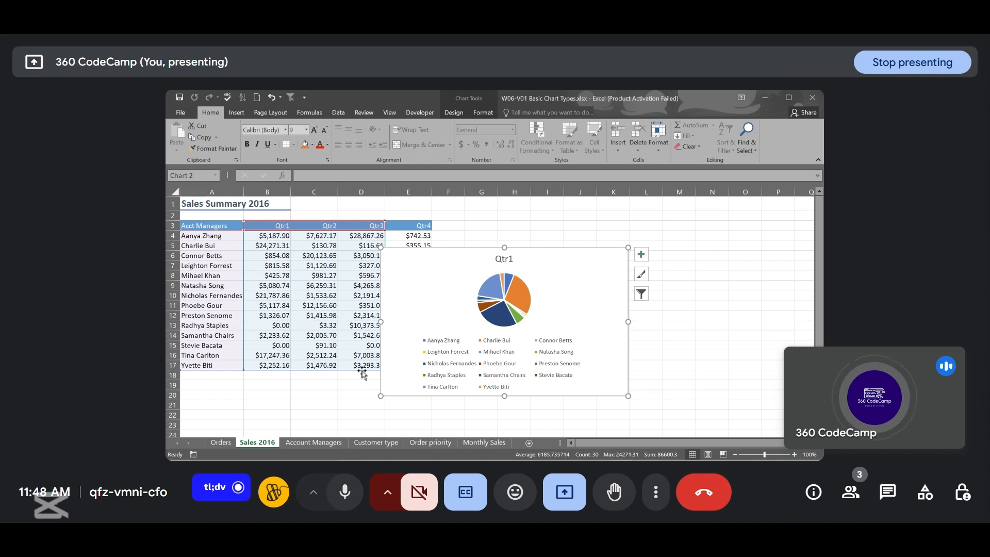
{"action": "key", "text": "ctrl+z"}
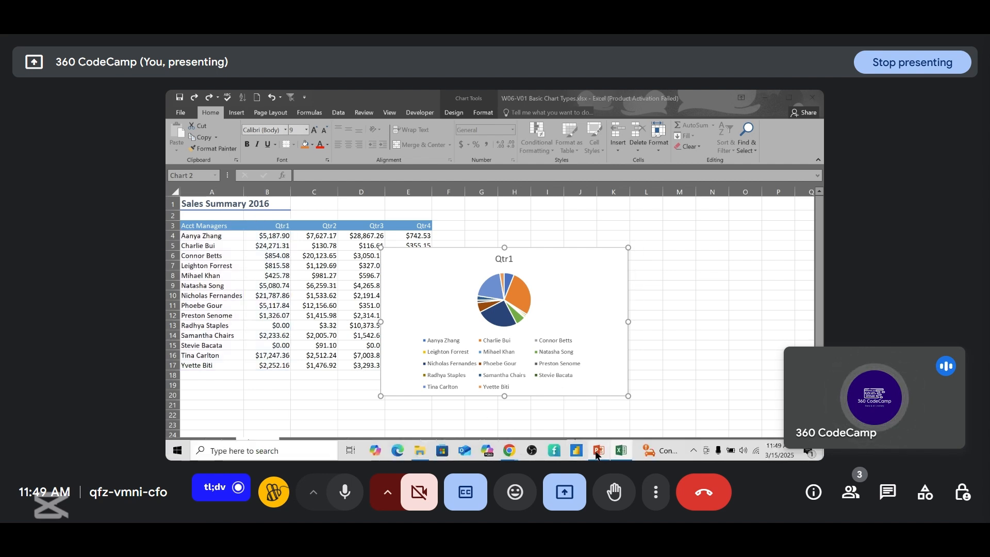
- Switch to PowerPoint and advance from the pie charts slide to the column charts slide
{"action": "left_click", "coordinate": [597, 450]}
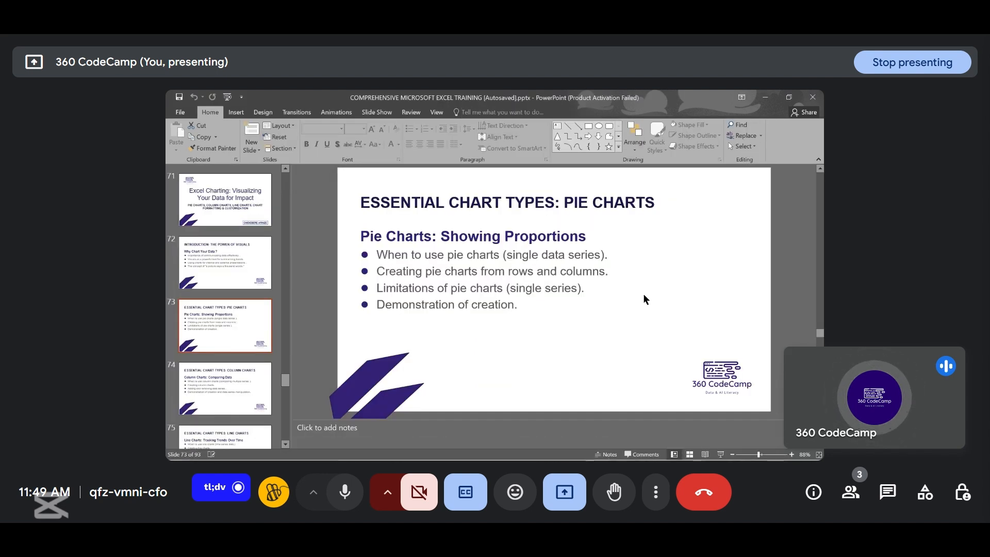
{"action": "scroll", "coordinate": [643, 298], "scroll_direction": "down", "scroll_amount": 1}
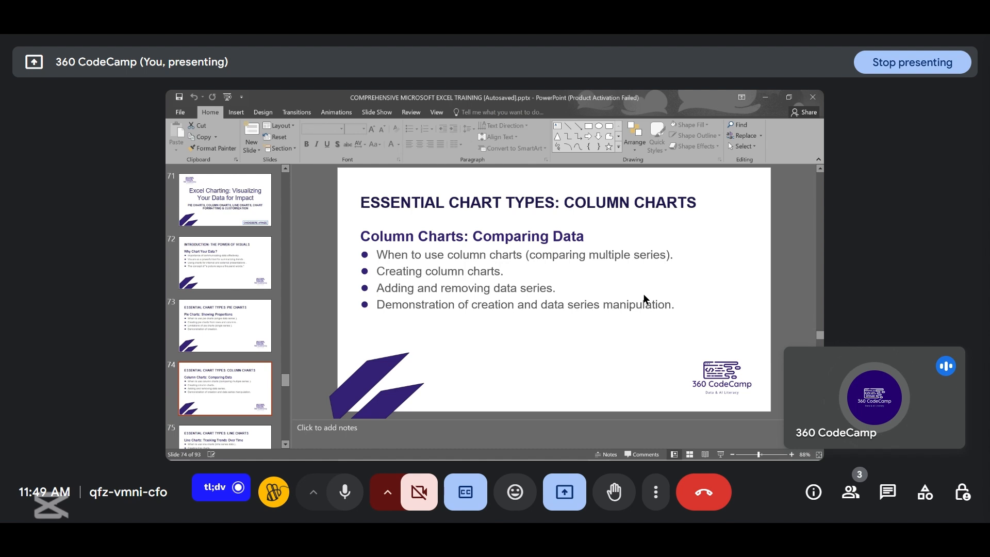
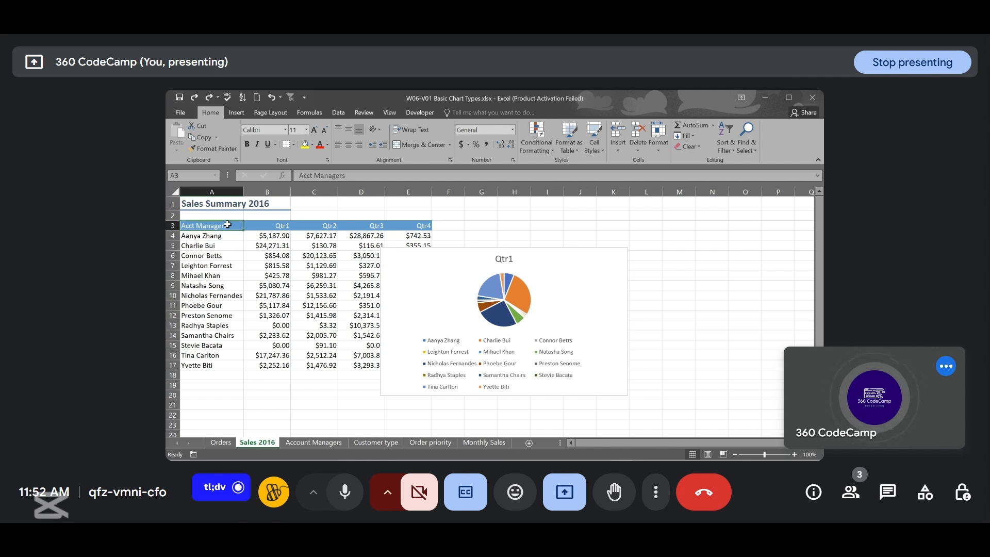
- Select the account manager names with their Qtr1 and Qtr2 sales and insert a 2-D clustered column chart
{"action": "left_click_drag", "start_coordinate": [227, 225], "coordinate": [310, 362]}
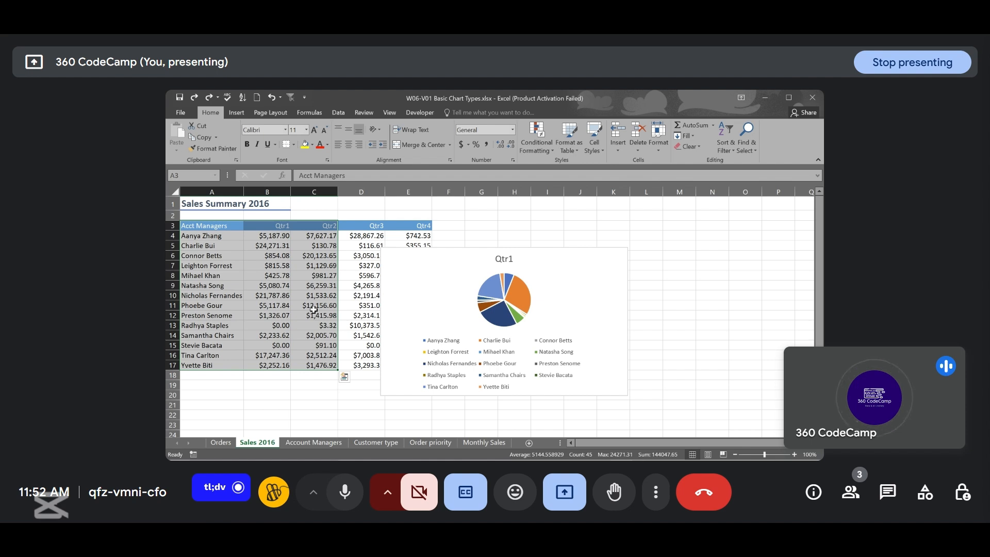
{"action": "left_click", "coordinate": [237, 113]}
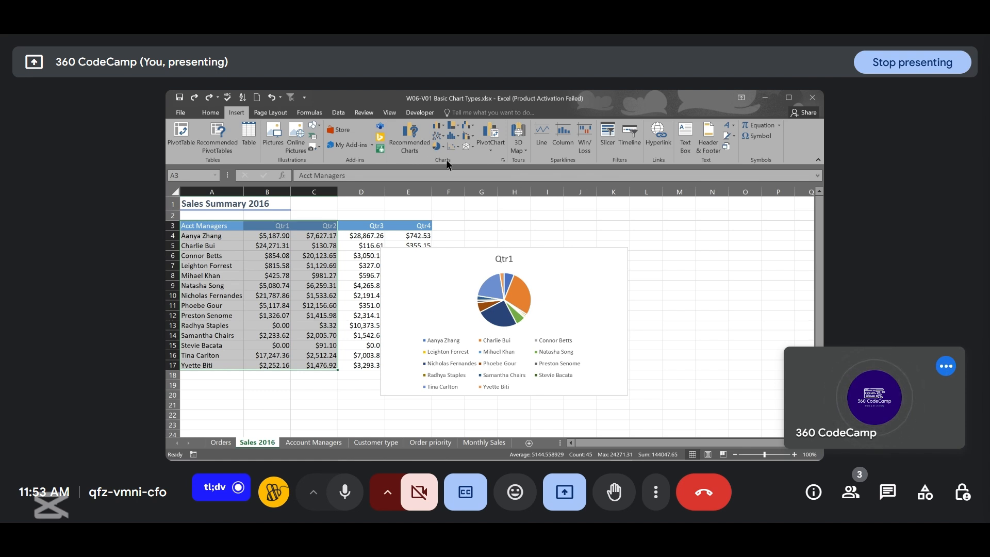
{"action": "left_click", "coordinate": [442, 126]}
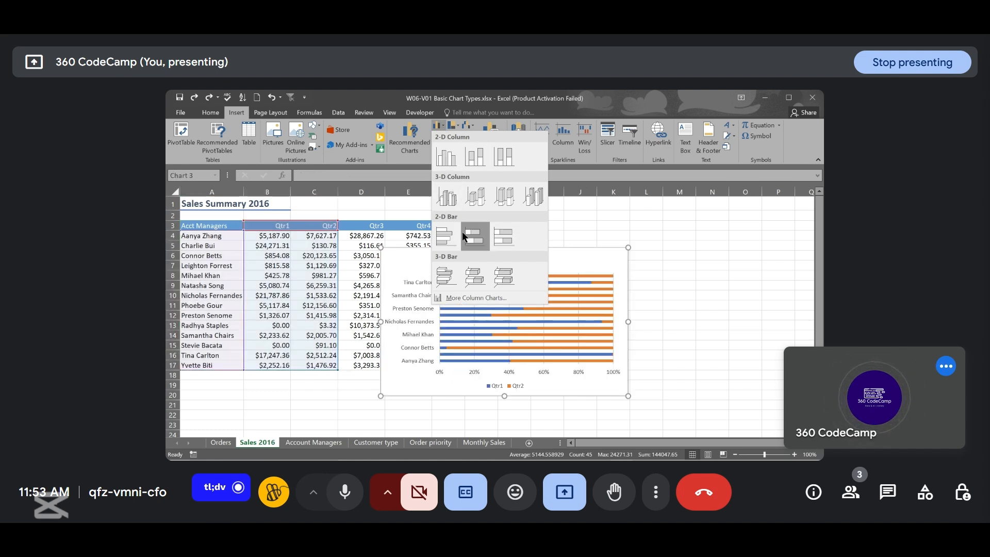
{"action": "left_click", "coordinate": [447, 162]}
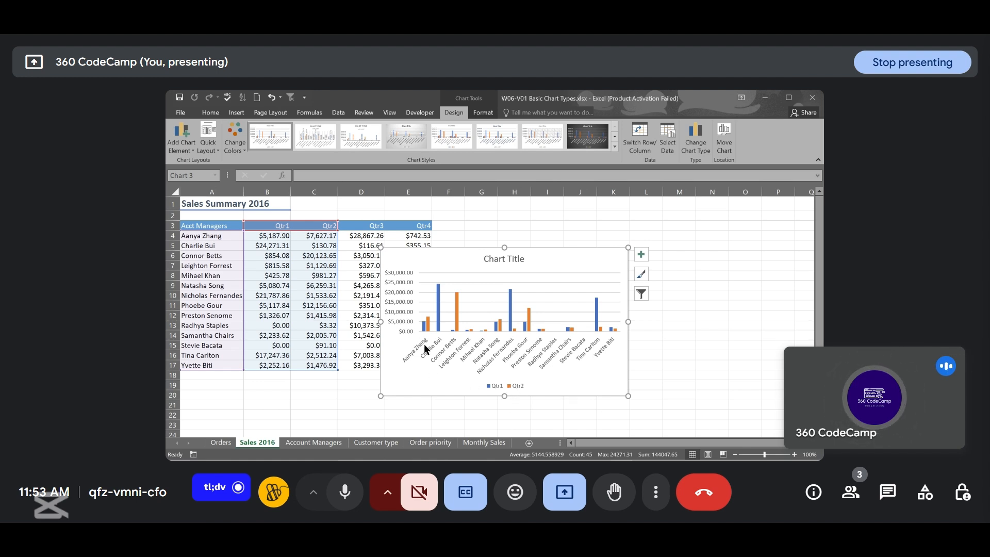
{"action": "mouse_move", "coordinate": [422, 326]}
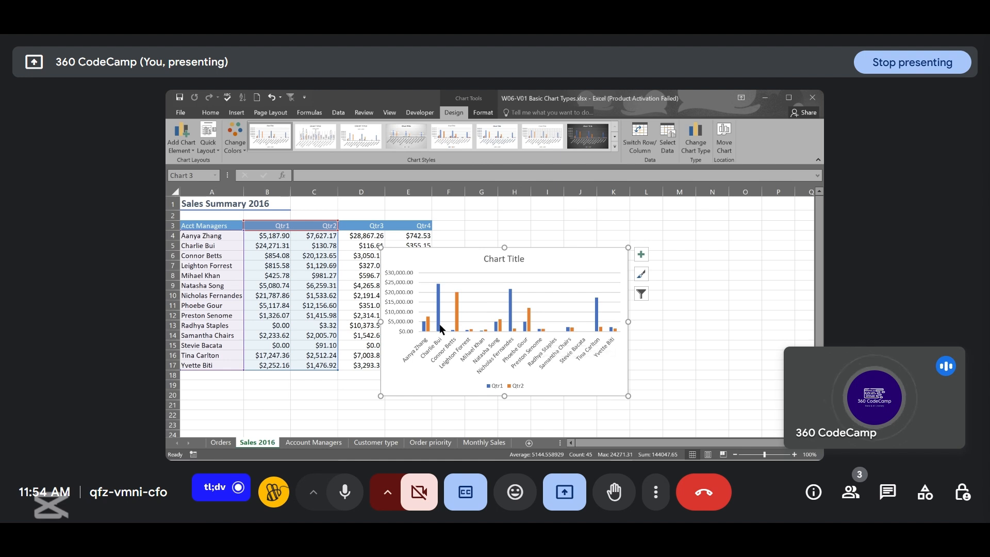
{"action": "mouse_move", "coordinate": [530, 323]}
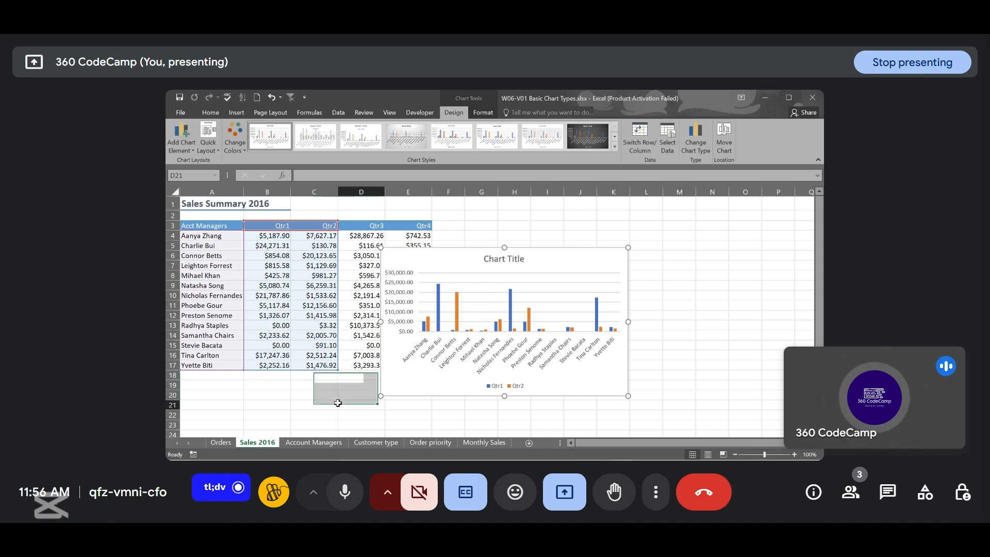
- Try extending the column chart's data range across Qtr3 and Qtr4, undoing each extension
{"action": "left_click", "coordinate": [339, 405]}
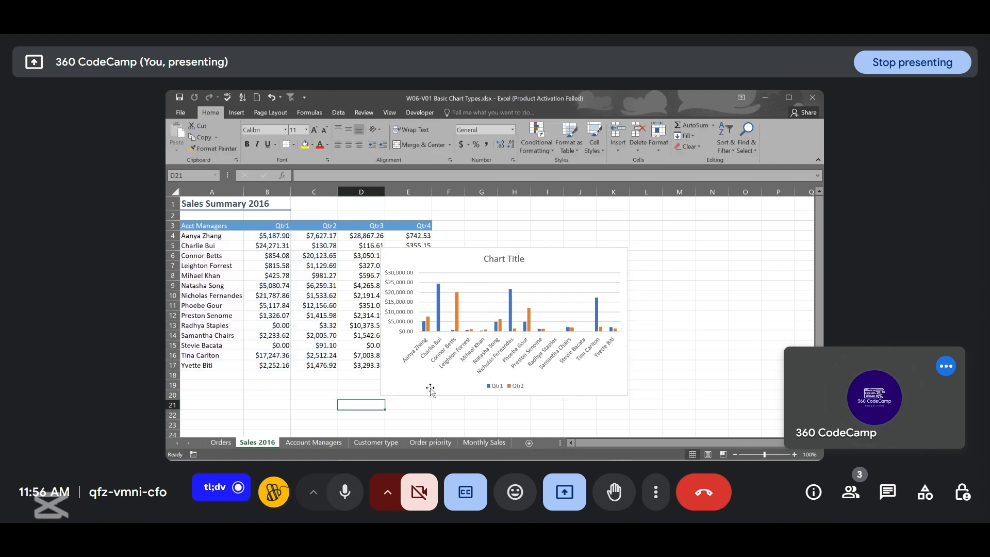
{"action": "left_click", "coordinate": [417, 379]}
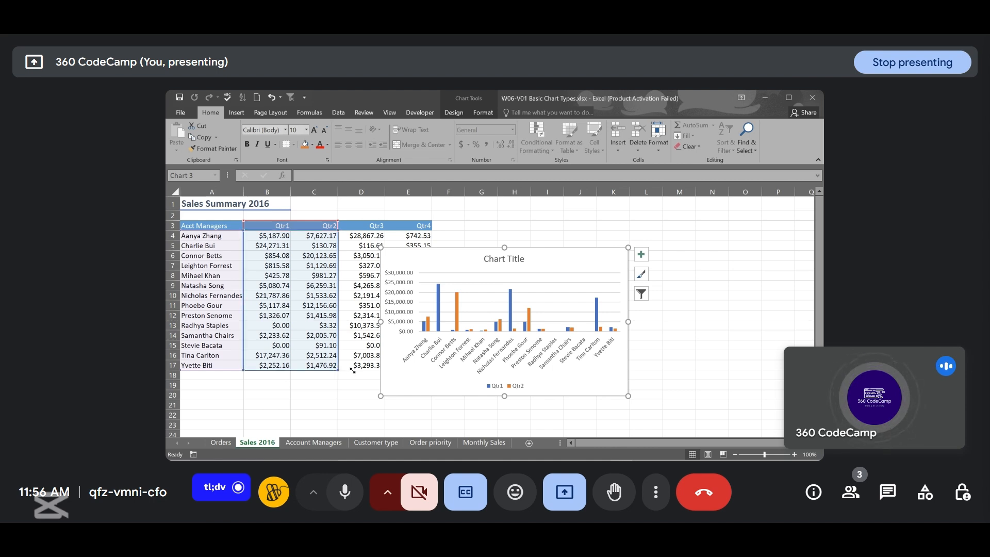
{"action": "left_click_drag", "start_coordinate": [352, 370], "coordinate": [422, 363]}
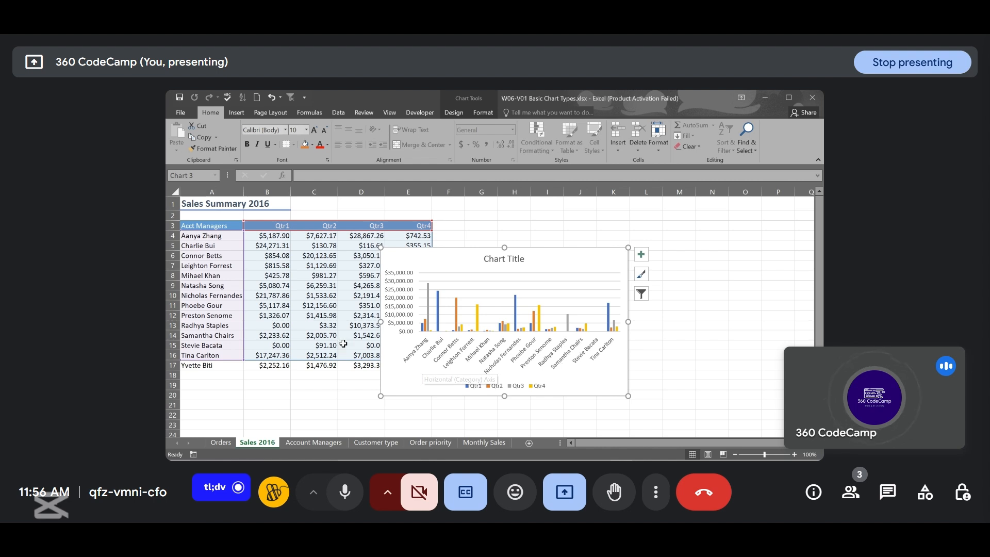
{"action": "key", "text": "ctrl+z"}
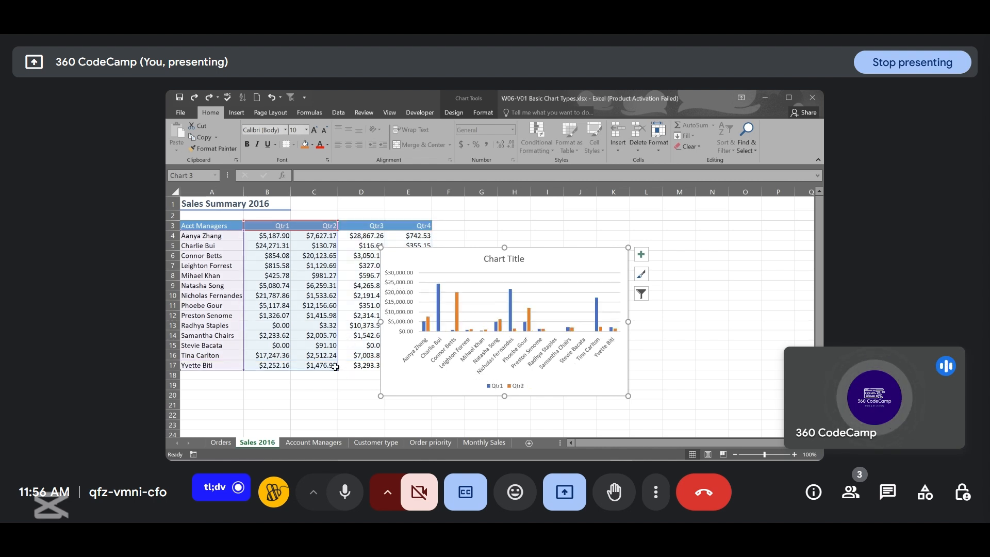
{"action": "left_click_drag", "start_coordinate": [338, 370], "coordinate": [420, 371]}
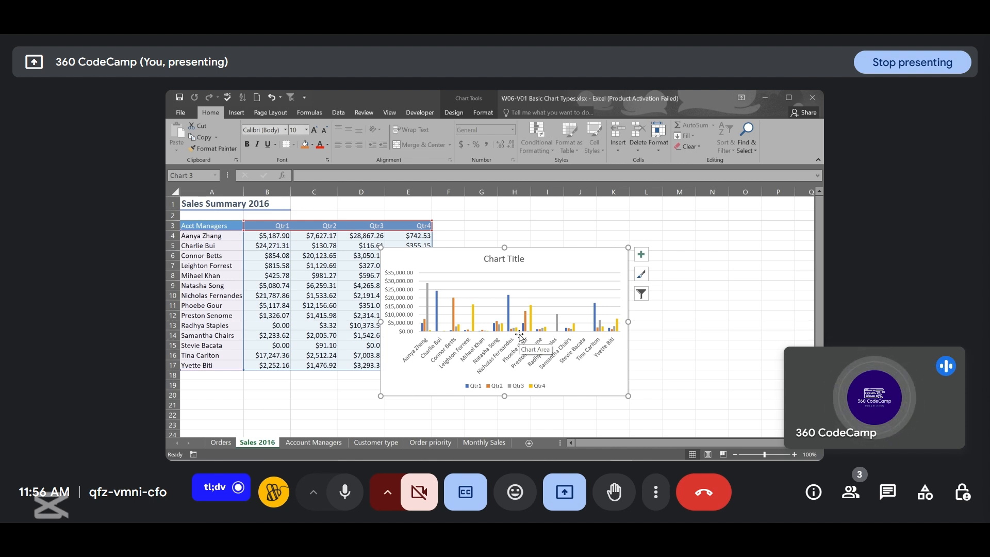
{"action": "key", "text": "ctrl+z"}
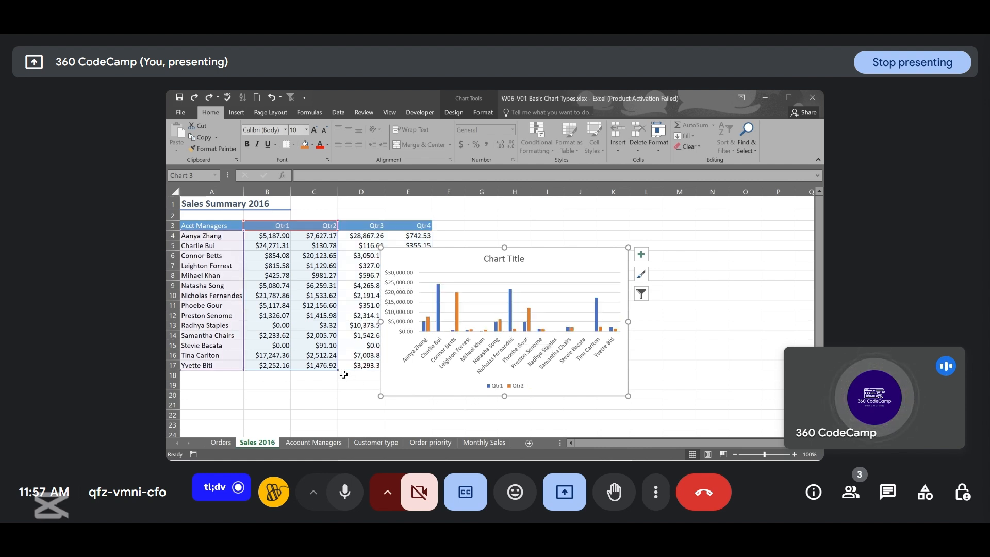
{"action": "left_click_drag", "start_coordinate": [337, 369], "coordinate": [372, 365]}
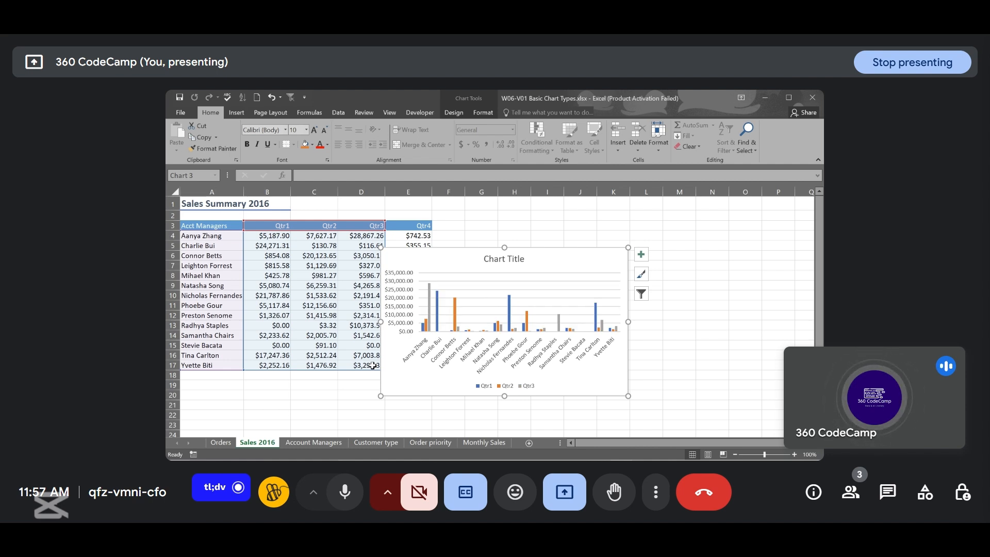
{"action": "key", "text": "ctrl+z"}
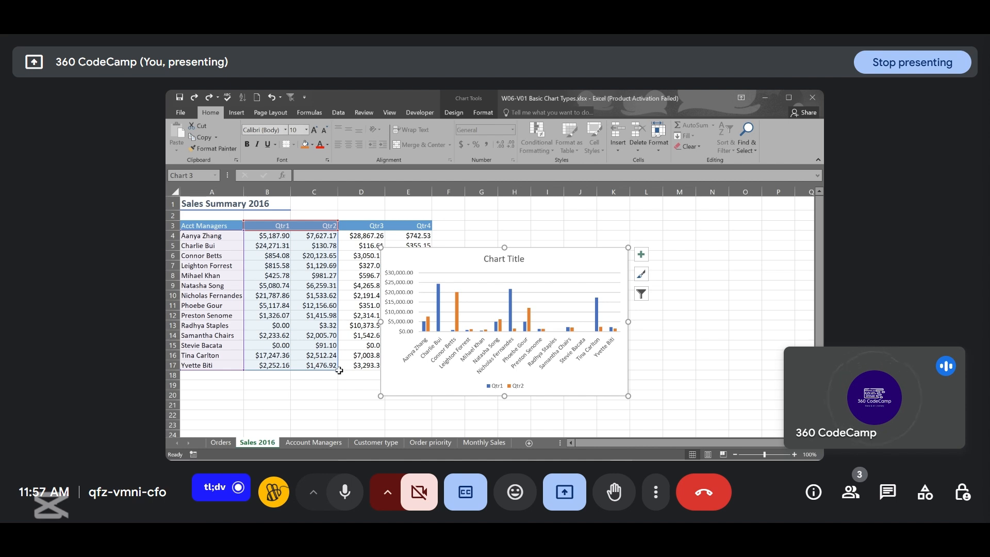
- Extend the column chart's data range to include the Qtr3 and Qtr4 columns
{"action": "left_click_drag", "start_coordinate": [339, 371], "coordinate": [415, 367]}
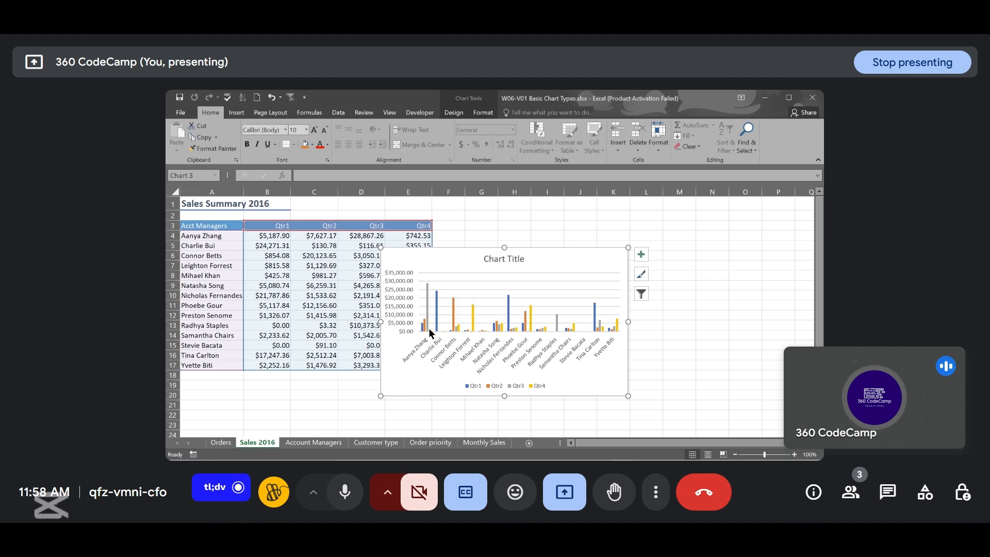
{"action": "mouse_move", "coordinate": [428, 328]}
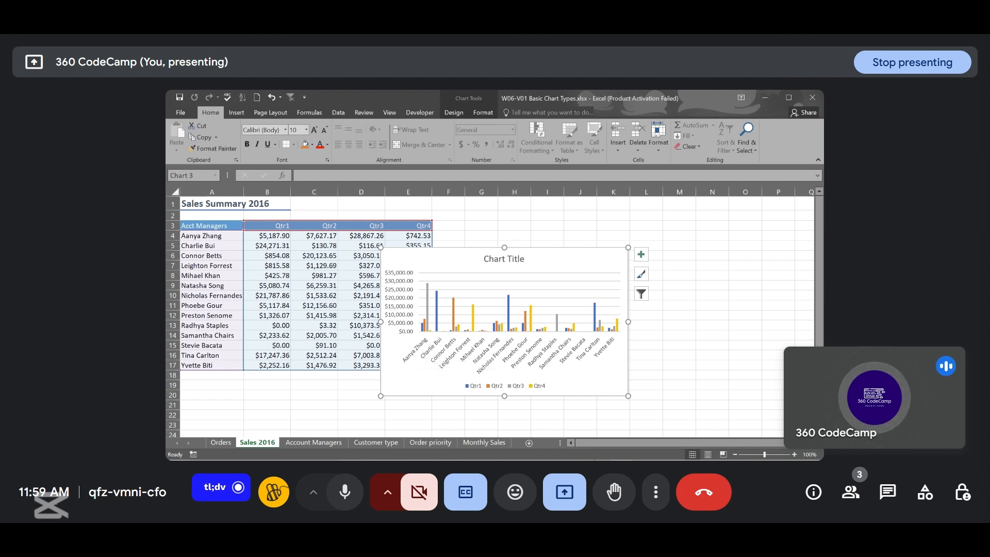
- Switch to PowerPoint and advance from the column charts slide to the line charts slide
{"action": "mouse_move", "coordinate": [594, 460]}
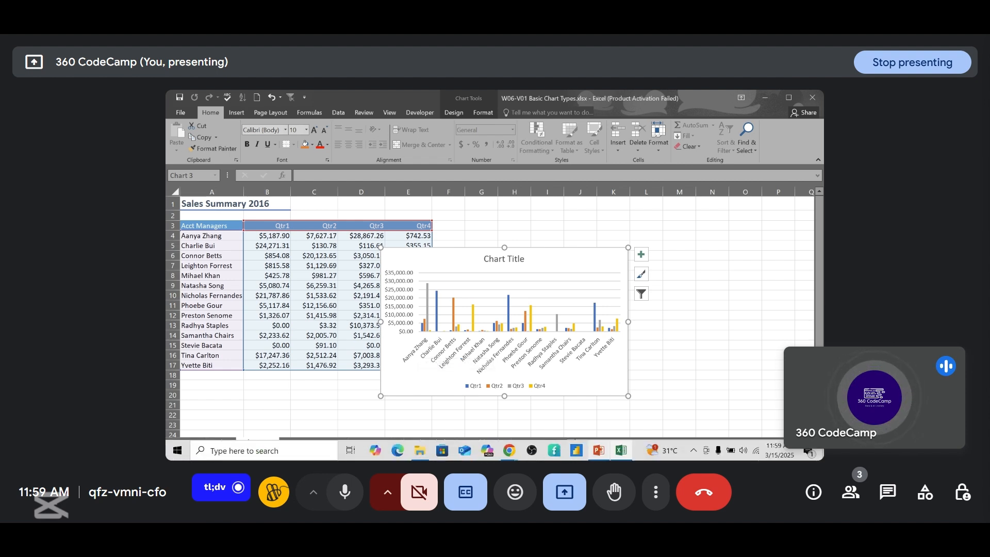
{"action": "left_click", "coordinate": [598, 450]}
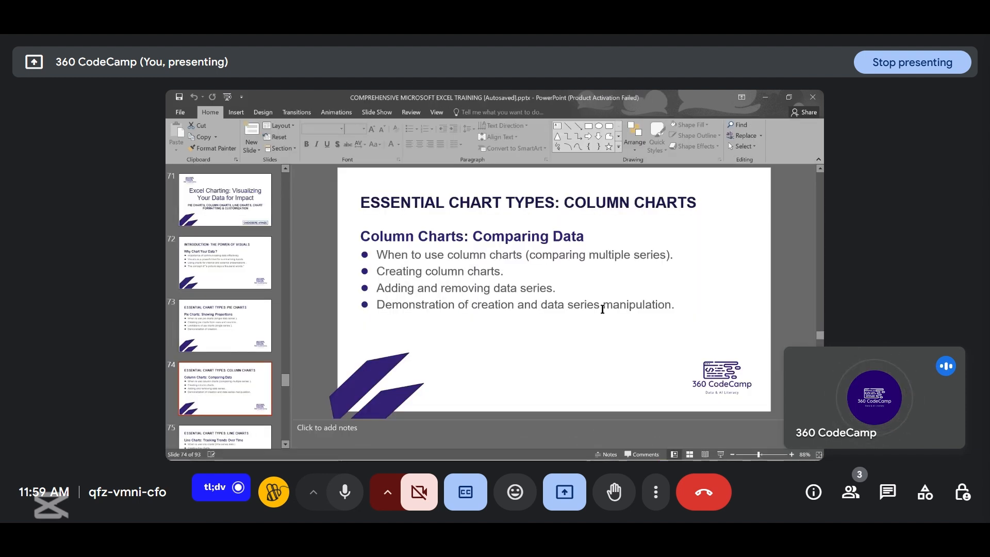
{"action": "scroll", "coordinate": [602, 308], "scroll_direction": "down", "scroll_amount": 1}
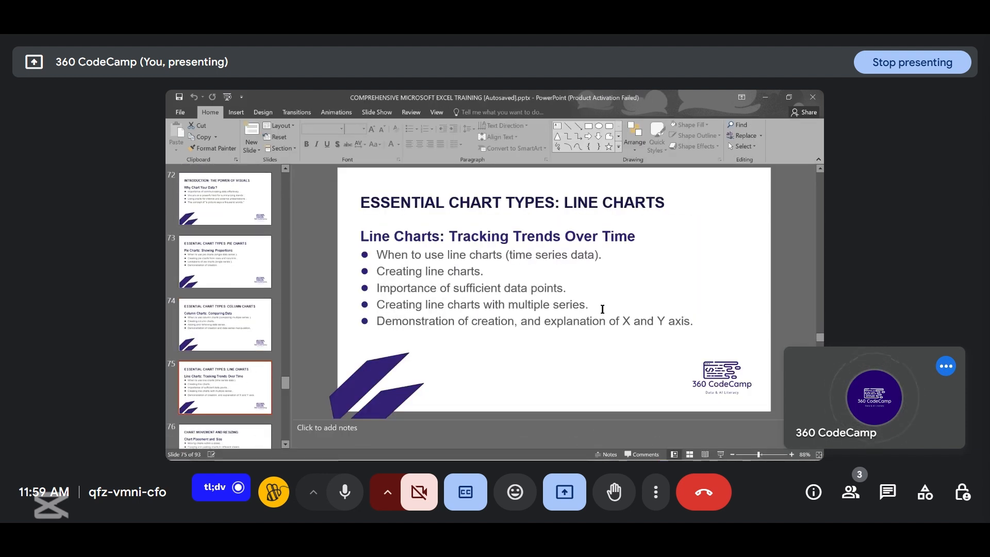
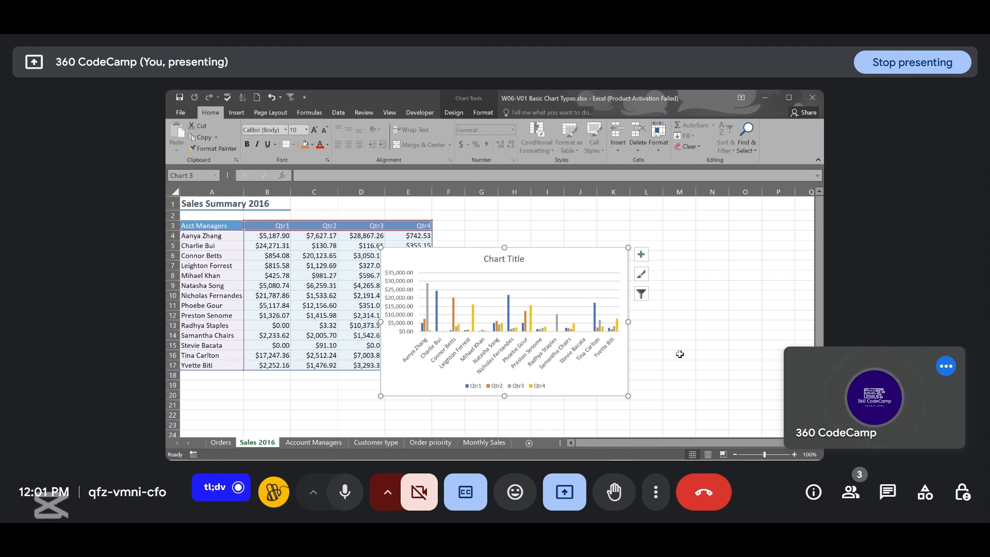
- Select the header row and the first account manager's quarterly sales, and insert a 2-D line chart
{"action": "left_click", "coordinate": [203, 227]}
{"action": "left_click_drag", "start_coordinate": [202, 227], "coordinate": [204, 235]}
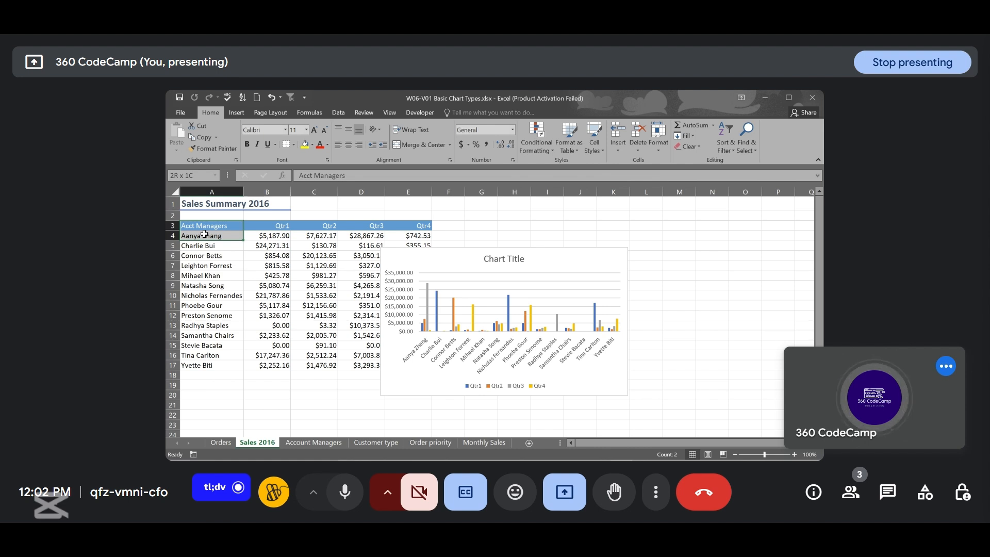
{"action": "left_click_drag", "start_coordinate": [205, 234], "coordinate": [400, 233]}
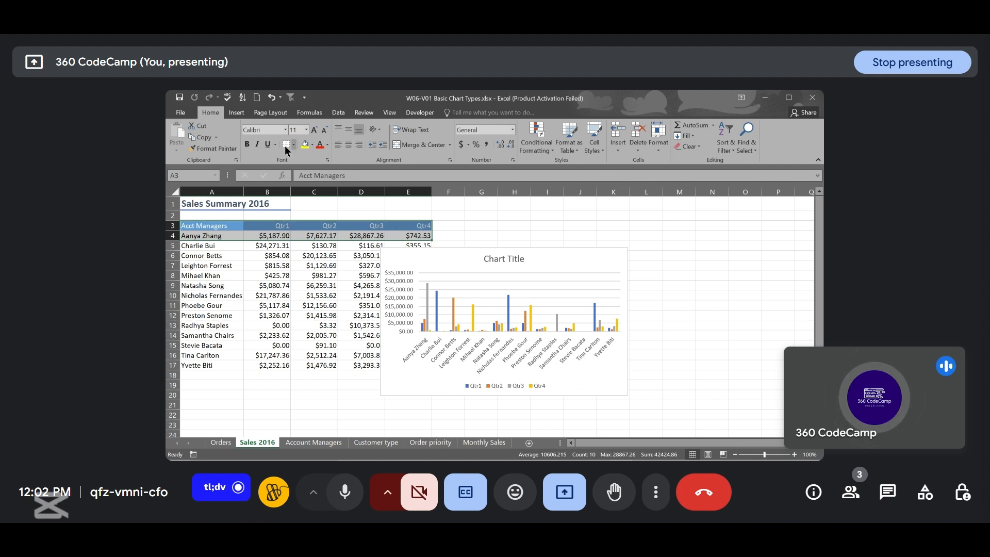
{"action": "left_click", "coordinate": [237, 113]}
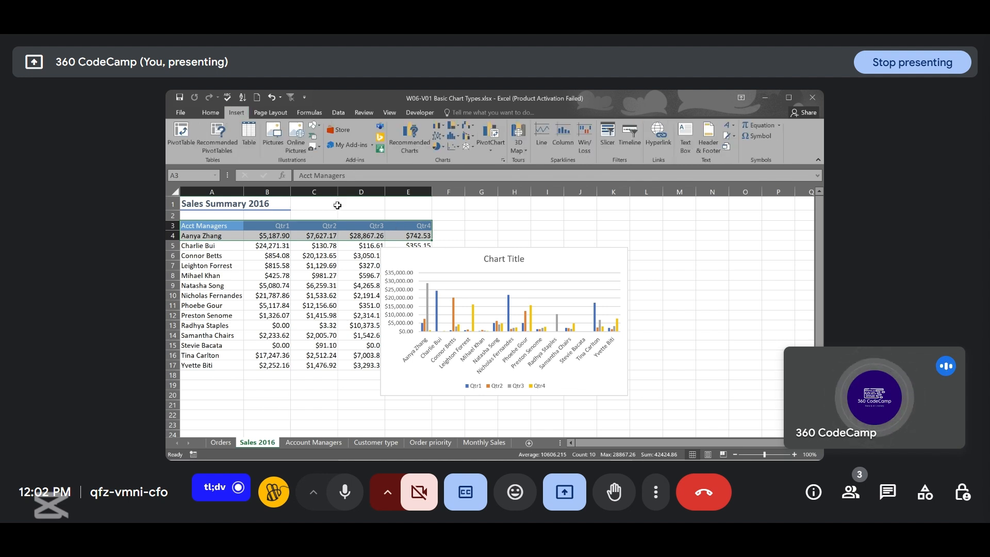
{"action": "left_click", "coordinate": [442, 138]}
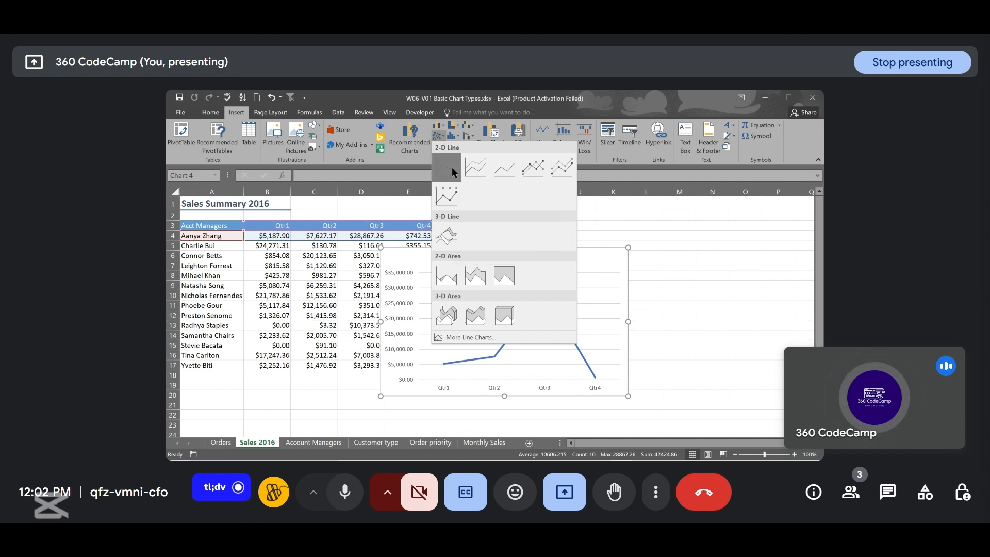
{"action": "left_click", "coordinate": [452, 169]}
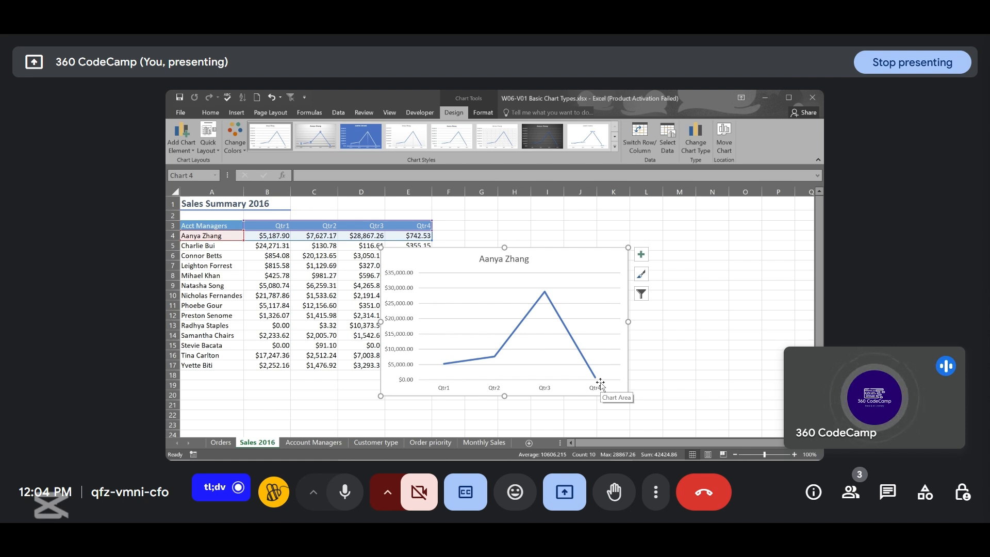
- On the Monthly Sales sheet, select the Month and Total sales columns through the last row and insert a 2-D line chart
{"action": "left_click", "coordinate": [495, 442]}
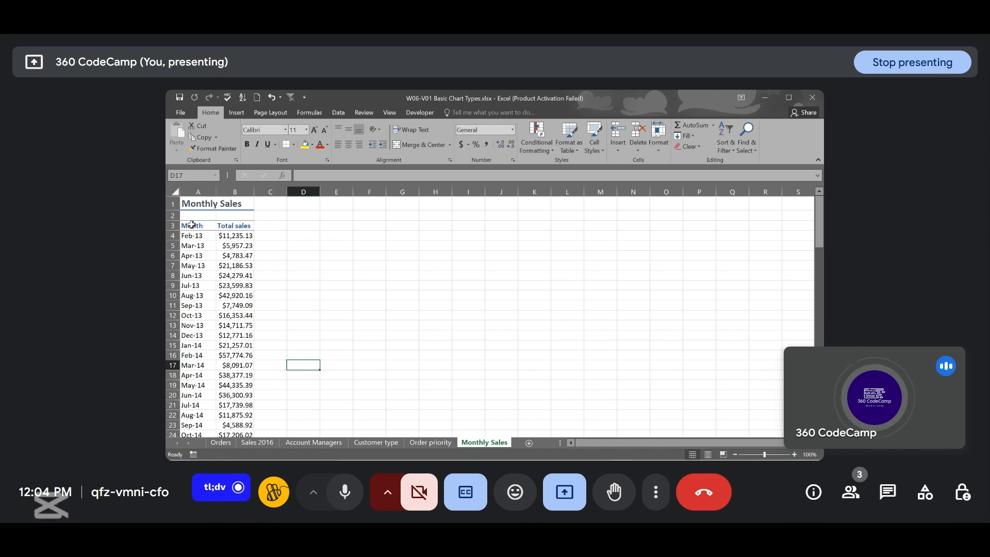
{"action": "left_click_drag", "start_coordinate": [191, 224], "coordinate": [230, 222]}
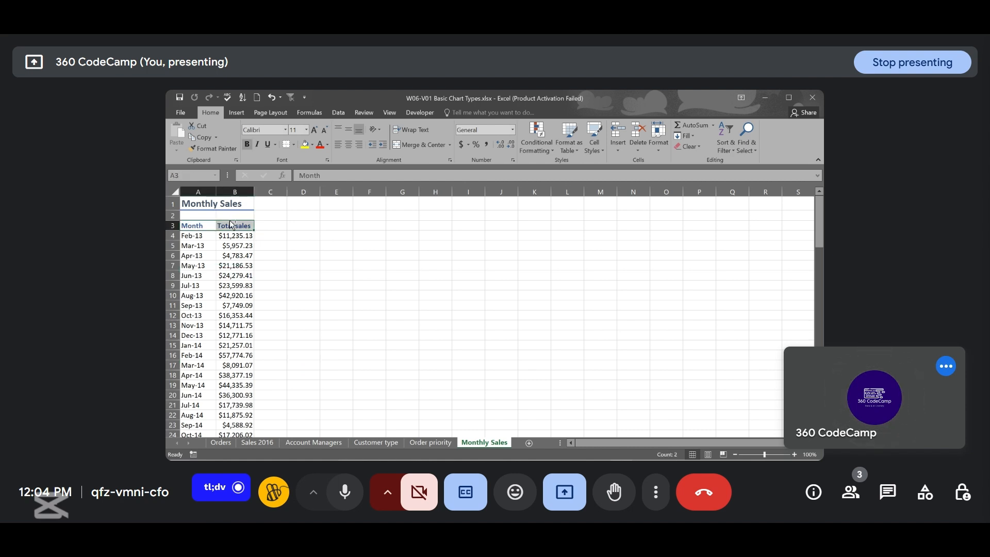
{"action": "key", "text": "ctrl+shift+Down"}
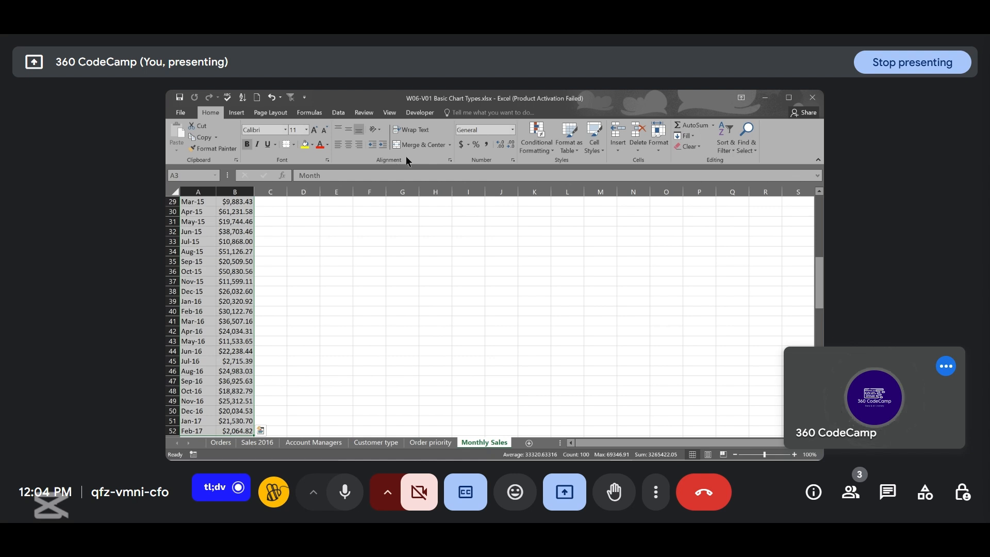
{"action": "left_click", "coordinate": [238, 113]}
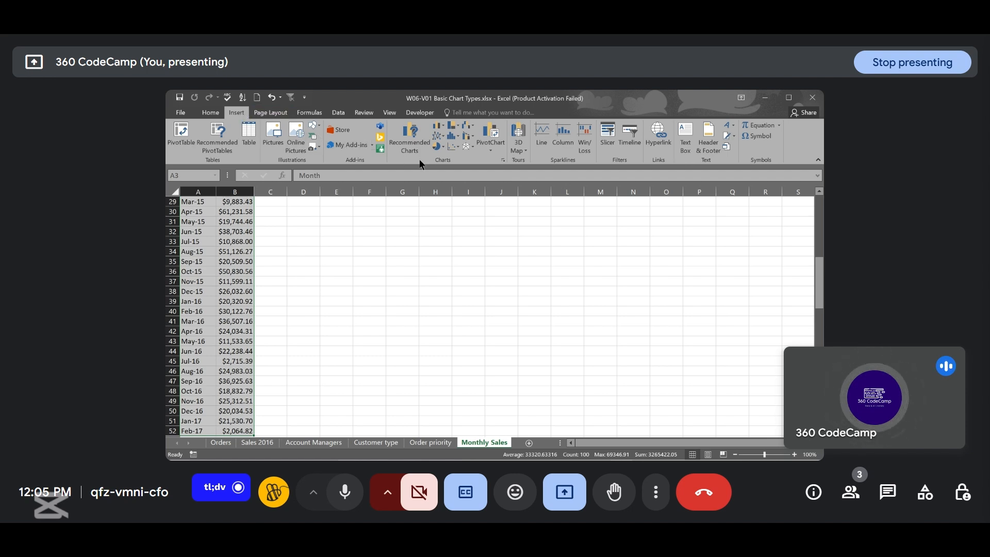
{"action": "left_click", "coordinate": [441, 138]}
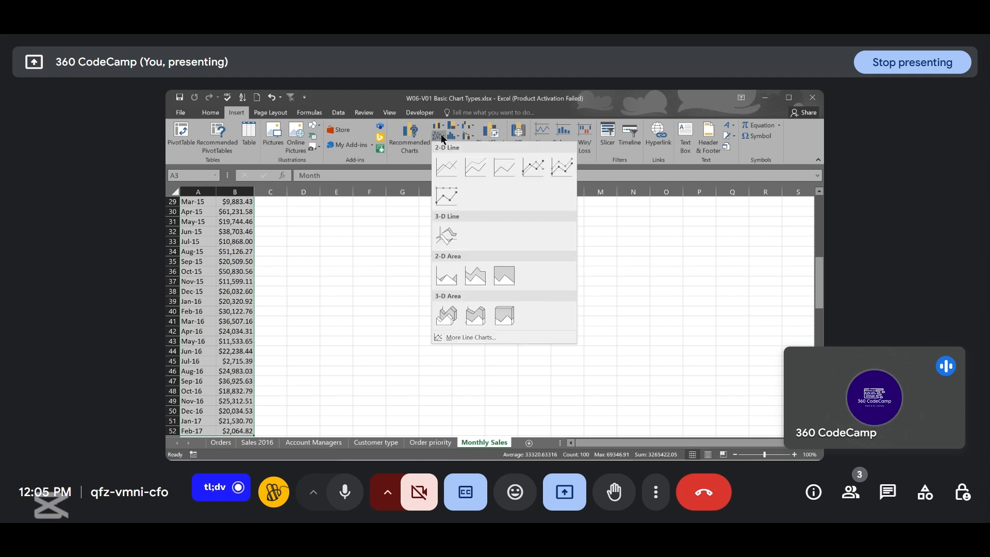
{"action": "left_click", "coordinate": [446, 166]}
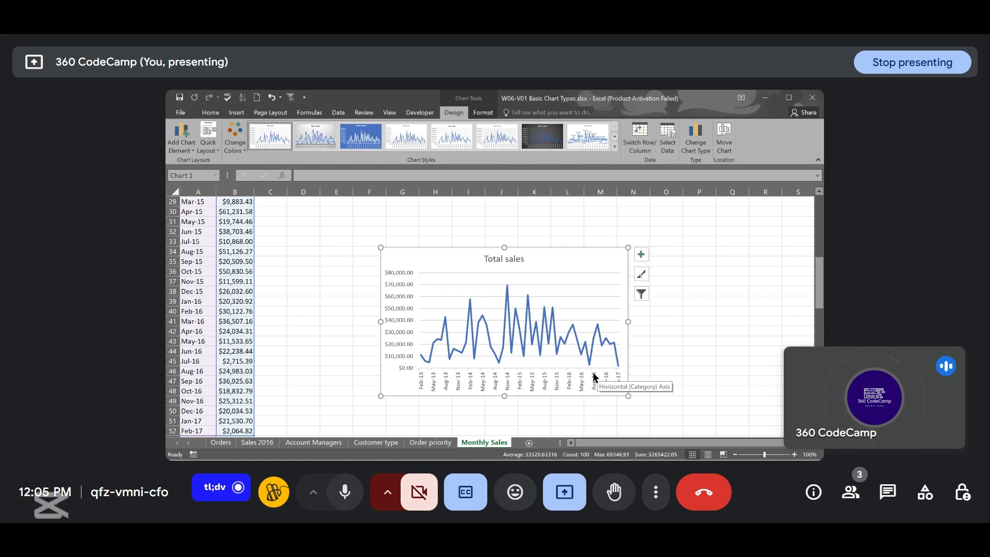
- Back on Sales 2016, extend the line chart's data range down to include the next two account managers' rows
{"action": "left_click", "coordinate": [256, 442]}
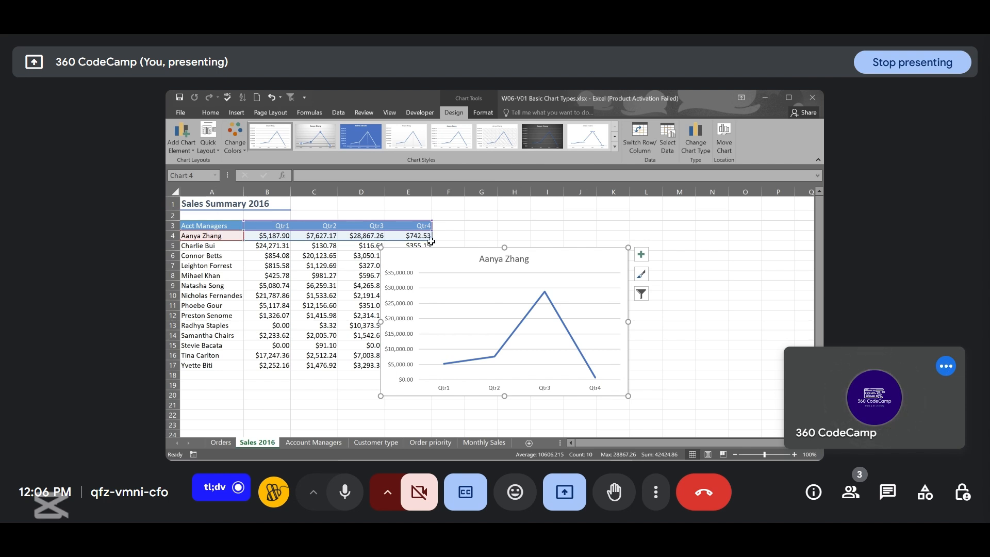
{"action": "left_click", "coordinate": [431, 241]}
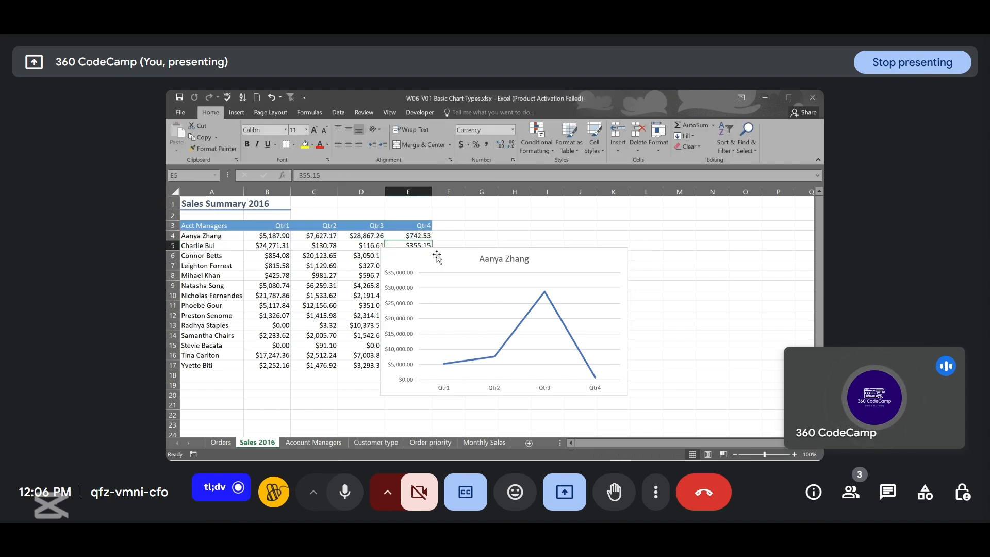
{"action": "left_click", "coordinate": [437, 254]}
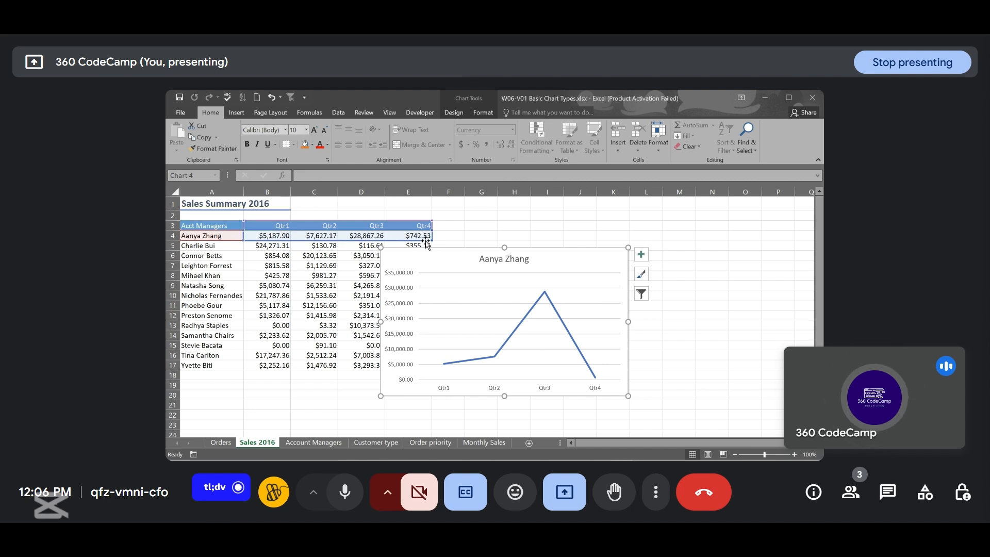
{"action": "left_click_drag", "start_coordinate": [432, 241], "coordinate": [432, 250]}
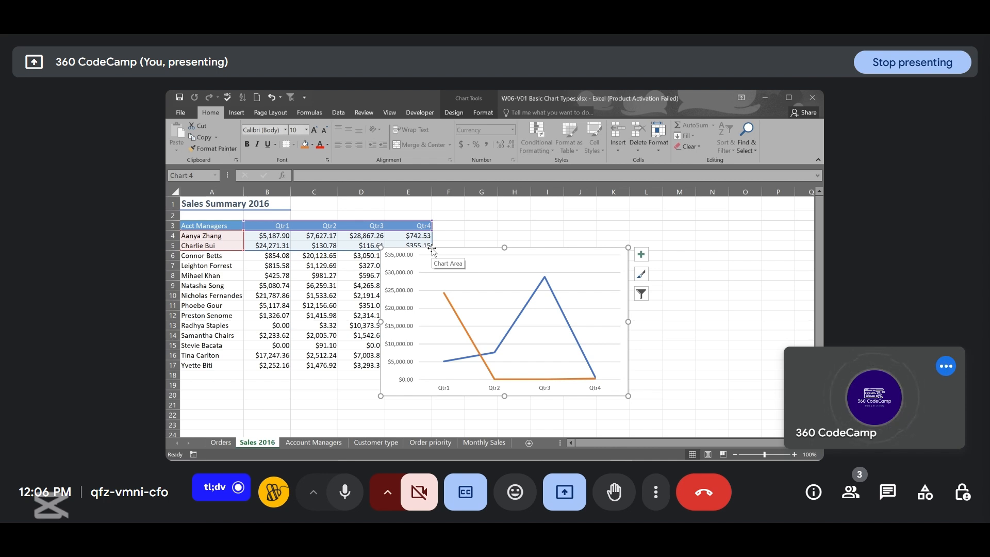
{"action": "left_click_drag", "start_coordinate": [432, 250], "coordinate": [432, 246]}
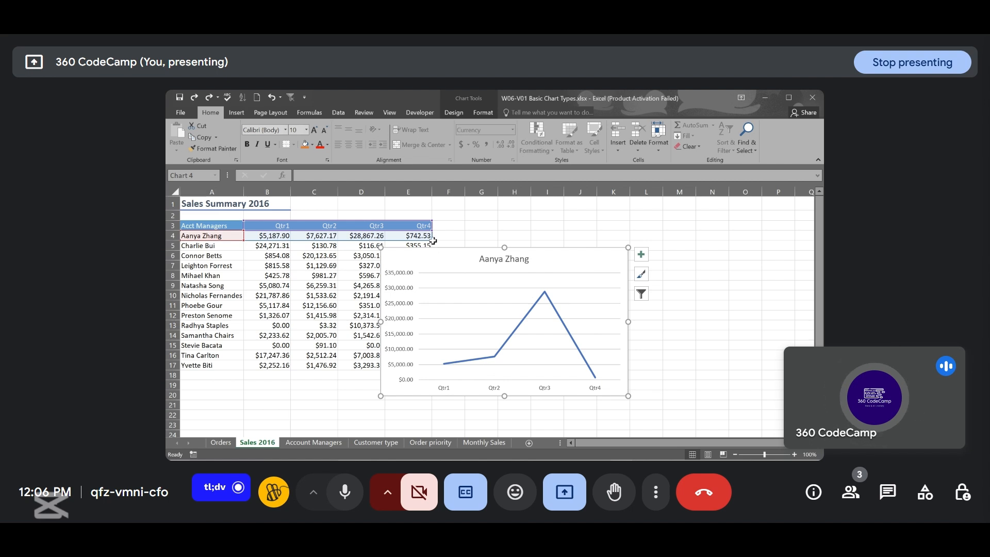
{"action": "left_click_drag", "start_coordinate": [432, 240], "coordinate": [433, 256]}
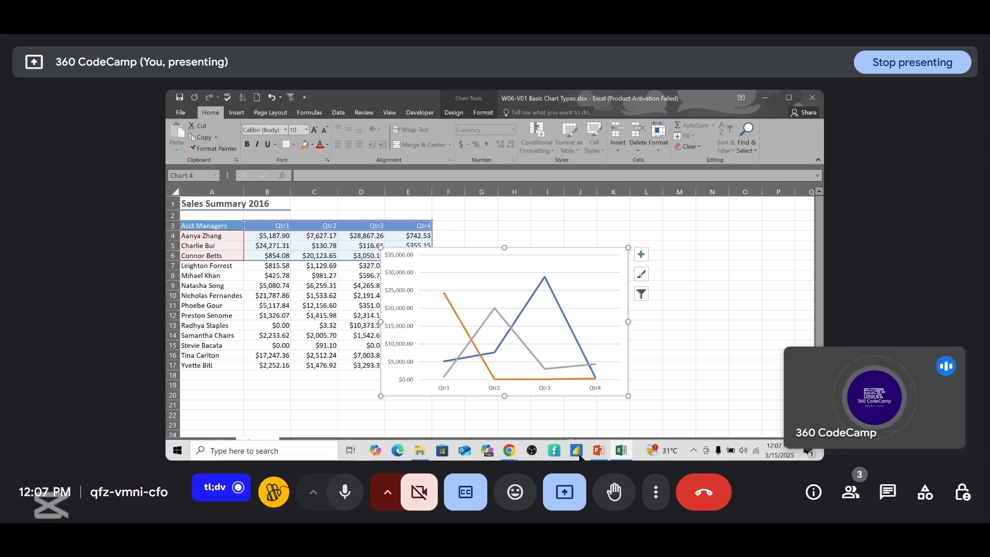
- Switch to PowerPoint and advance from the line charts slide to the chart movement and resizing slide
{"action": "left_click", "coordinate": [599, 451]}
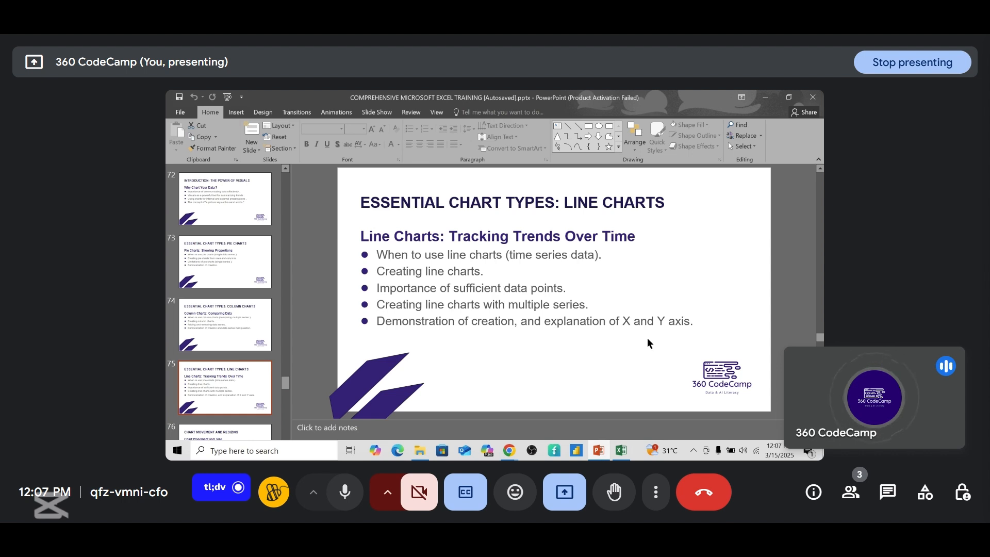
{"action": "key", "text": "Down"}
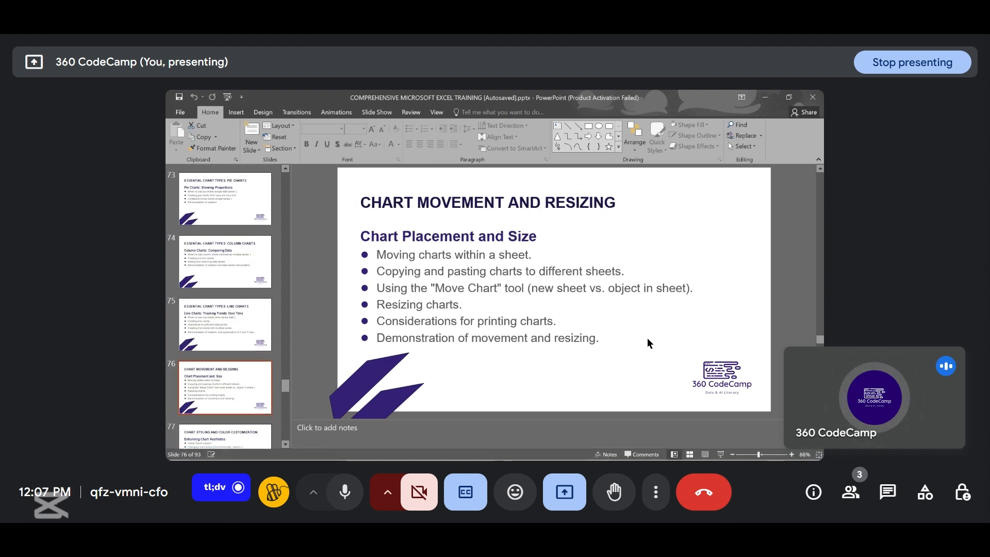
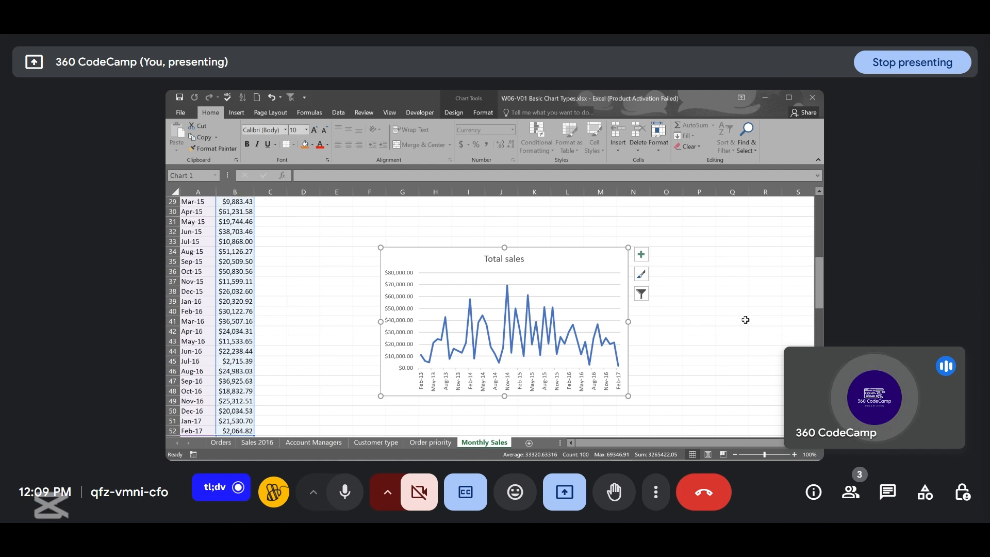
- Move the Total sales line chart up and closer to the data on the Monthly Sales sheet
{"action": "left_click", "coordinate": [682, 290]}
{"action": "left_click", "coordinate": [599, 258]}
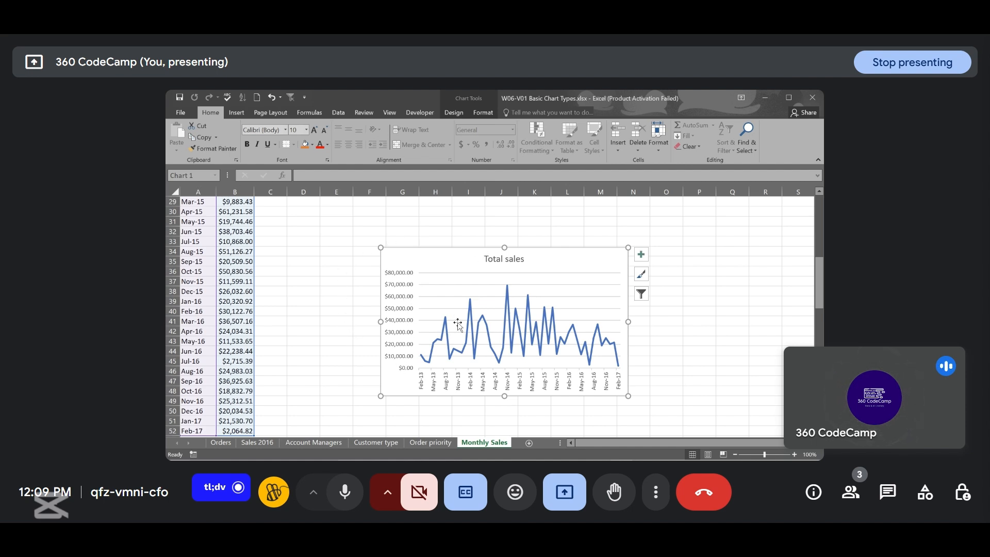
{"action": "mouse_move", "coordinate": [478, 326]}
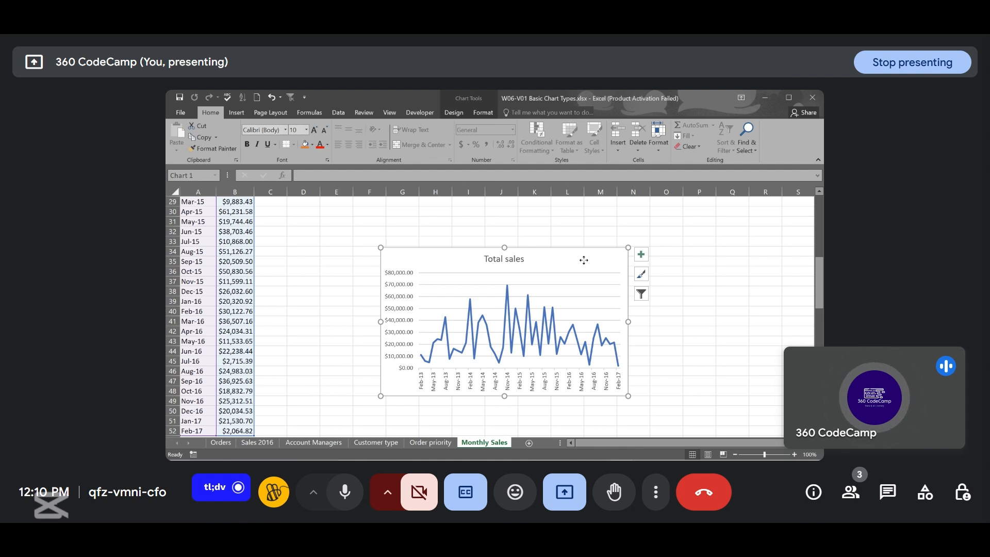
{"action": "mouse_move", "coordinate": [584, 260]}
{"action": "left_mouse_down"}
{"action": "mouse_move", "coordinate": [679, 261]}
{"action": "mouse_move", "coordinate": [469, 219]}
{"action": "mouse_move", "coordinate": [476, 206]}
{"action": "mouse_move", "coordinate": [491, 208]}
{"action": "left_mouse_up"}
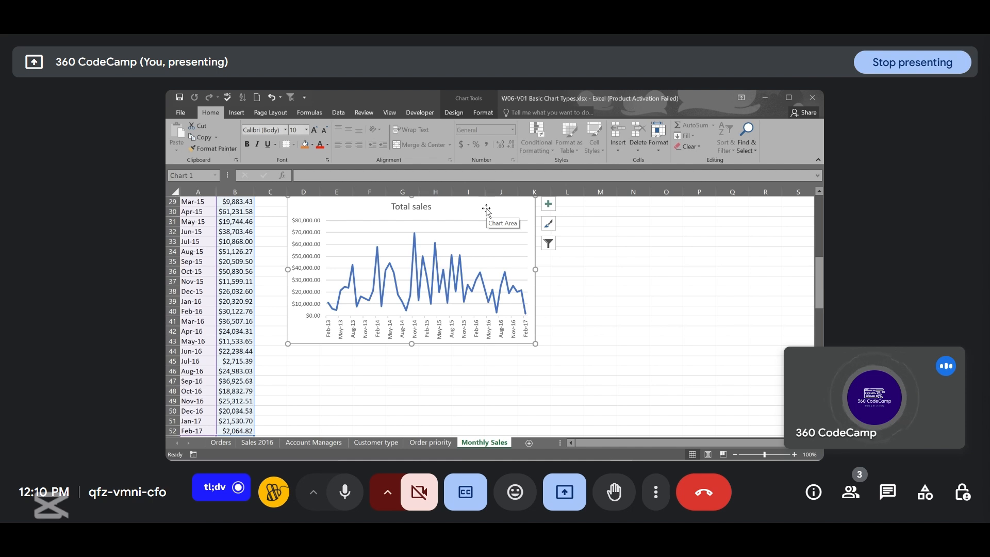
{"action": "left_click_drag", "start_coordinate": [484, 206], "coordinate": [518, 230]}
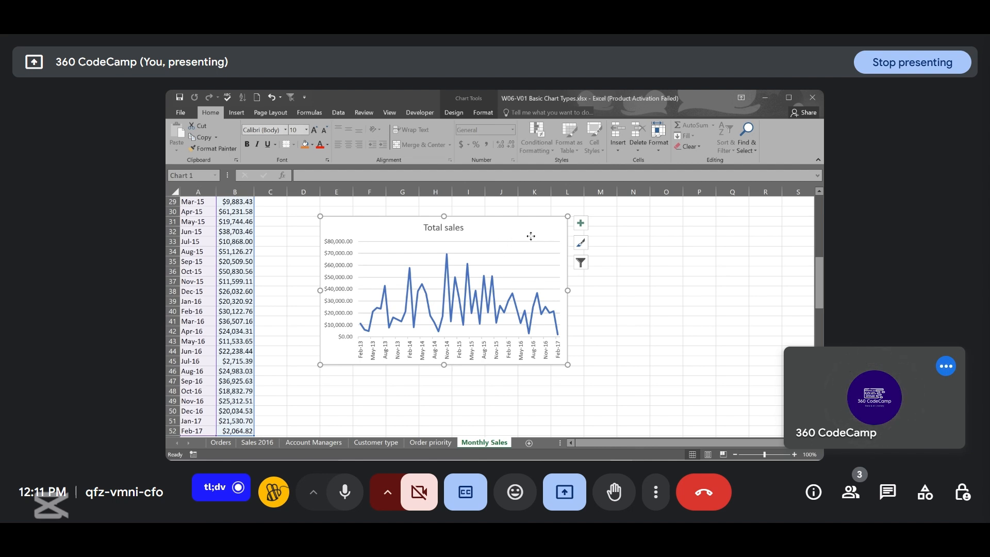
- Copy the Total sales chart and add a new worksheet to the workbook
{"action": "right_click", "coordinate": [531, 236]}
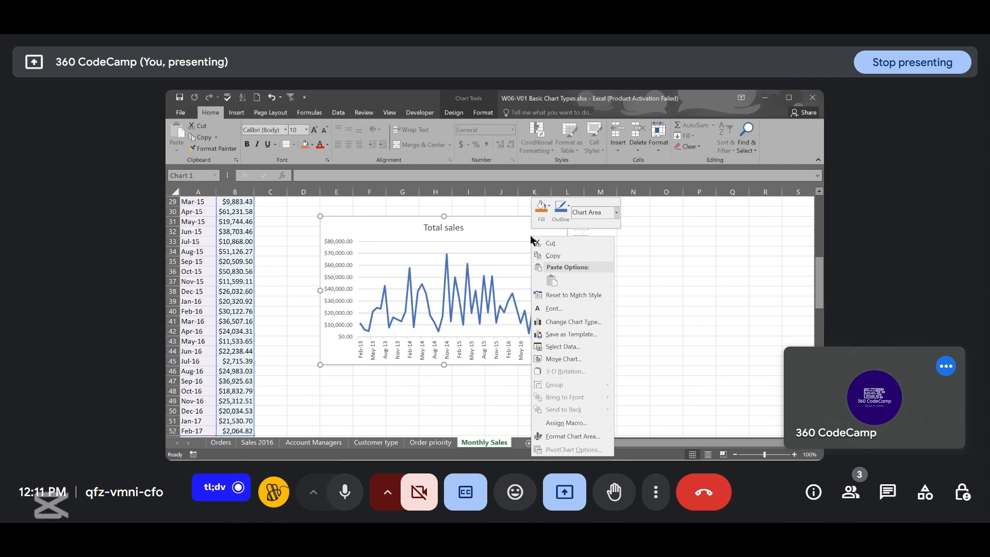
{"action": "left_click", "coordinate": [560, 256]}
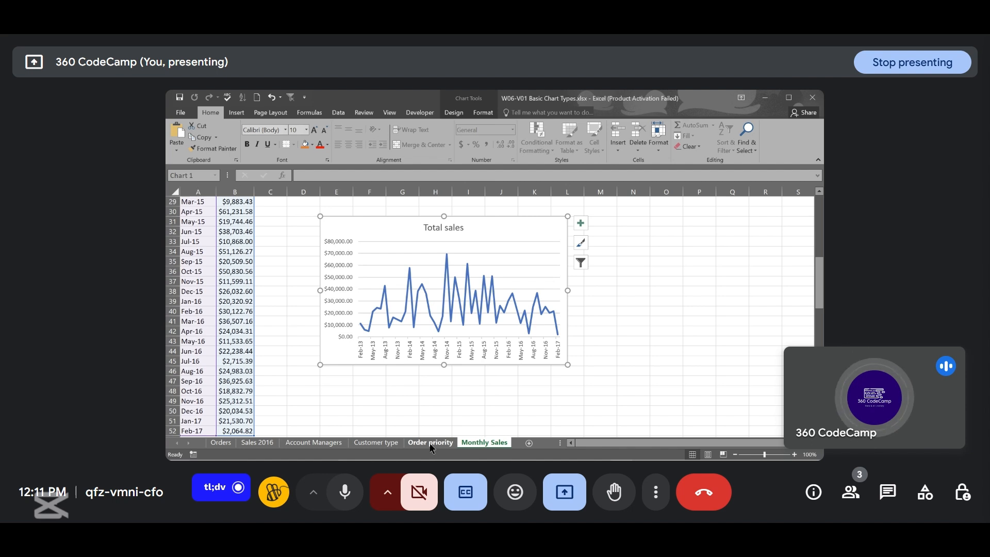
{"action": "left_click", "coordinate": [528, 443]}
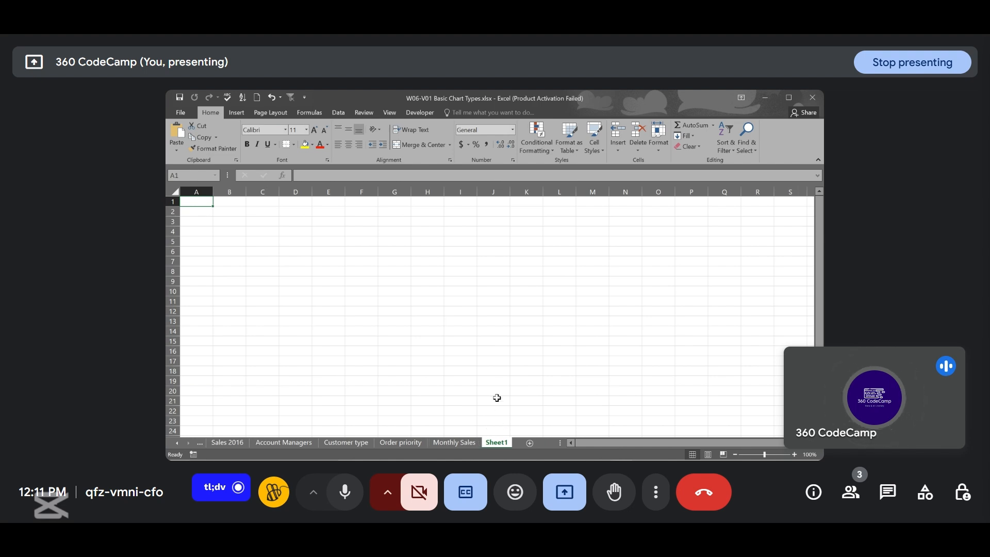
{"action": "right_click", "coordinate": [499, 447]}
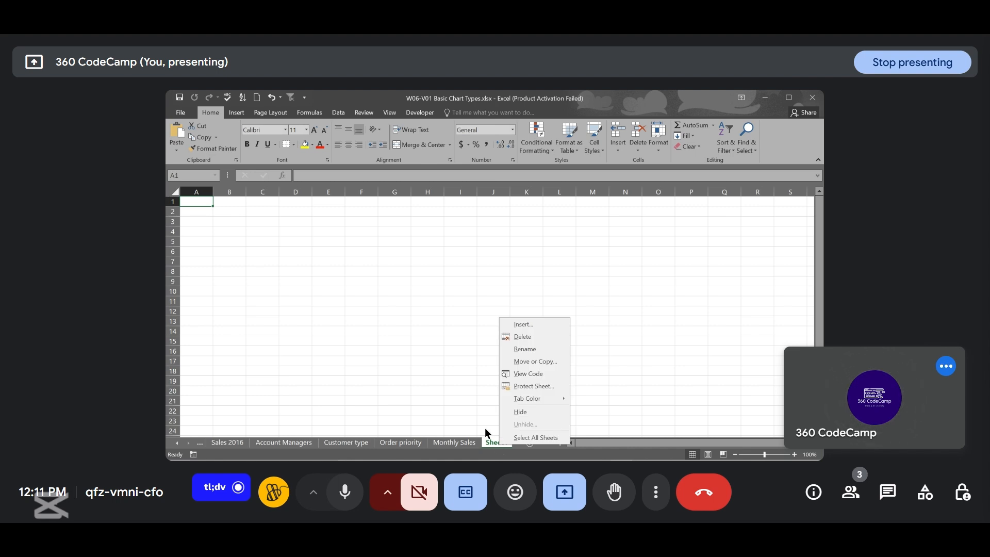
{"action": "left_click", "coordinate": [359, 302]}
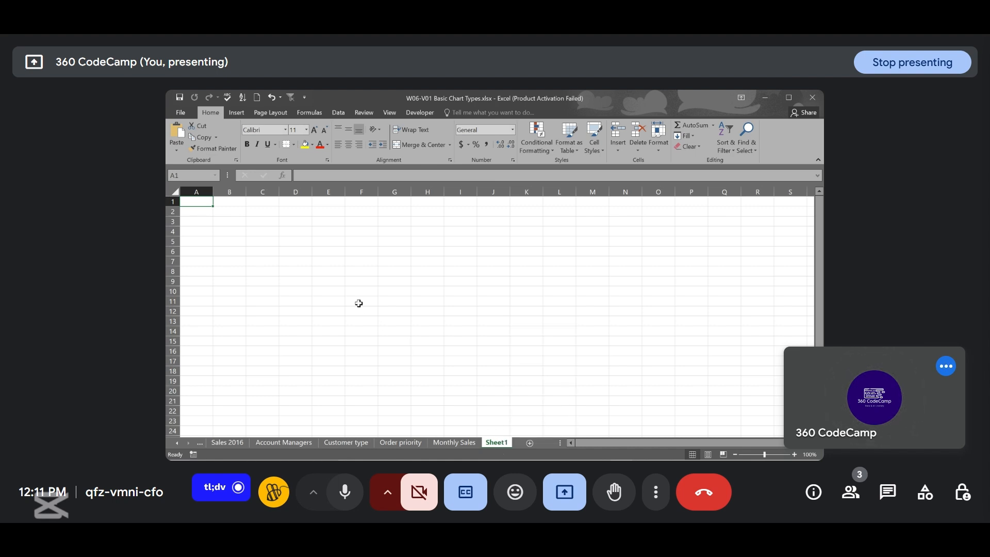
{"action": "right_click", "coordinate": [358, 303]}
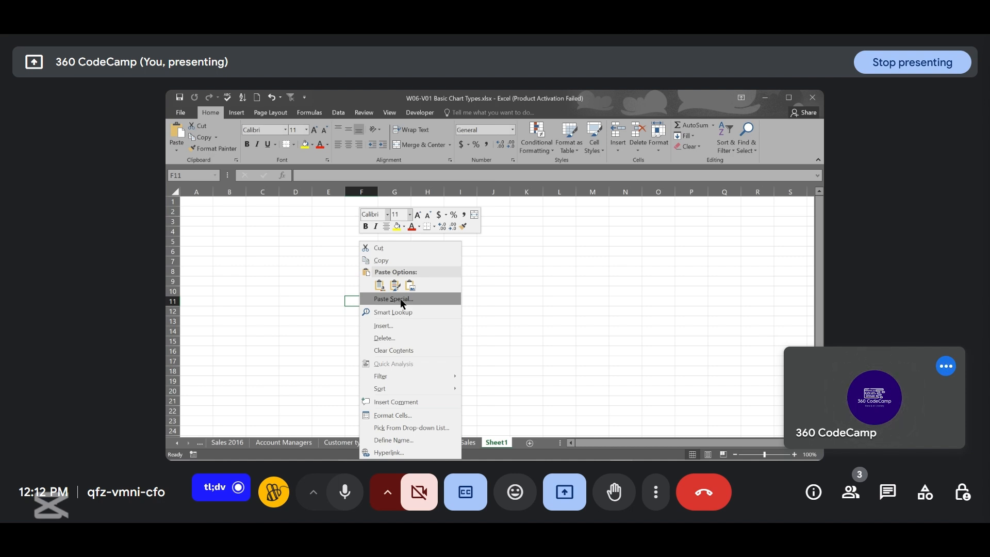
{"action": "left_click", "coordinate": [512, 361]}
- Return to Monthly Sales and copy the Total sales chart again
{"action": "left_click", "coordinate": [454, 442]}
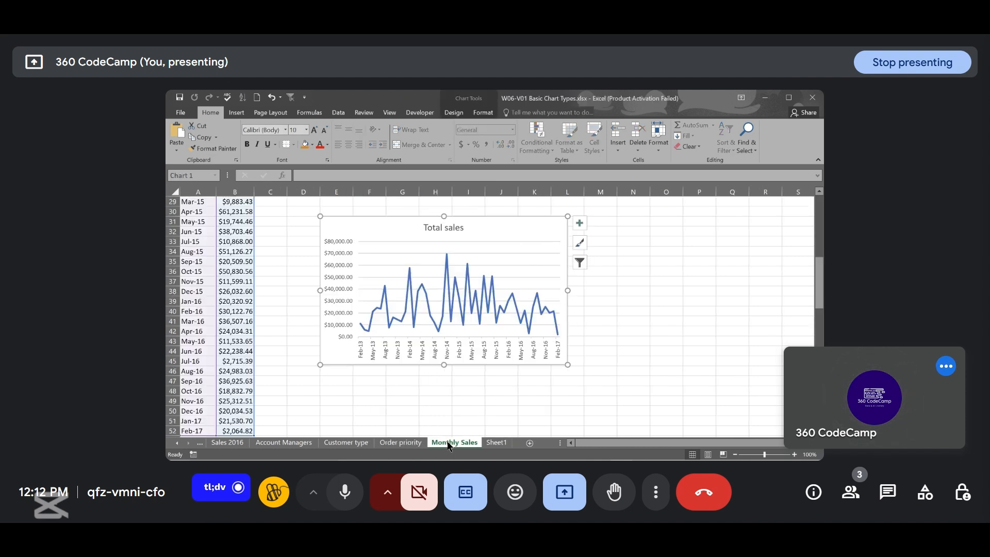
{"action": "right_click", "coordinate": [517, 241]}
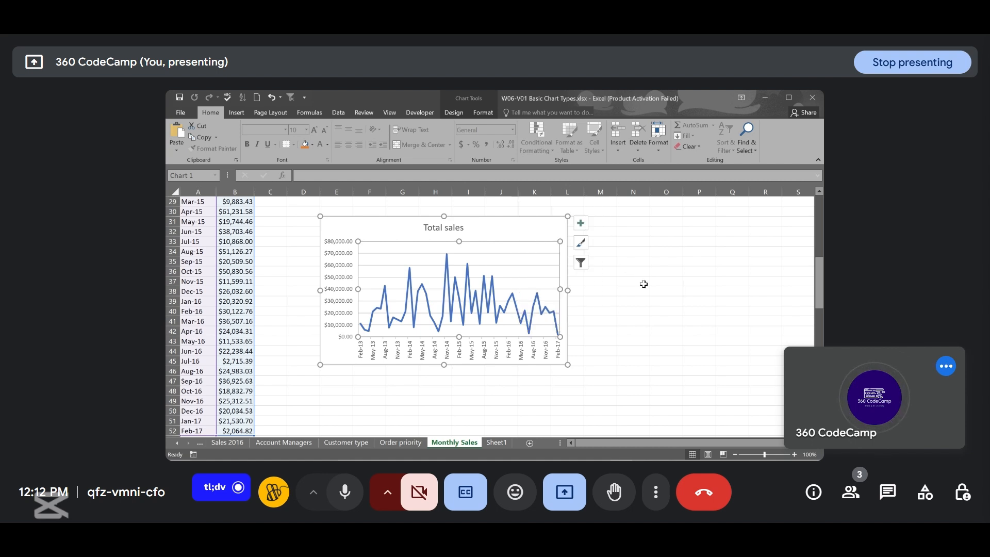
{"action": "left_click", "coordinate": [628, 279]}
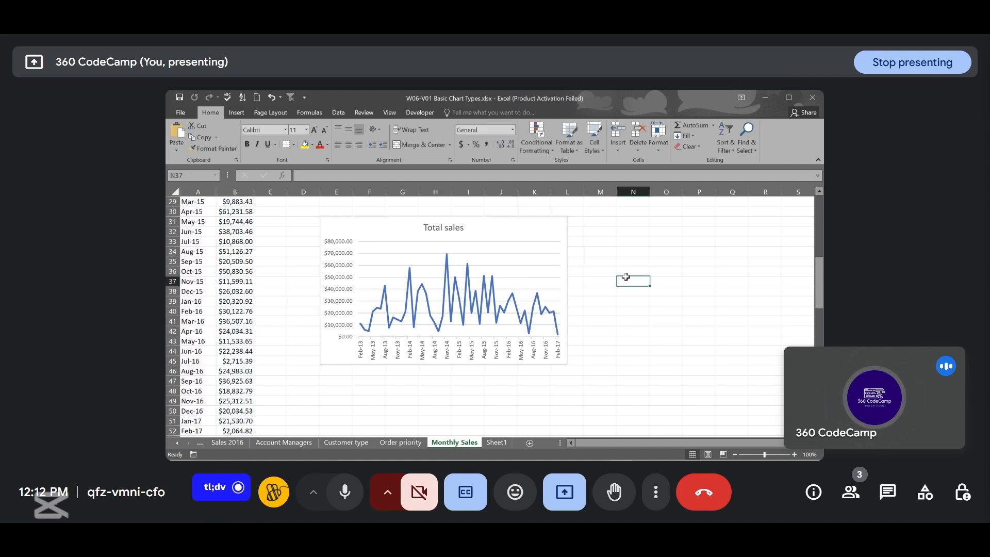
{"action": "left_click", "coordinate": [547, 230]}
{"action": "right_click", "coordinate": [551, 231]}
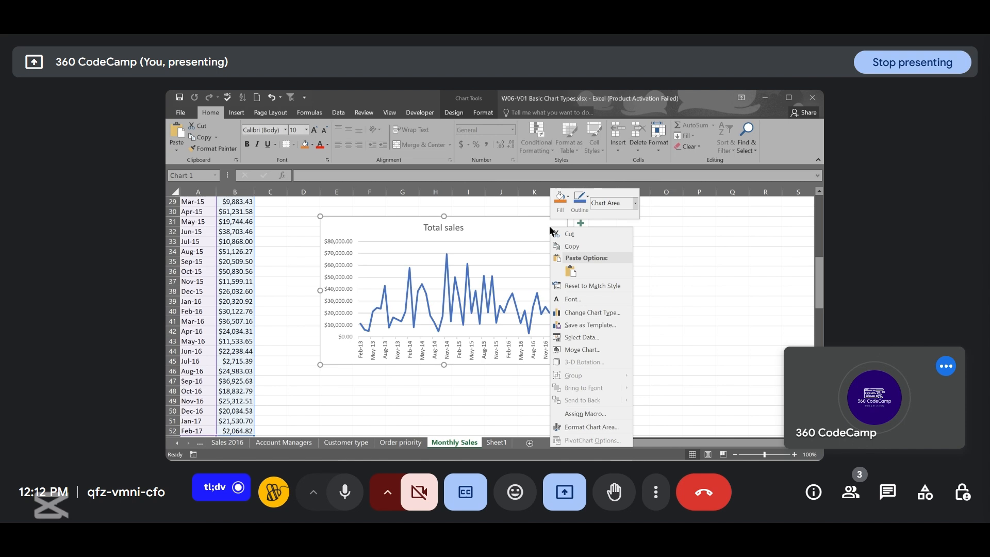
{"action": "left_click", "coordinate": [583, 246]}
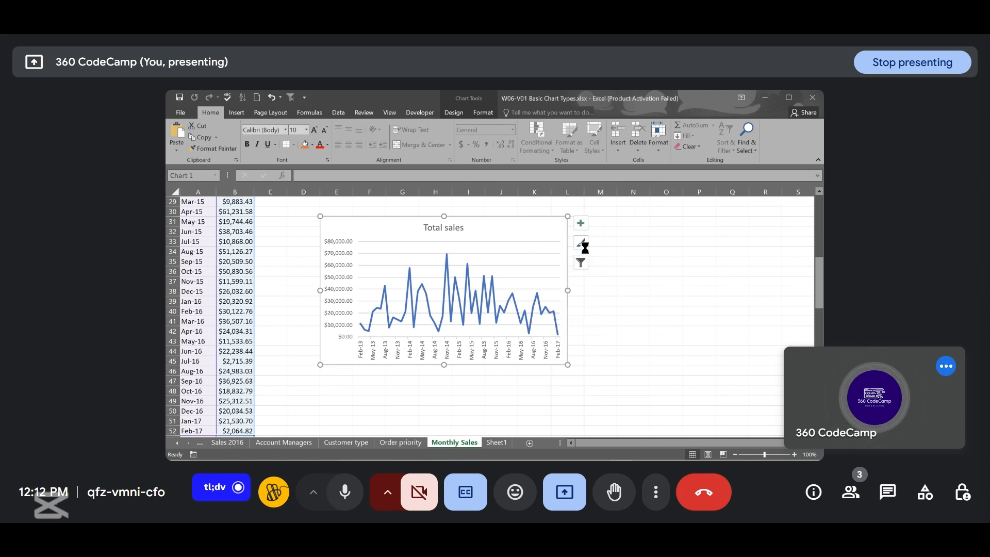
- Paste the chart into Sheet1 keeping source formatting, and move it up near the top of the sheet
{"action": "left_click", "coordinate": [496, 443]}
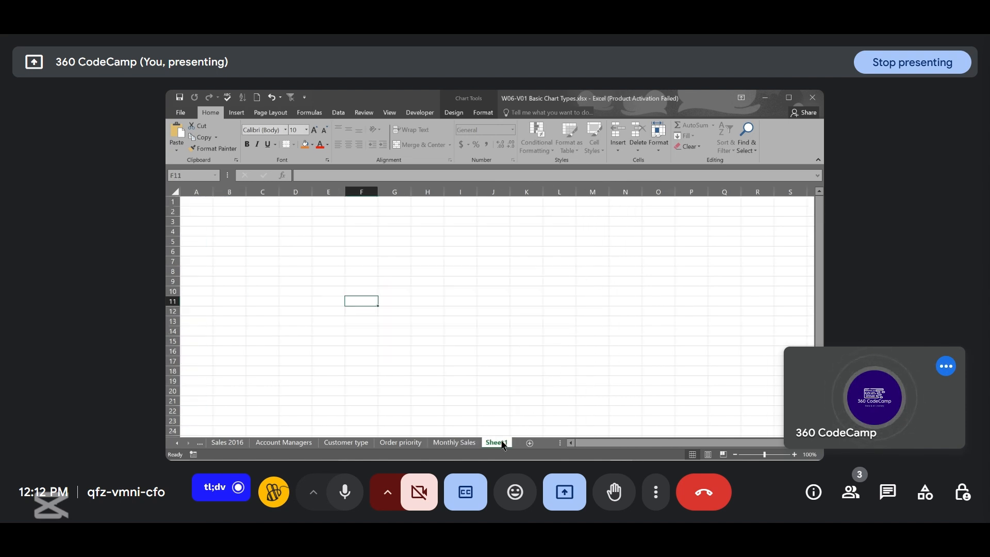
{"action": "right_click", "coordinate": [485, 373]}
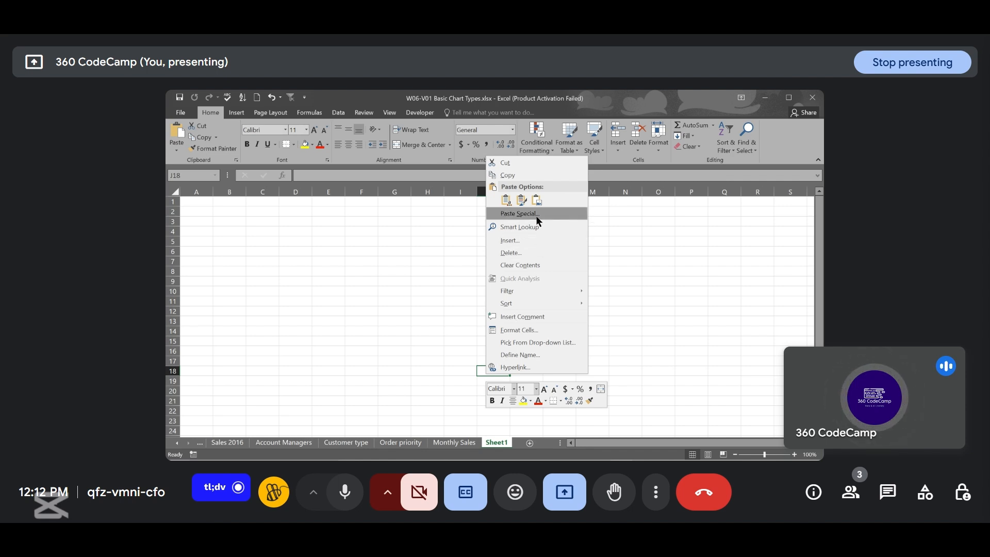
{"action": "left_click", "coordinate": [507, 201]}
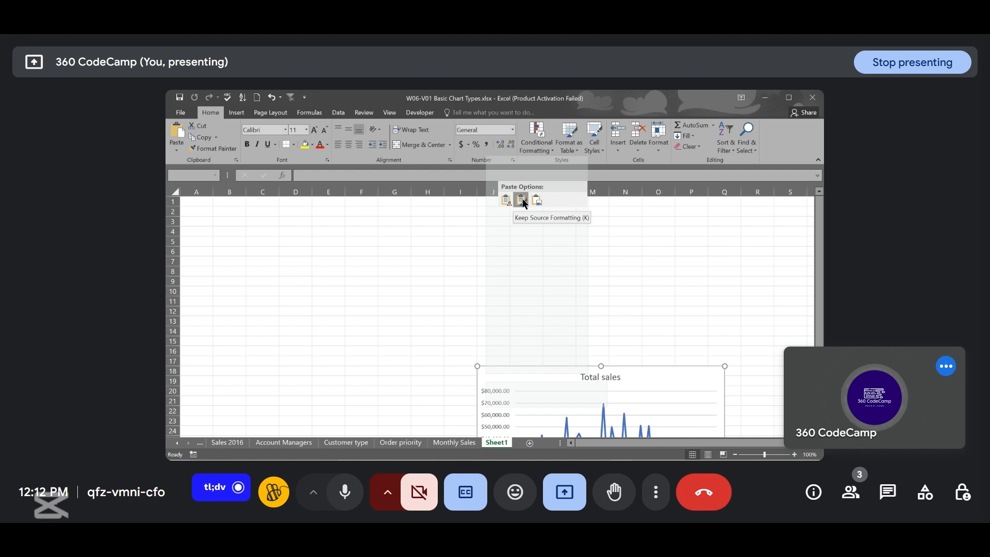
{"action": "left_click", "coordinate": [522, 202]}
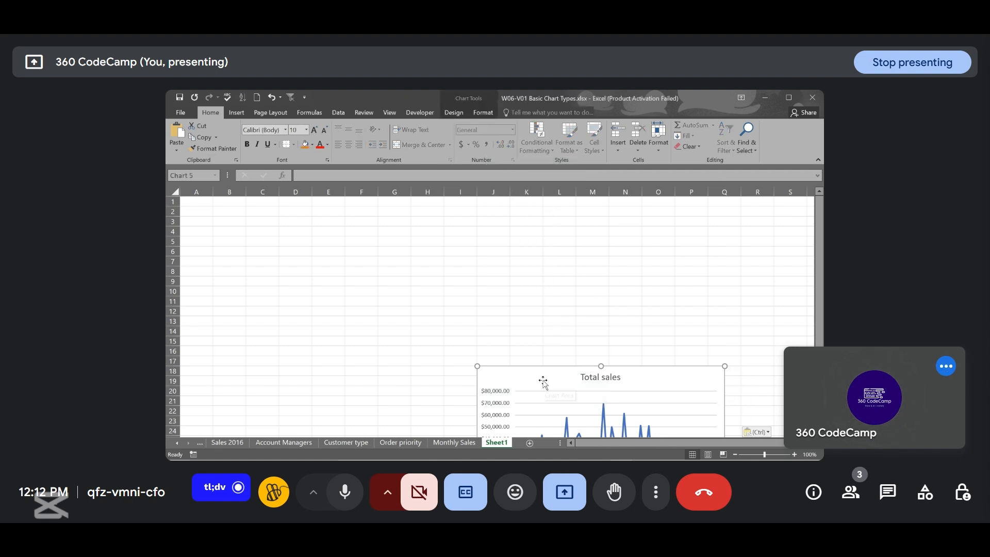
{"action": "left_click_drag", "start_coordinate": [543, 381], "coordinate": [480, 265]}
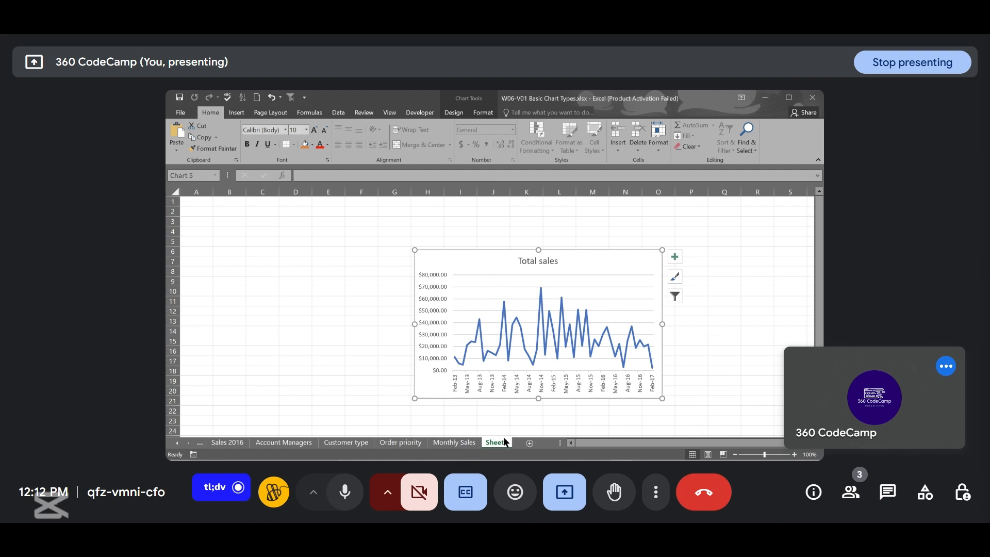
- Compare the original chart on Monthly Sales with the pasted copy on Sheet1
{"action": "left_click", "coordinate": [449, 444]}
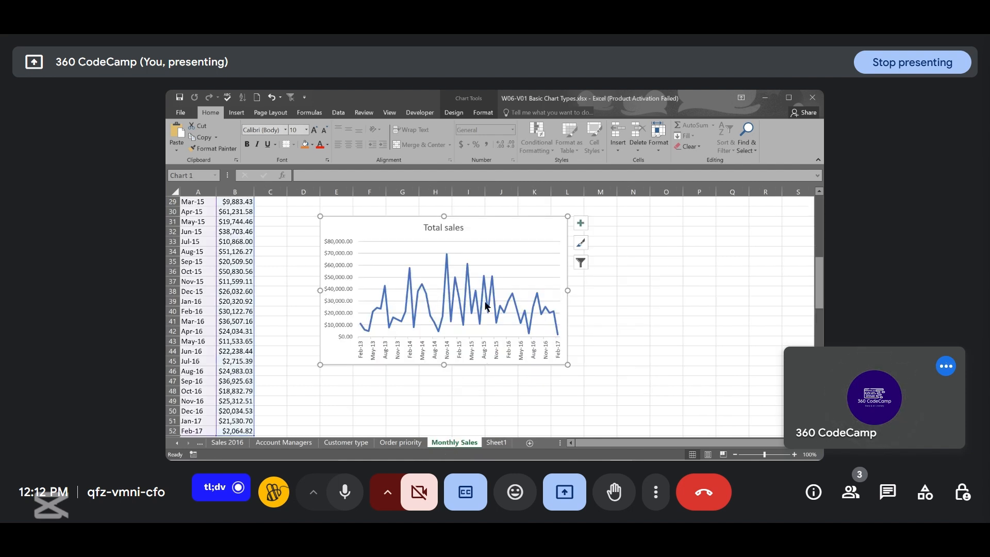
{"action": "mouse_move", "coordinate": [485, 307]}
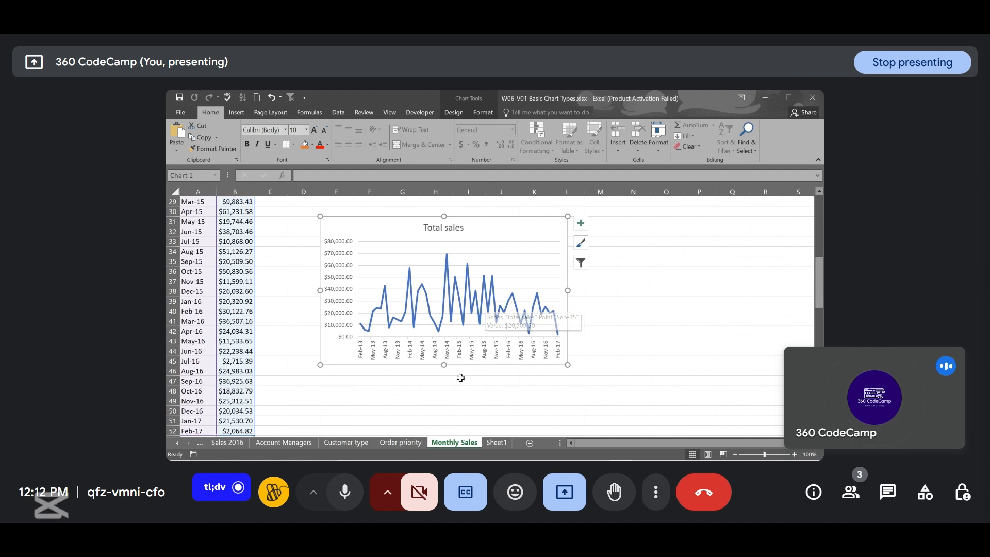
{"action": "left_click", "coordinate": [492, 443]}
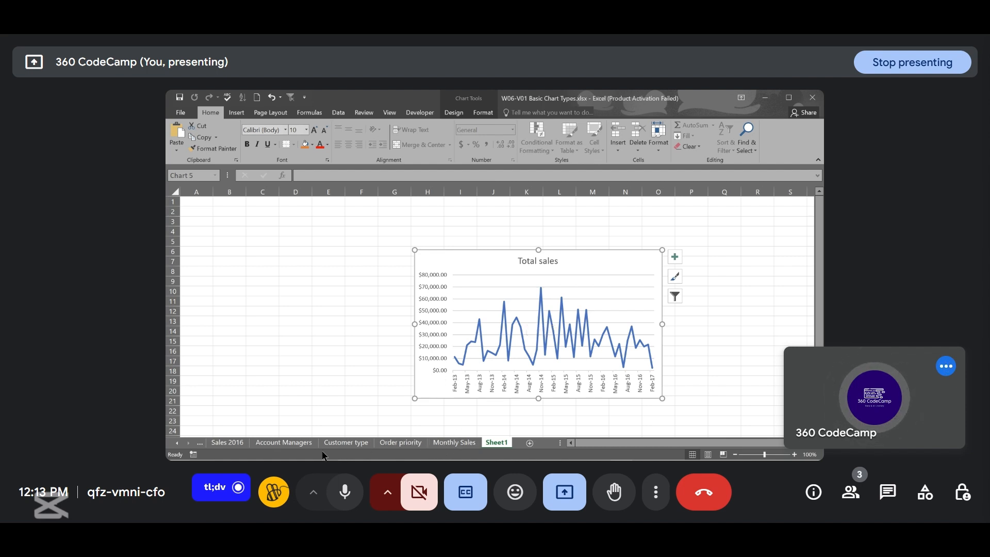
{"action": "left_click", "coordinate": [235, 443]}
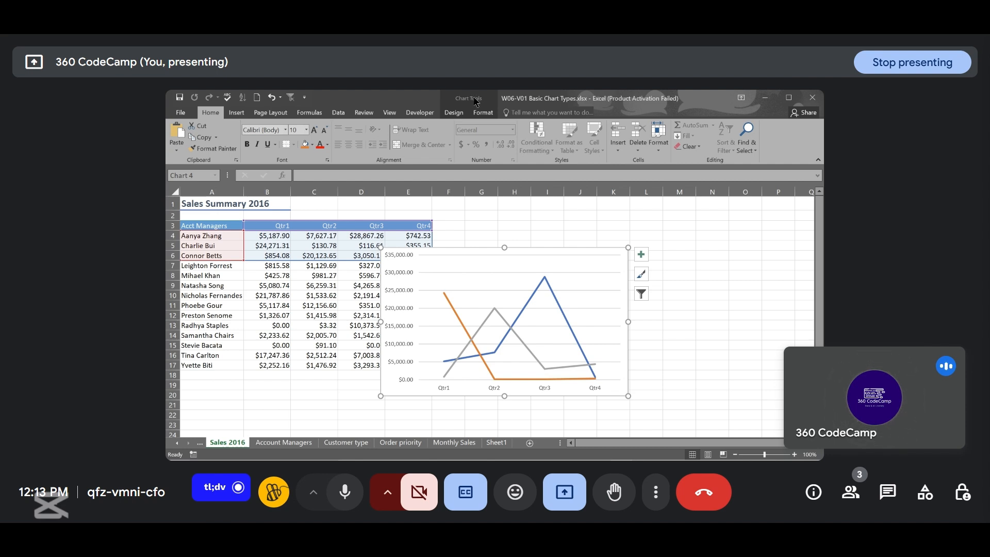
{"action": "left_click", "coordinate": [714, 246]}
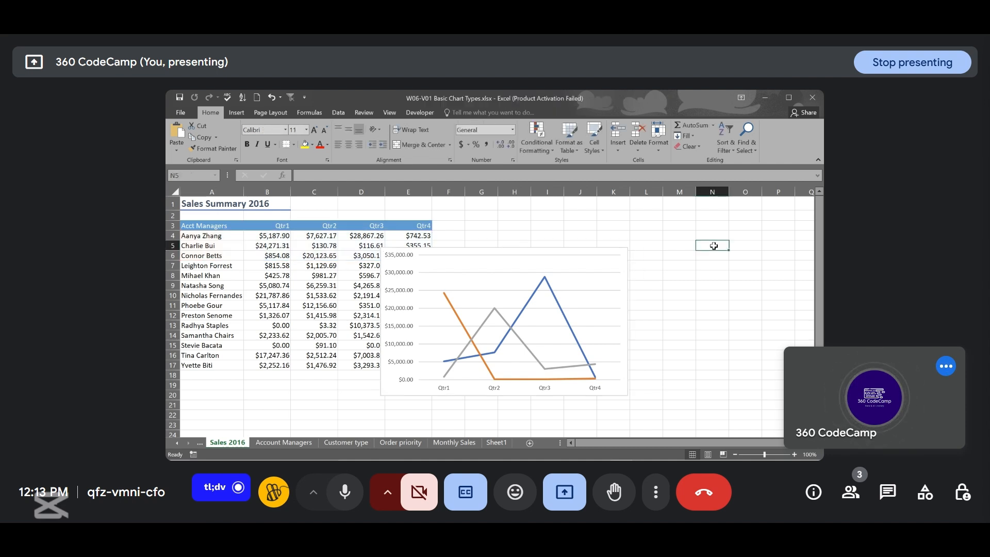
{"action": "left_click", "coordinate": [604, 271]}
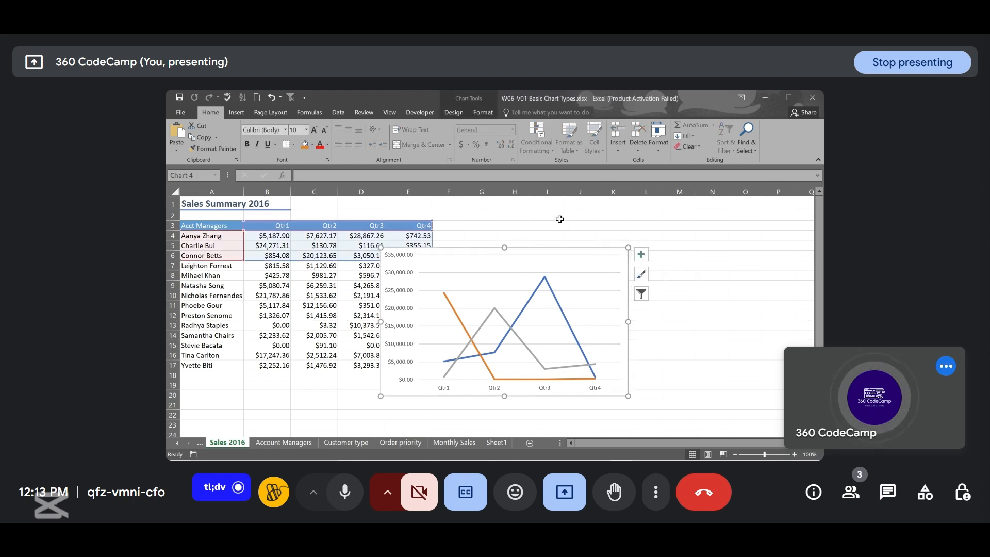
{"action": "left_click", "coordinate": [454, 113]}
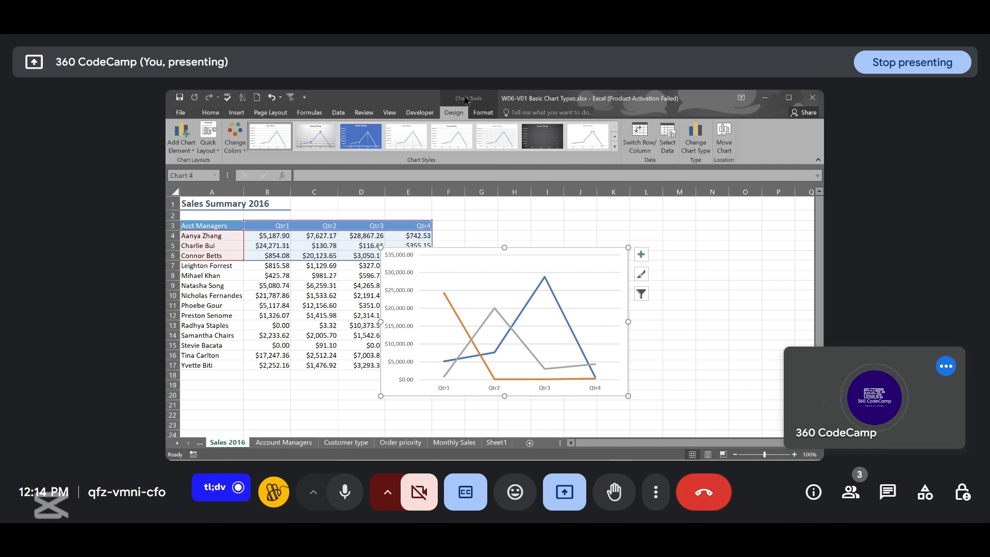
{"action": "left_click", "coordinate": [724, 151]}
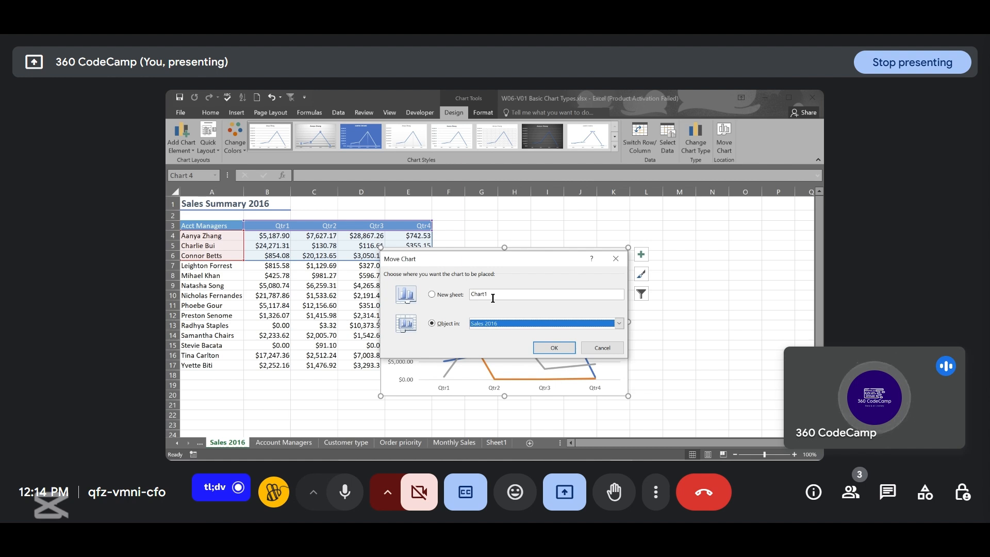
{"action": "left_click", "coordinate": [432, 294]}
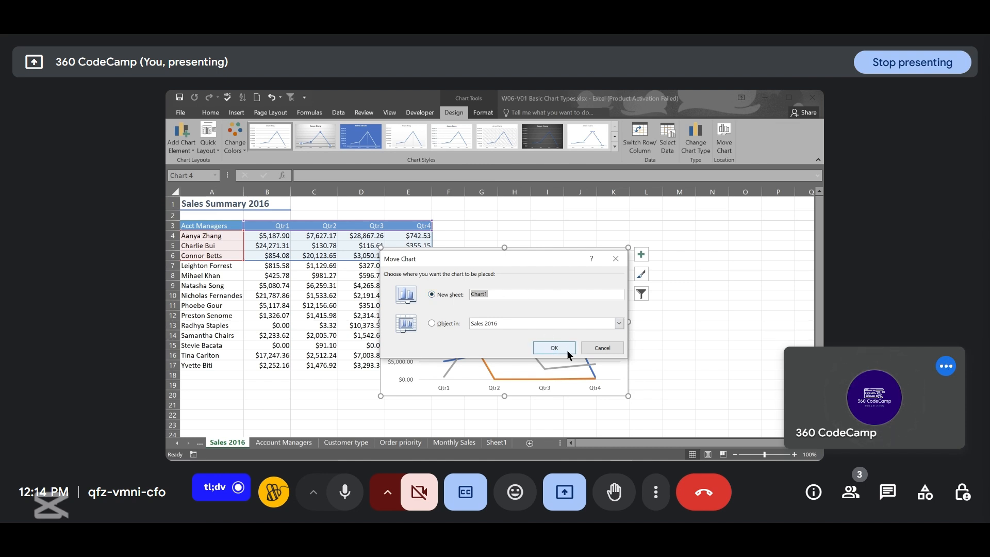
{"action": "left_click", "coordinate": [601, 348]}
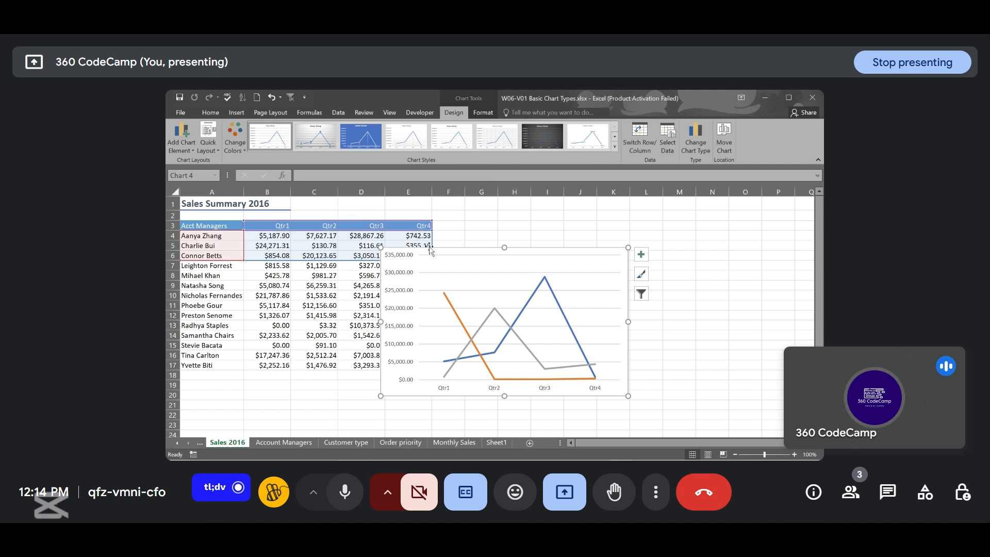
- Nudge the Sales 2016 line chart slightly upward and to the left
{"action": "mouse_move", "coordinate": [450, 252]}
{"action": "left_mouse_down"}
{"action": "mouse_move", "coordinate": [534, 256]}
{"action": "mouse_move", "coordinate": [447, 249]}
{"action": "left_mouse_up"}
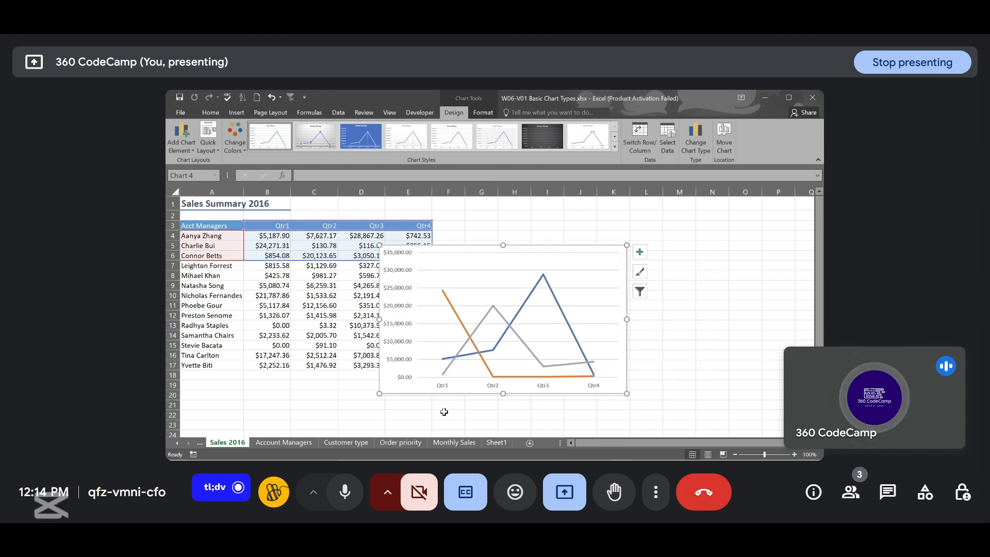
{"action": "left_click", "coordinate": [468, 444]}
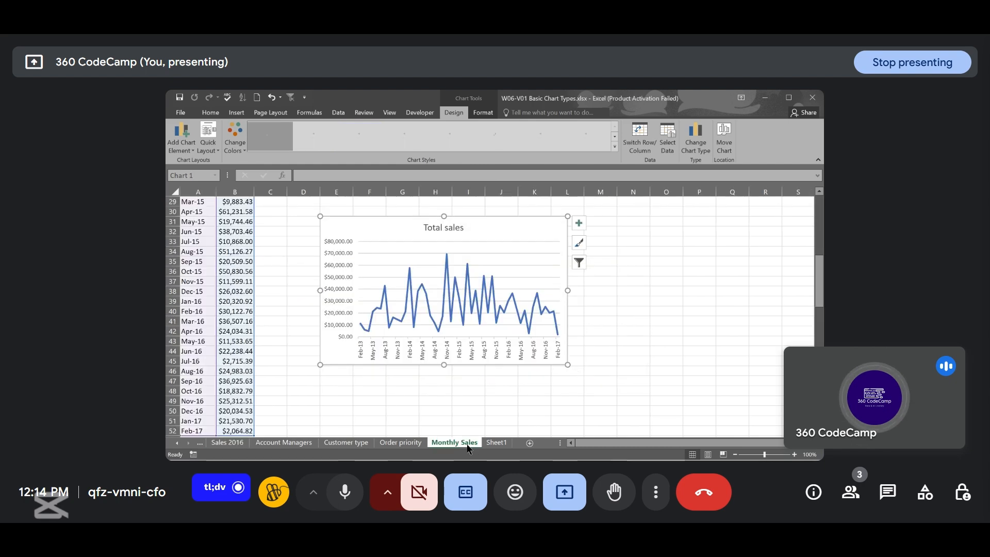
{"action": "left_click", "coordinate": [234, 444]}
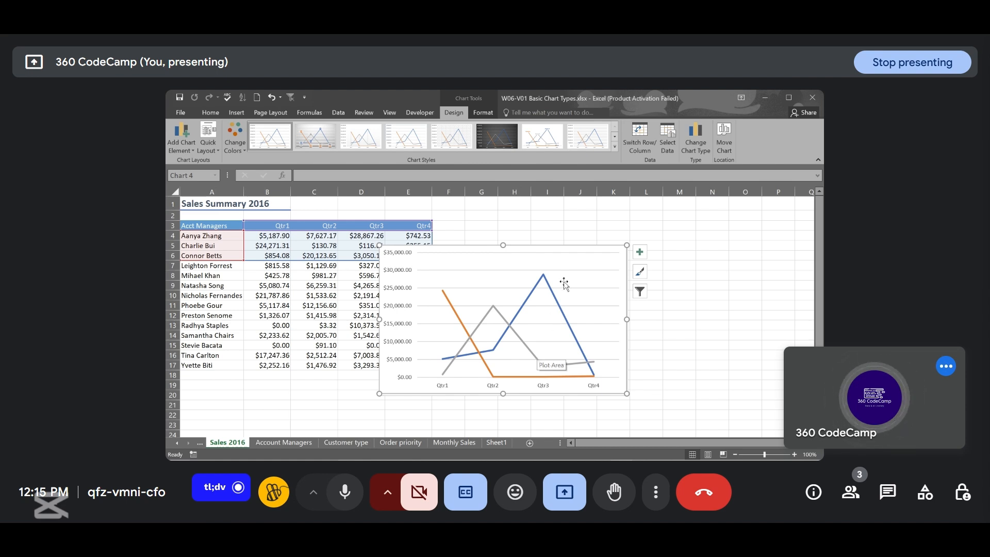
- Move the Sales 2016 line chart to a new chart sheet named after the first three account managers plus 2016
{"action": "left_click", "coordinate": [723, 140]}
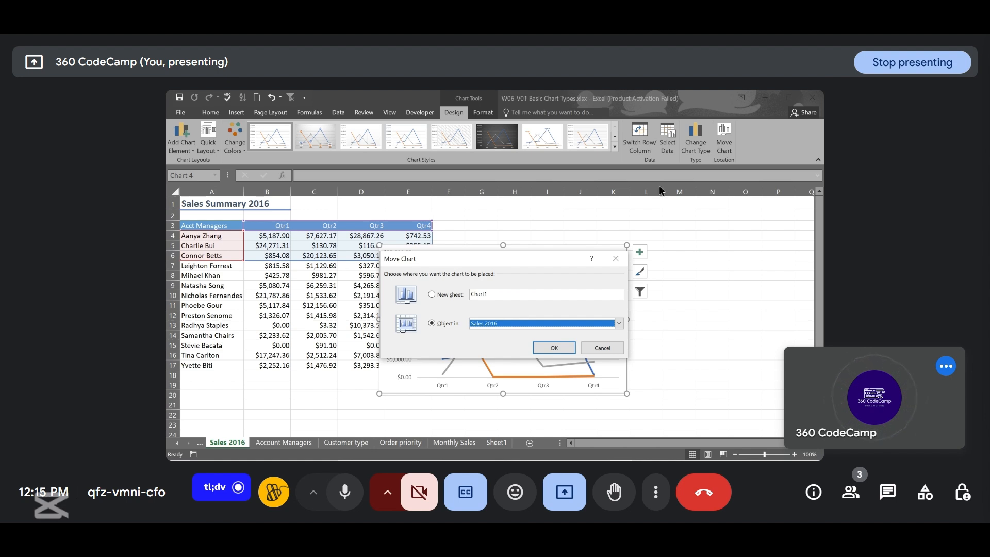
{"action": "left_click", "coordinate": [432, 293]}
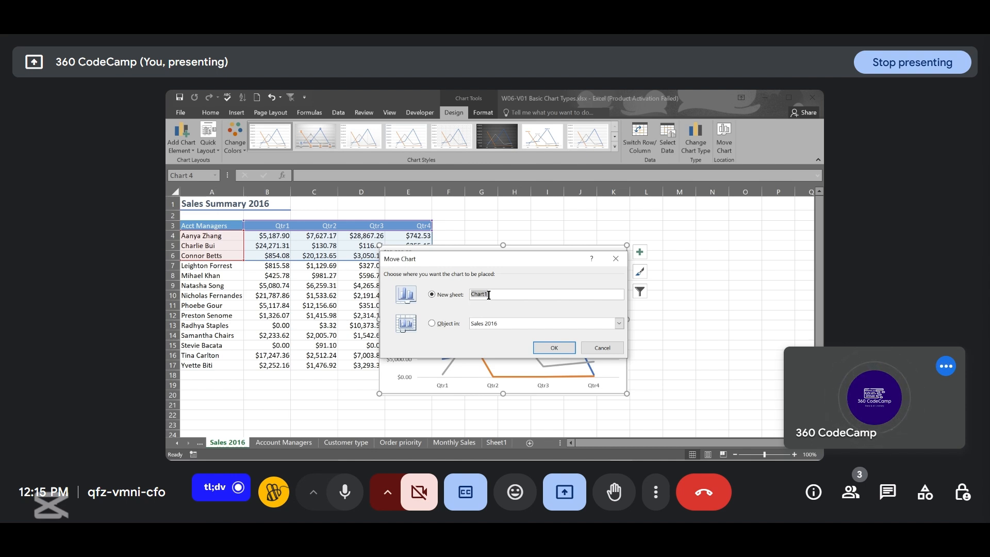
{"action": "type", "text": "A"}
{"action": "type", "text": "anya,"}
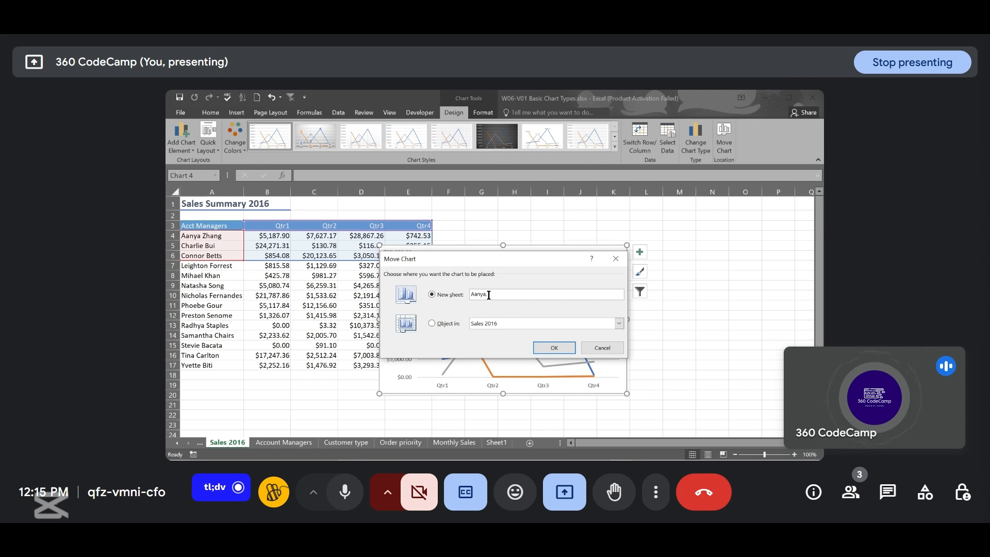
{"action": "type", "text": "Charlie, a"}
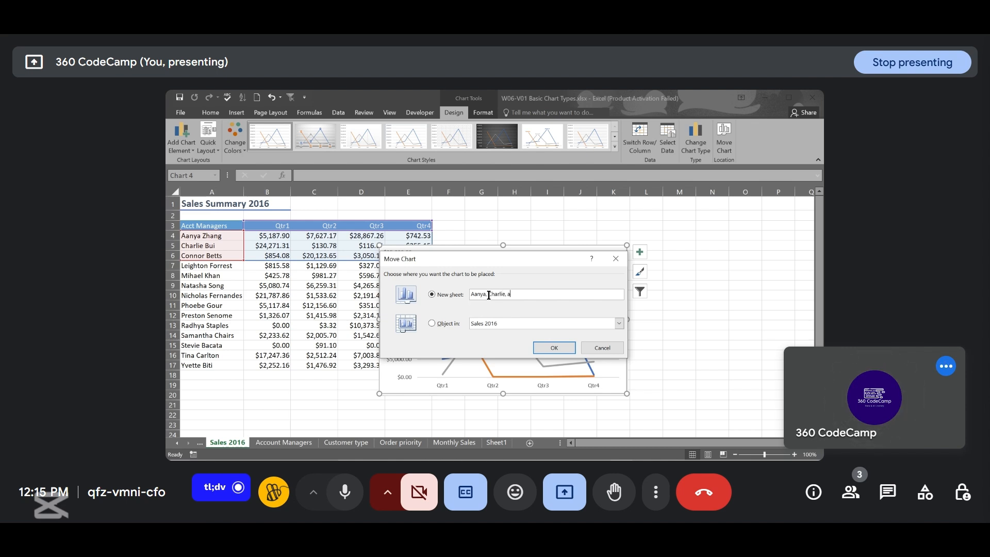
{"action": "type", "text": "nd "}
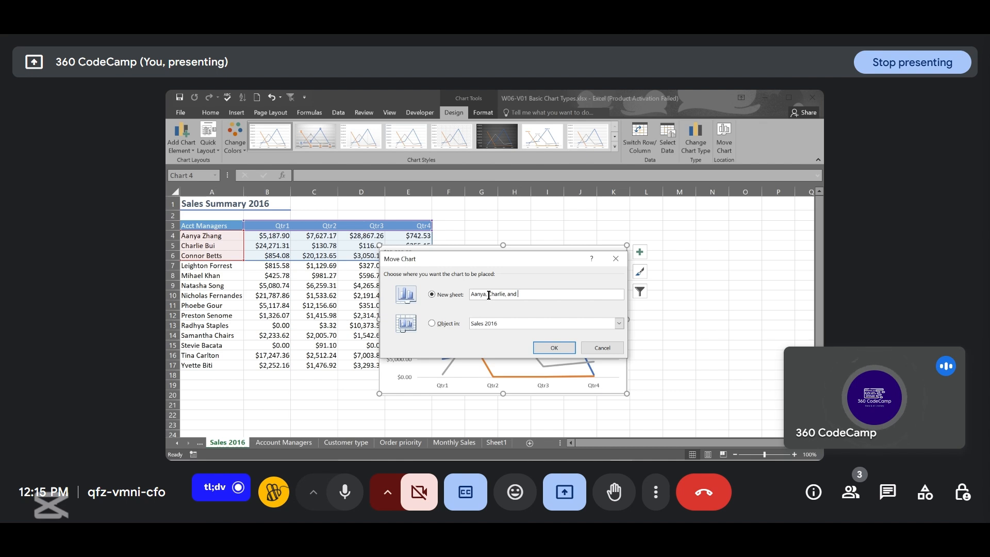
{"action": "type", "text": "Co"}
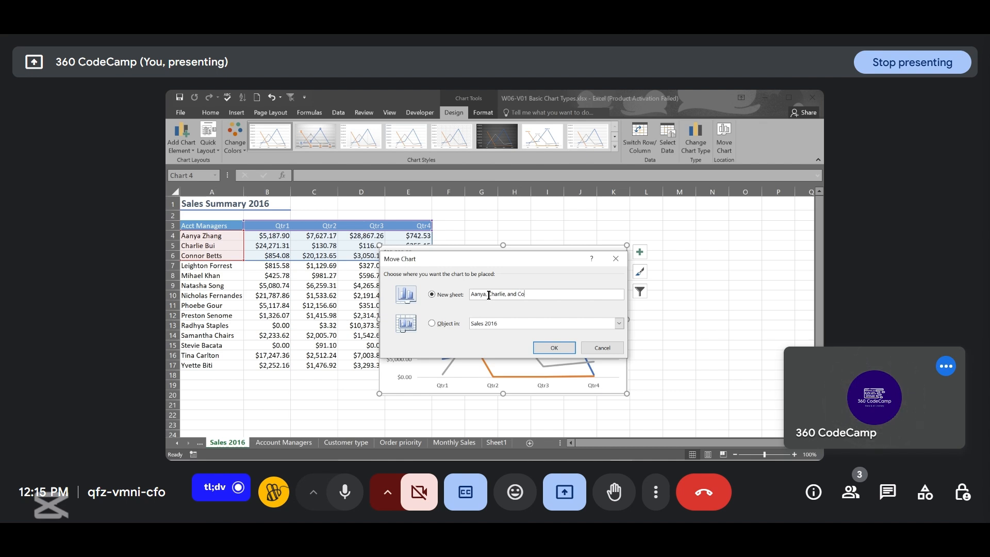
{"action": "type", "text": "nnor"}
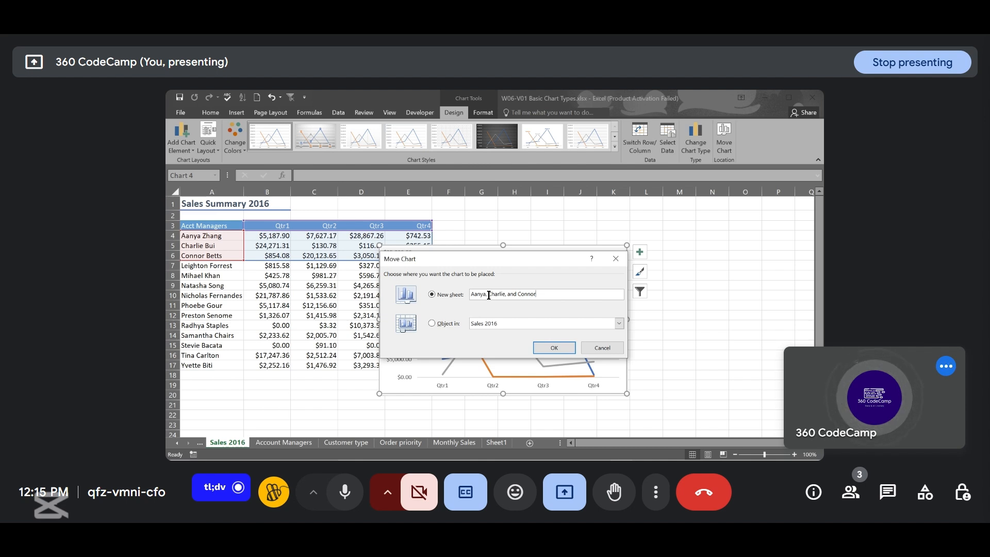
{"action": "left_click", "coordinate": [488, 294]}
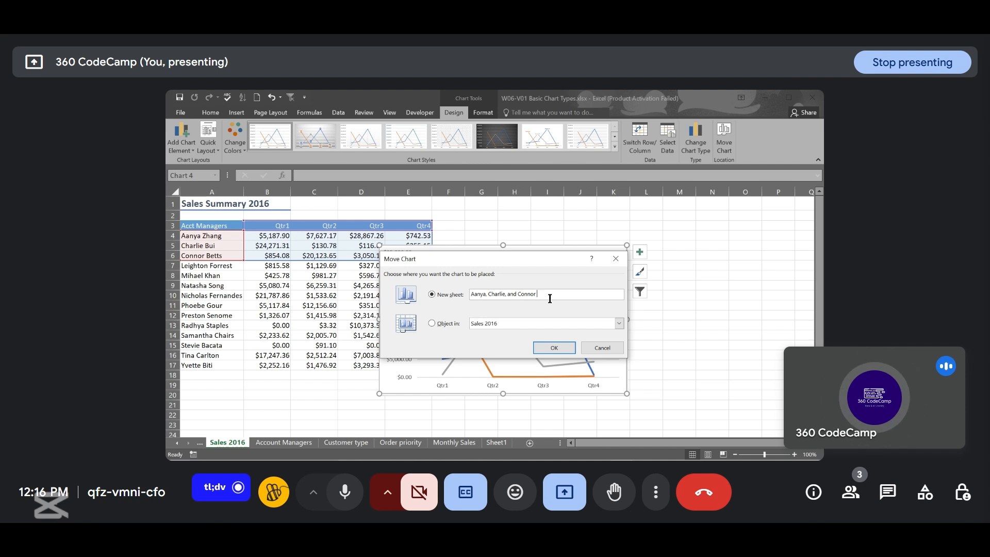
{"action": "type", "text": "2016"}
{"action": "left_click", "coordinate": [554, 349]}
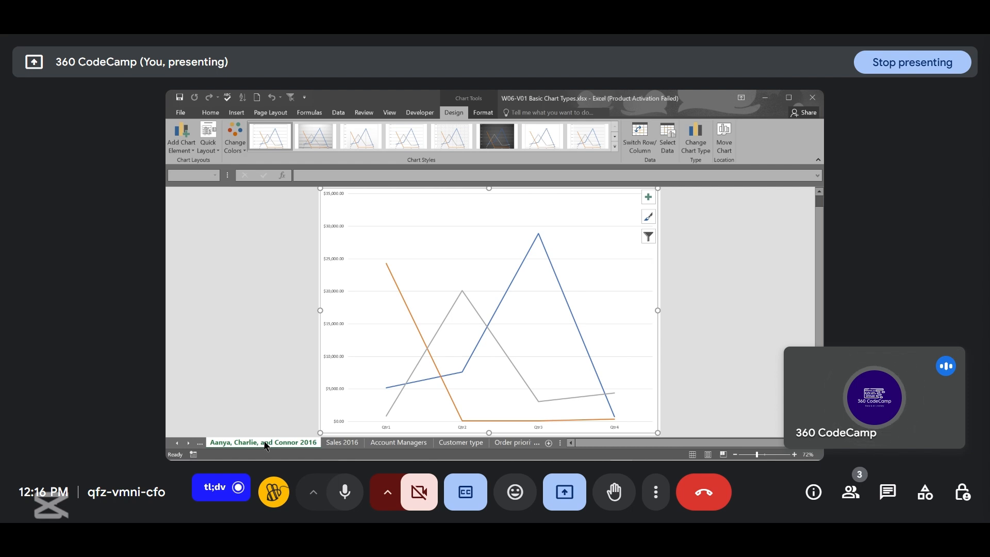
{"action": "left_click", "coordinate": [339, 441]}
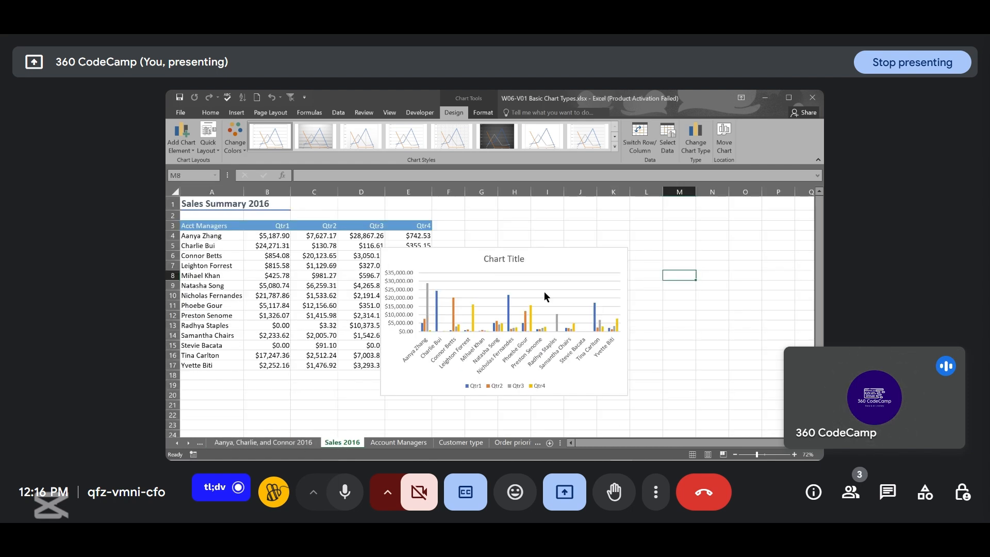
{"action": "left_click", "coordinate": [601, 261]}
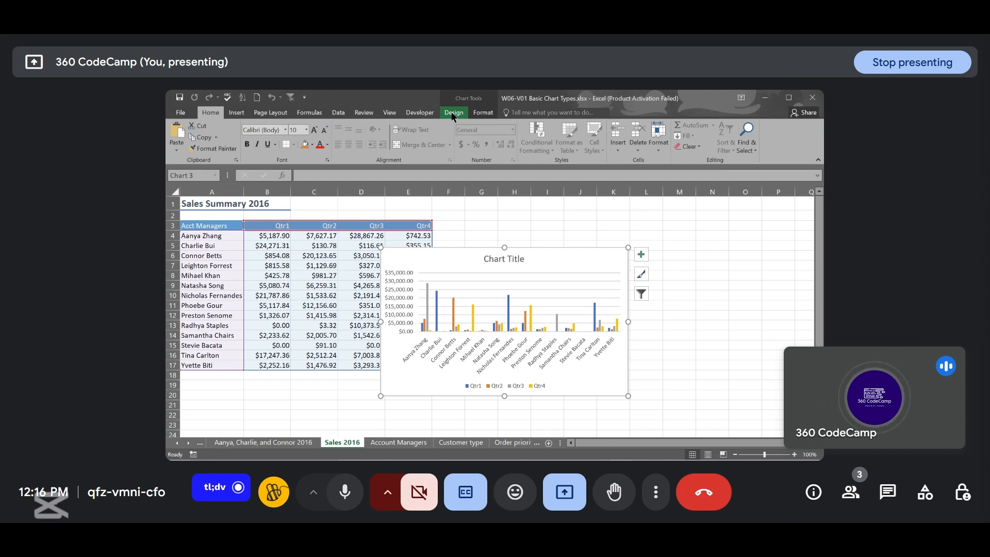
{"action": "left_click", "coordinate": [452, 113]}
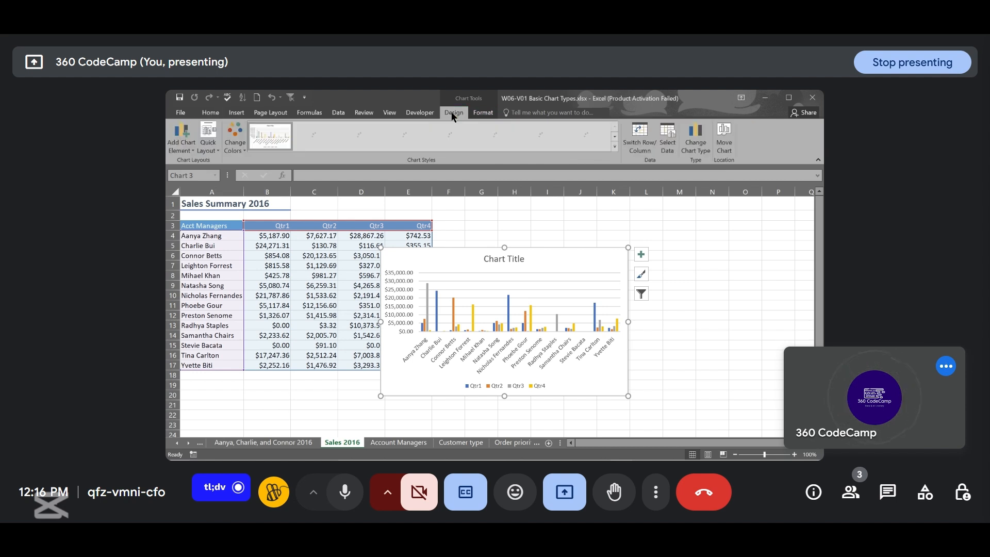
{"action": "left_click", "coordinate": [724, 144]}
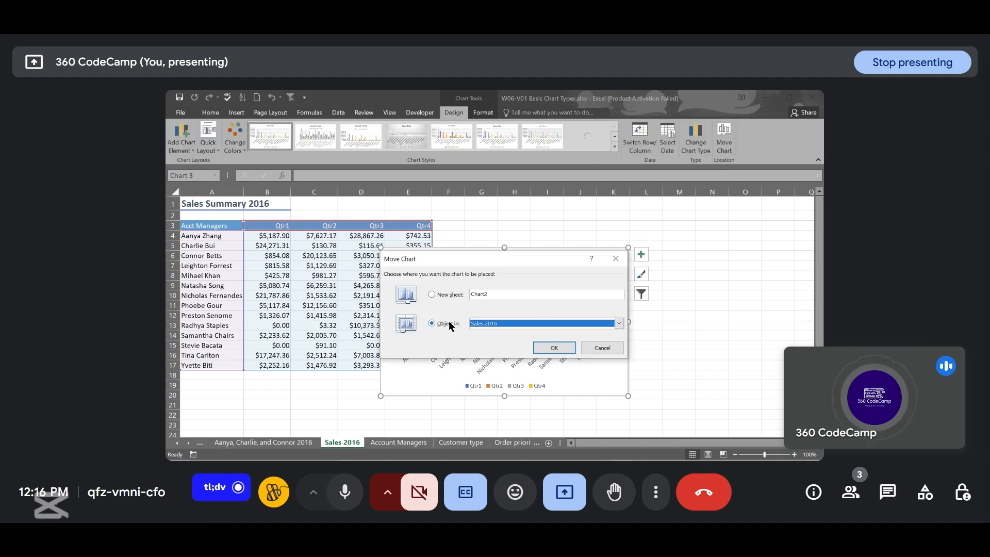
{"action": "left_click", "coordinate": [602, 347]}
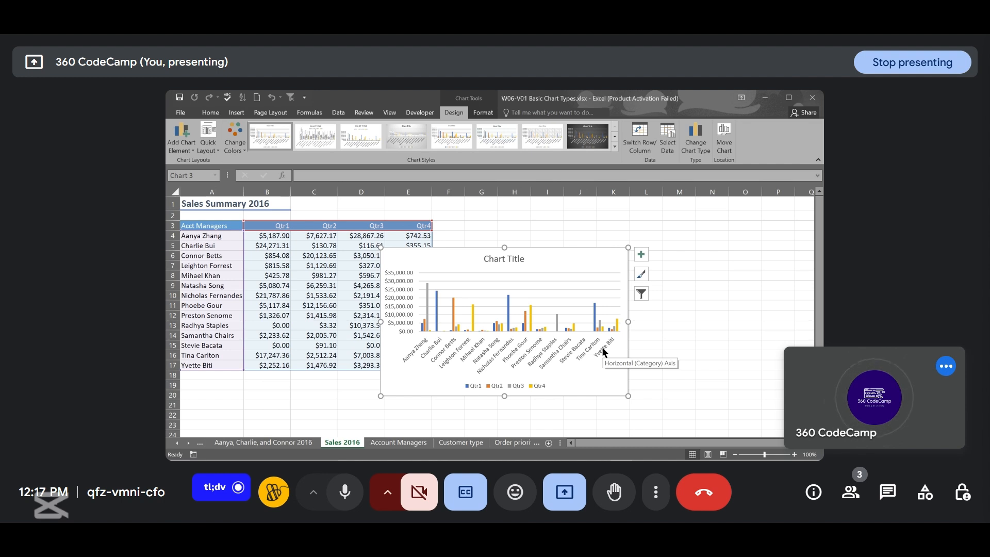
- Move the line chart from its chart sheet back onto Sales 2016 as an embedded object
{"action": "left_click", "coordinate": [287, 441]}
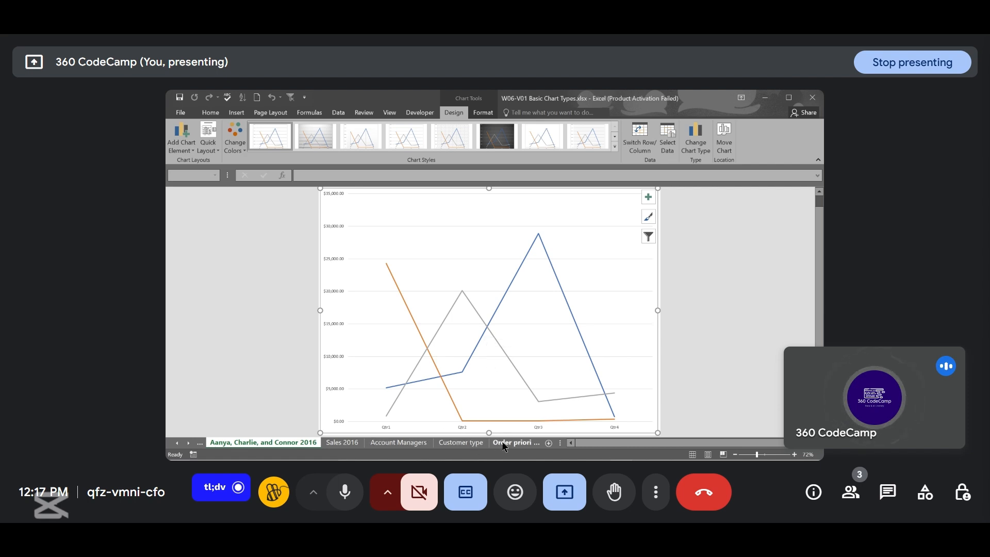
{"action": "left_click", "coordinate": [339, 444]}
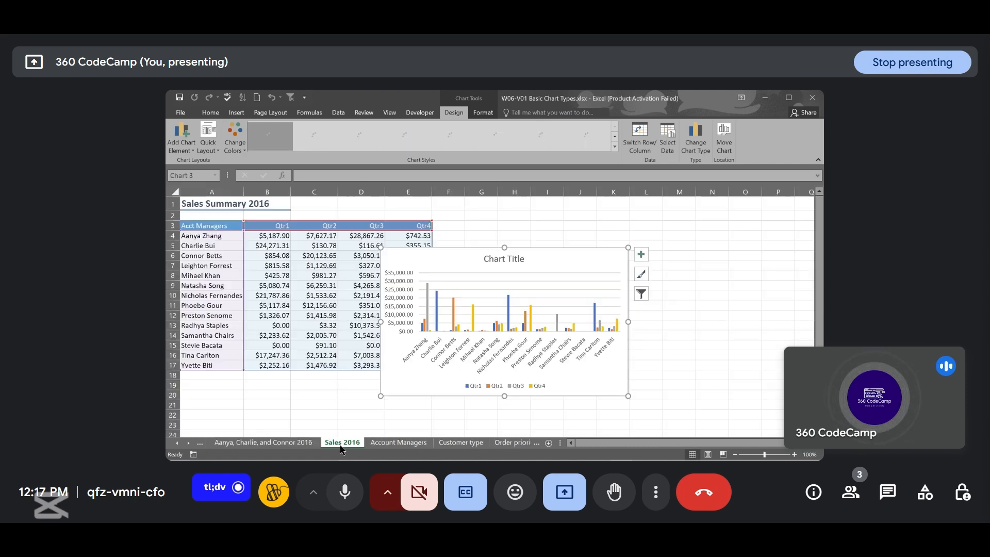
{"action": "left_click", "coordinate": [290, 443]}
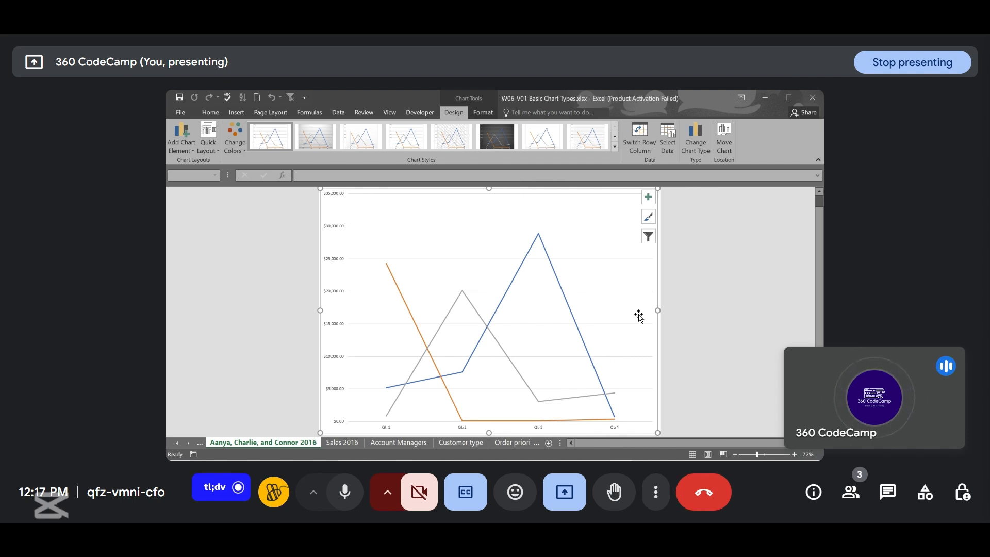
{"action": "left_click", "coordinate": [728, 138]}
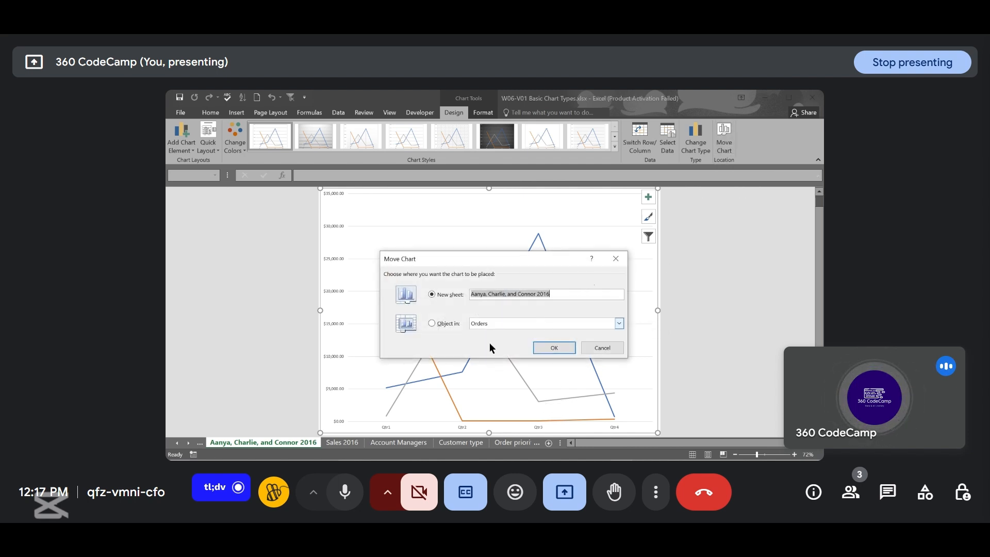
{"action": "left_click", "coordinate": [431, 323]}
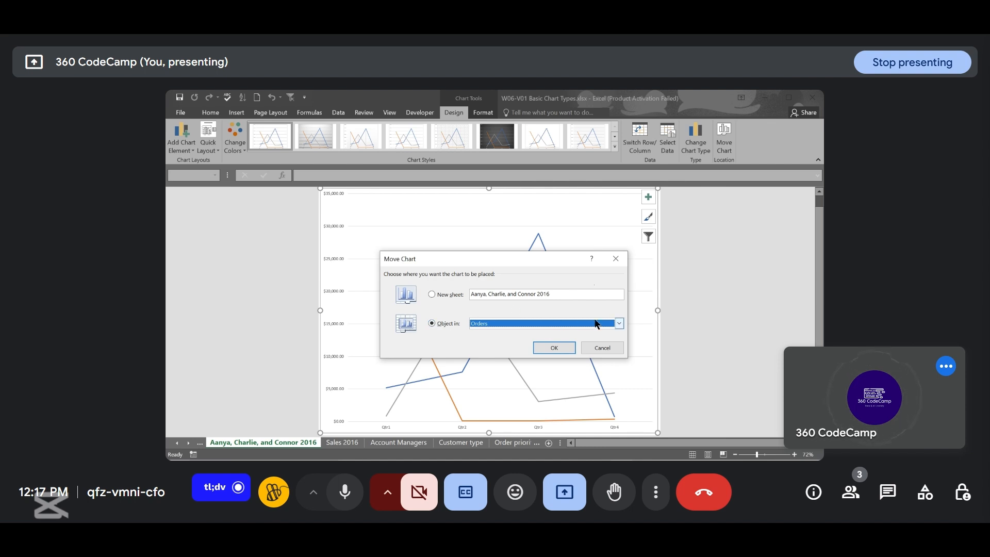
{"action": "left_click", "coordinate": [619, 324]}
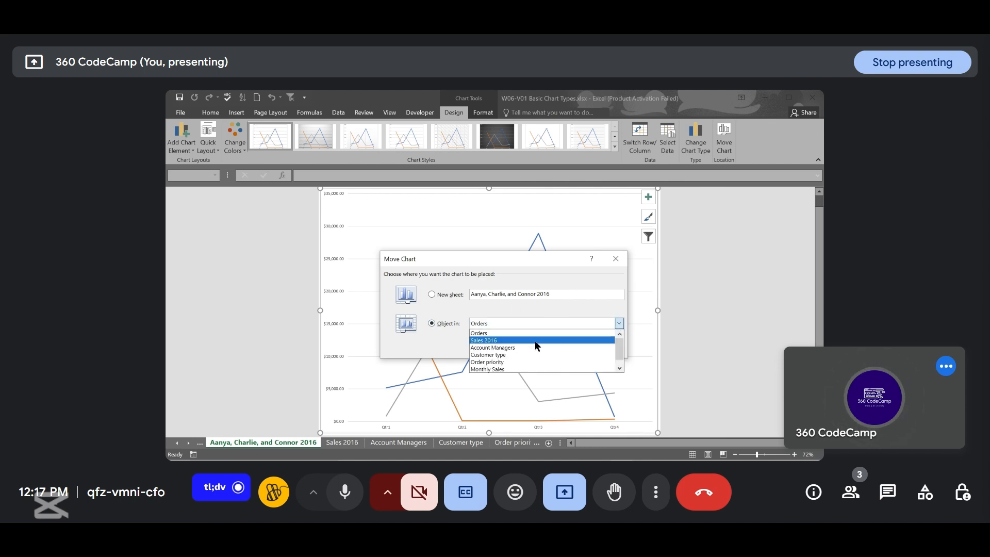
{"action": "left_click", "coordinate": [500, 340]}
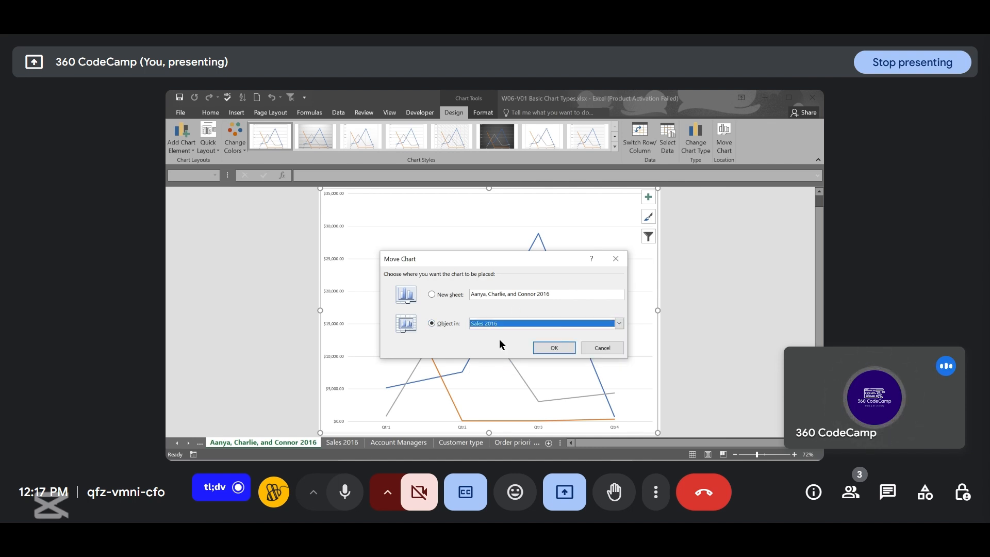
{"action": "left_click", "coordinate": [556, 348]}
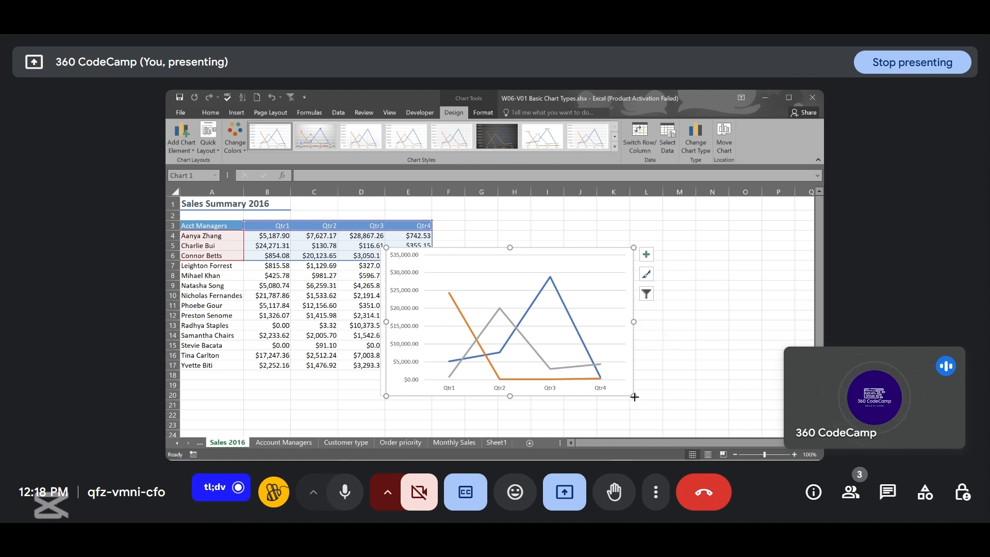
- Enlarge the line chart on Sales 2016 by resizing it from its lower-right corner
{"action": "left_click_drag", "start_coordinate": [634, 397], "coordinate": [724, 421]}
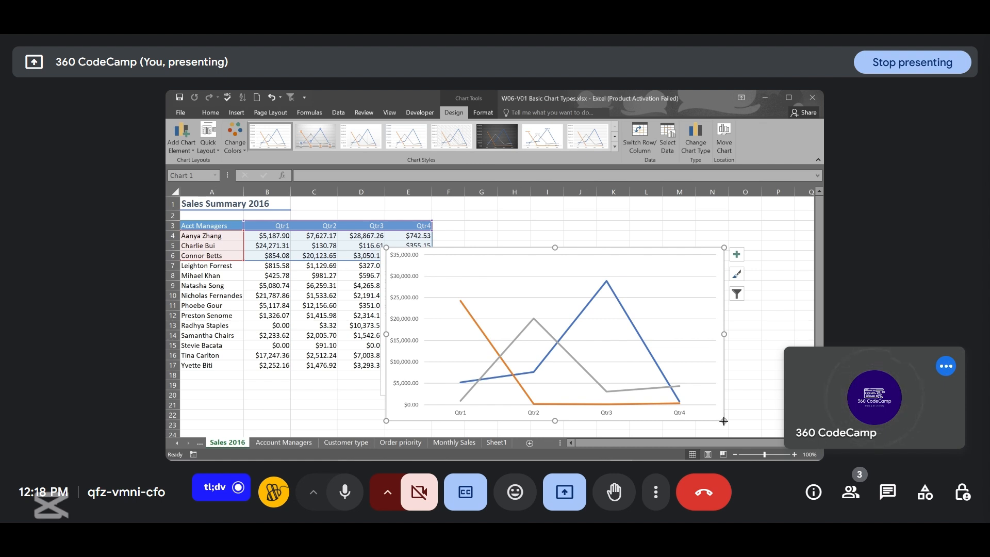
{"action": "left_click_drag", "start_coordinate": [724, 422], "coordinate": [684, 402]}
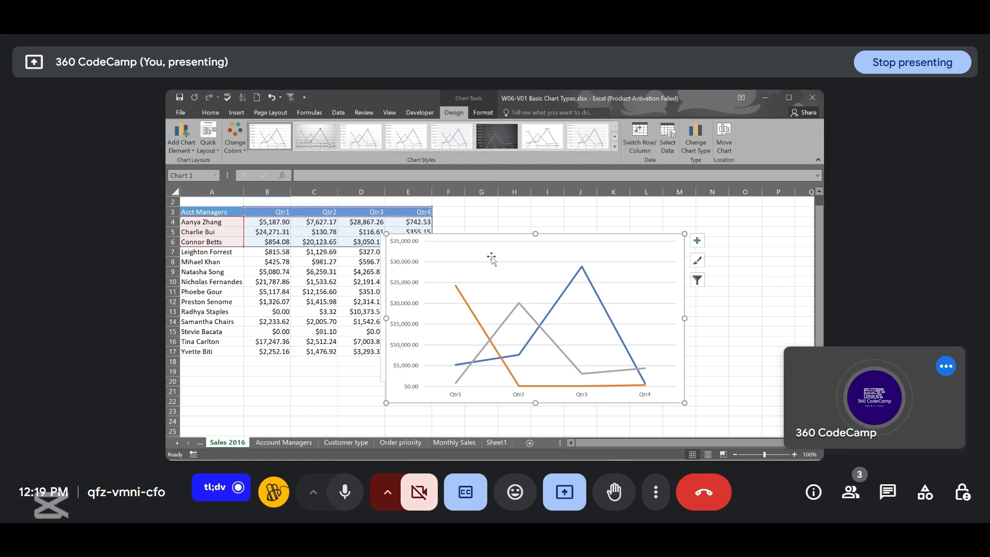
- Deselect the chart and turn on printing of gridlines for the Sales 2016 sheet
{"action": "left_click", "coordinate": [262, 114]}
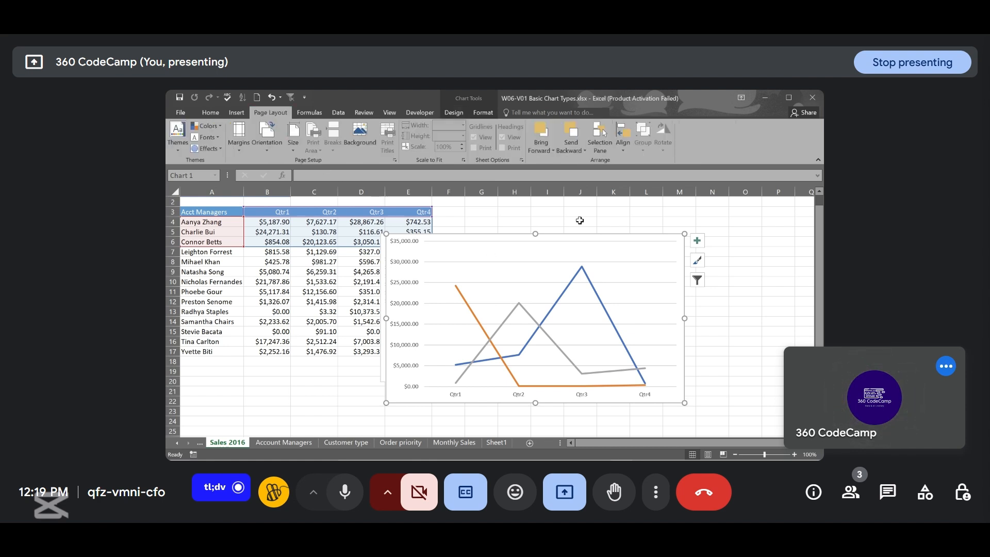
{"action": "left_click", "coordinate": [663, 213]}
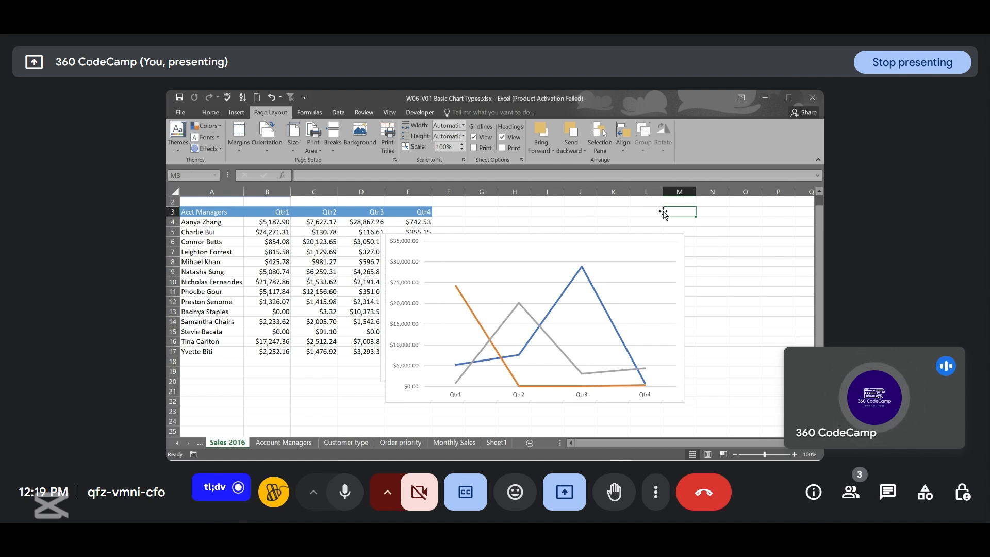
{"action": "left_click", "coordinate": [473, 148]}
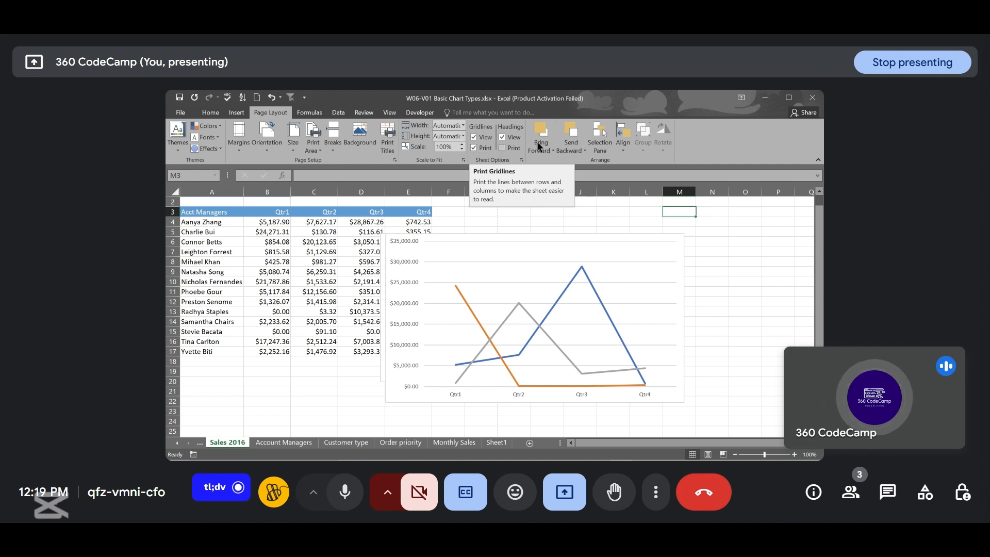
- Switch to Page Break Preview and set the page orientation to Landscape
{"action": "left_click", "coordinate": [708, 454]}
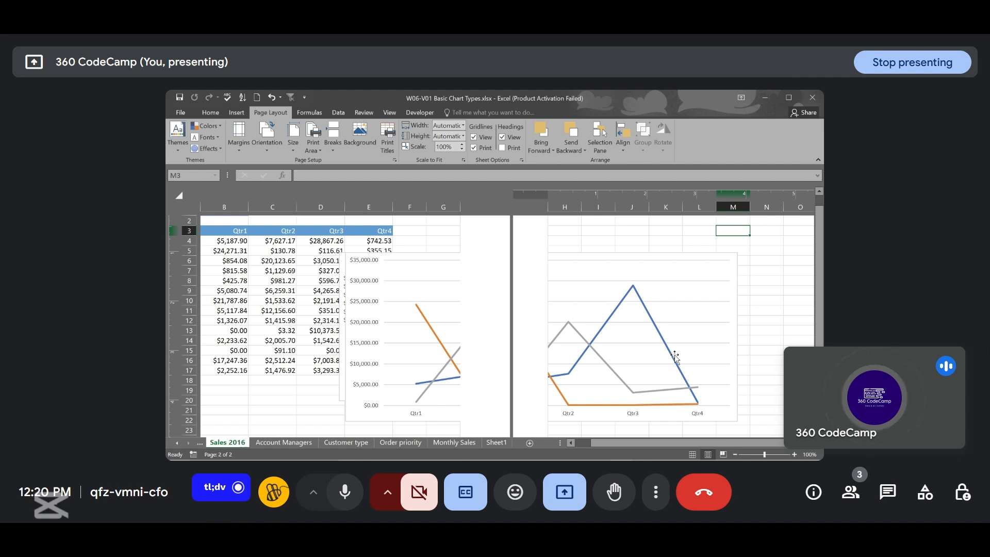
{"action": "left_click", "coordinate": [264, 150]}
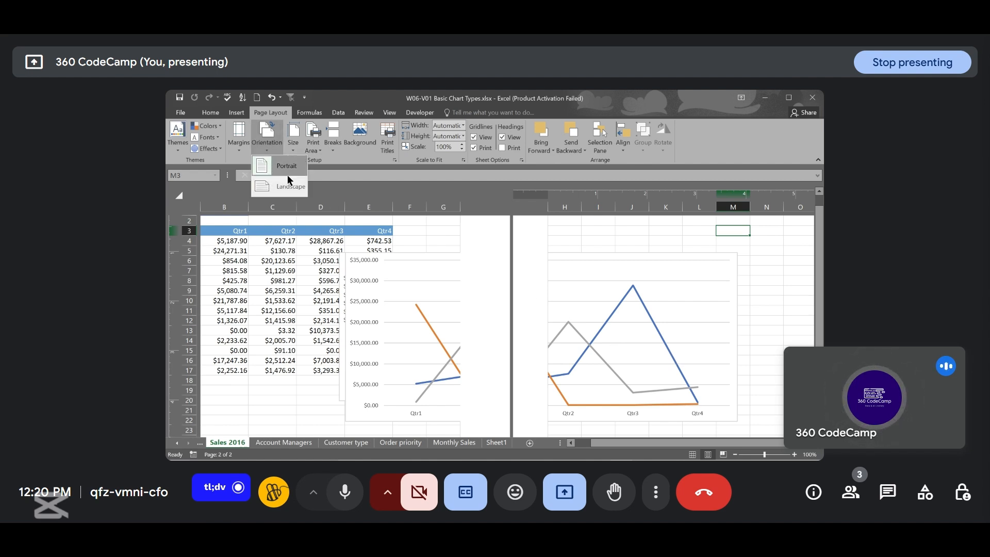
{"action": "left_click", "coordinate": [288, 188]}
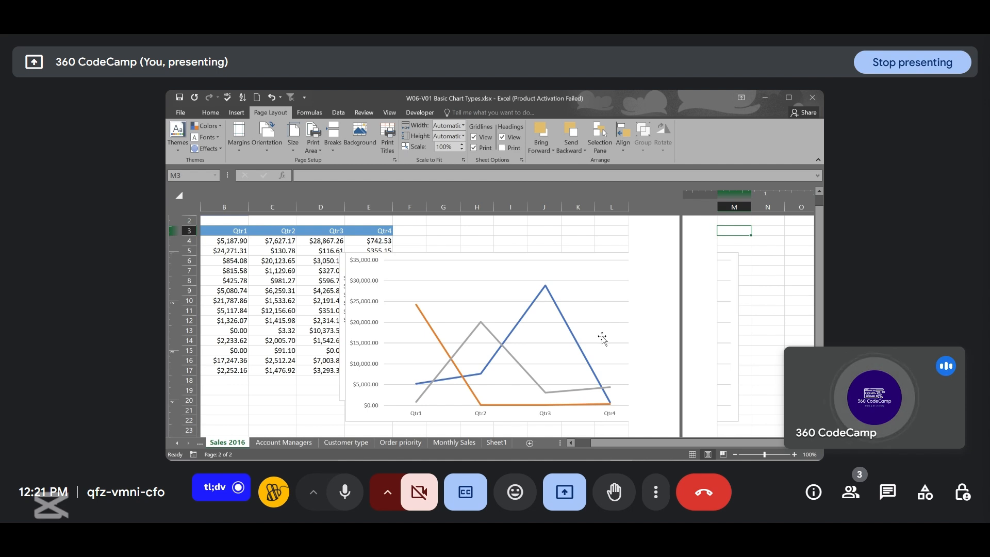
- Switch to PowerPoint and advance to the chart styling and color customization slide
{"action": "mouse_move", "coordinate": [618, 456]}
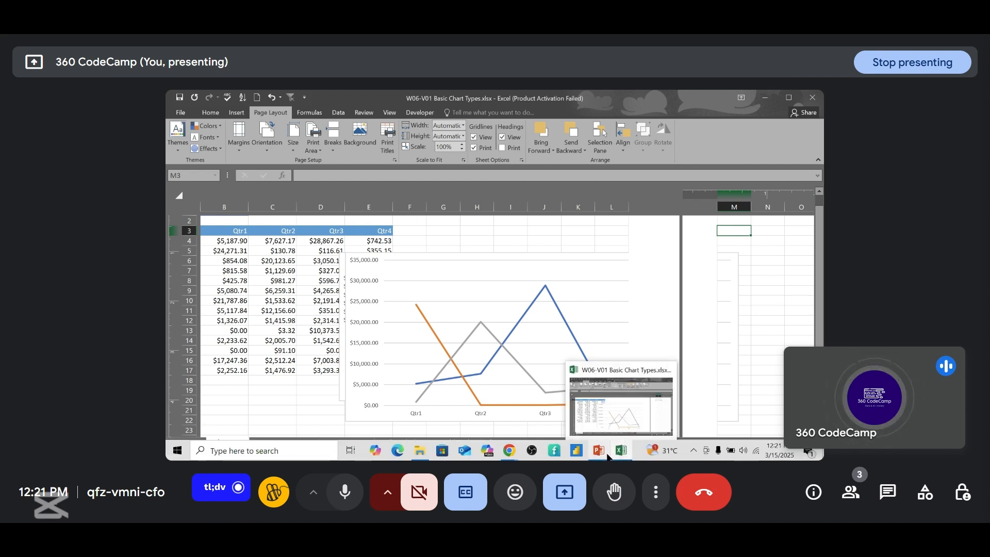
{"action": "left_click", "coordinate": [599, 451]}
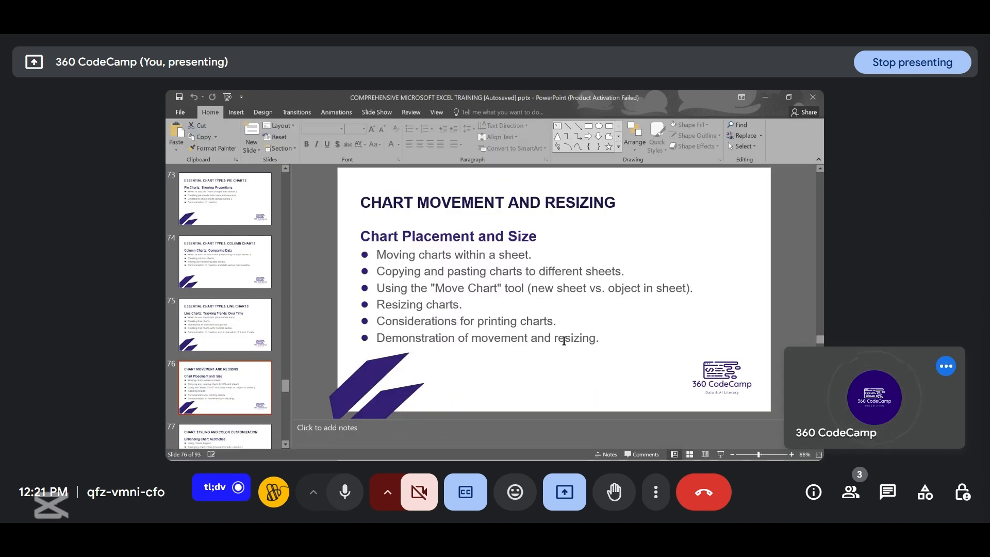
{"action": "scroll", "coordinate": [564, 341], "scroll_direction": "down", "scroll_amount": 1}
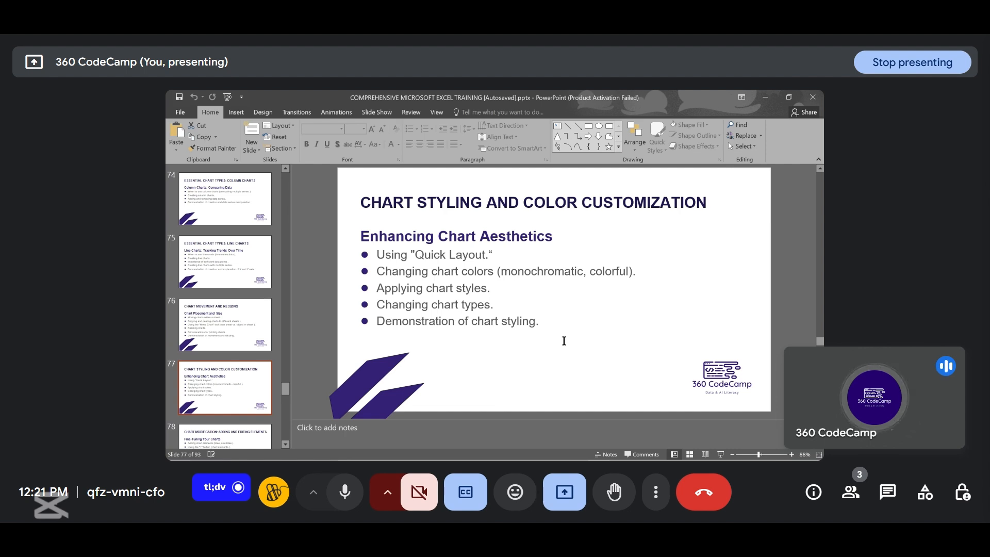
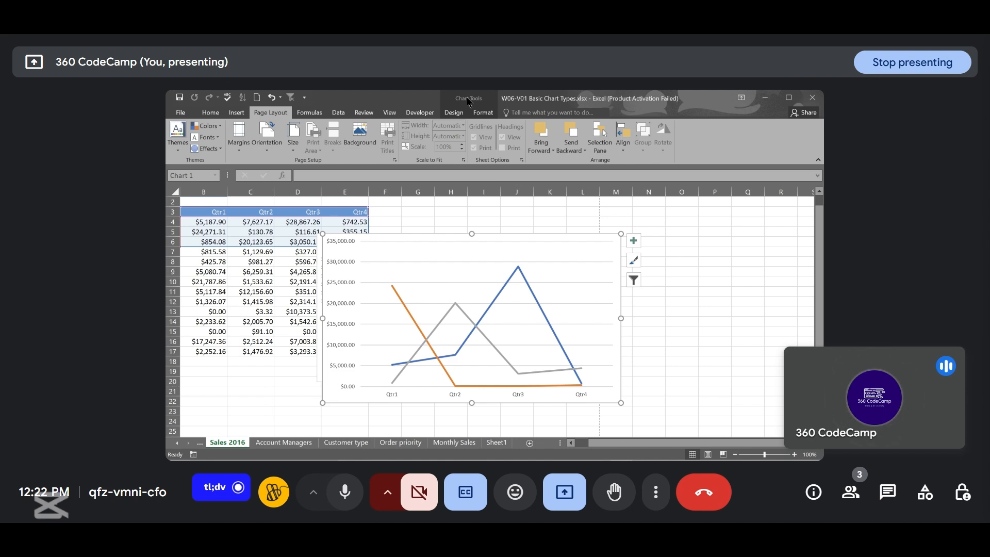
- Apply Quick Layout 4 to the line chart on the Sales 2016 sheet
{"action": "left_click", "coordinate": [450, 112]}
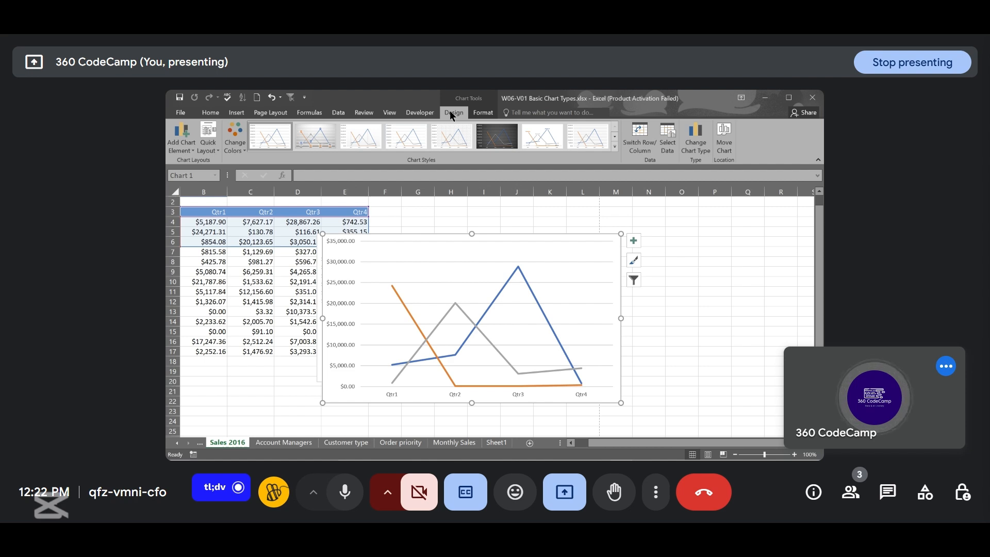
{"action": "left_click", "coordinate": [214, 145]}
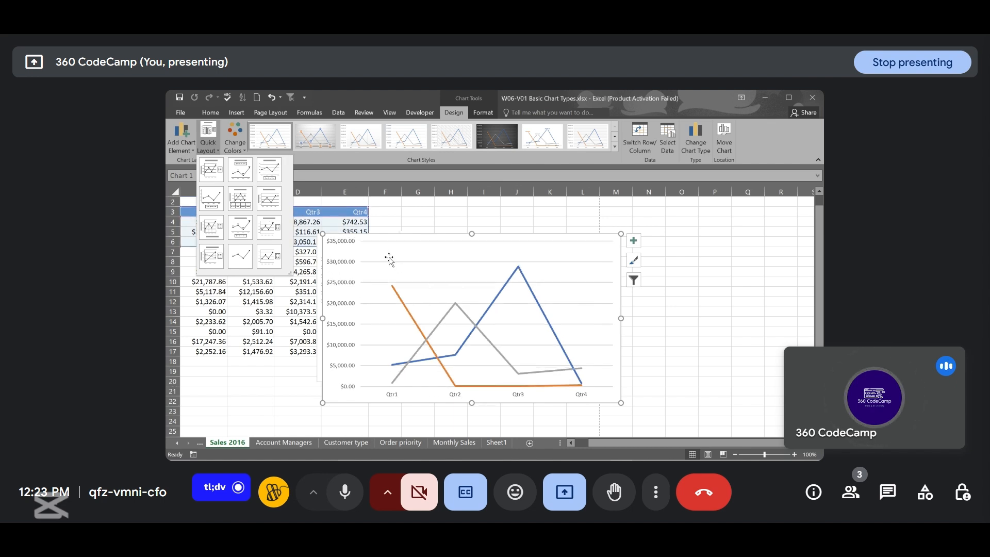
{"action": "left_click", "coordinate": [215, 201]}
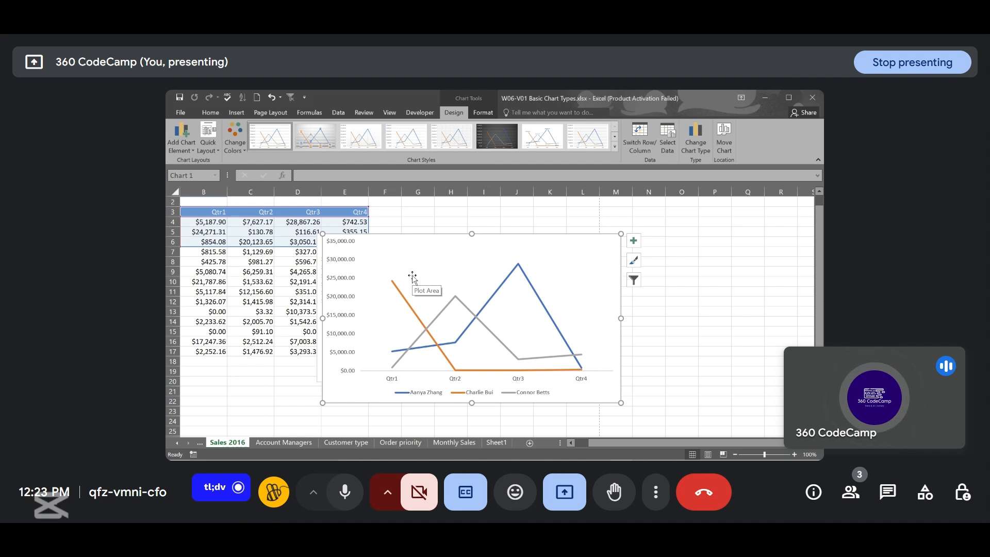
- Recolor the line chart with a colorful palette and apply chart Style 6
{"action": "left_click", "coordinate": [214, 150]}
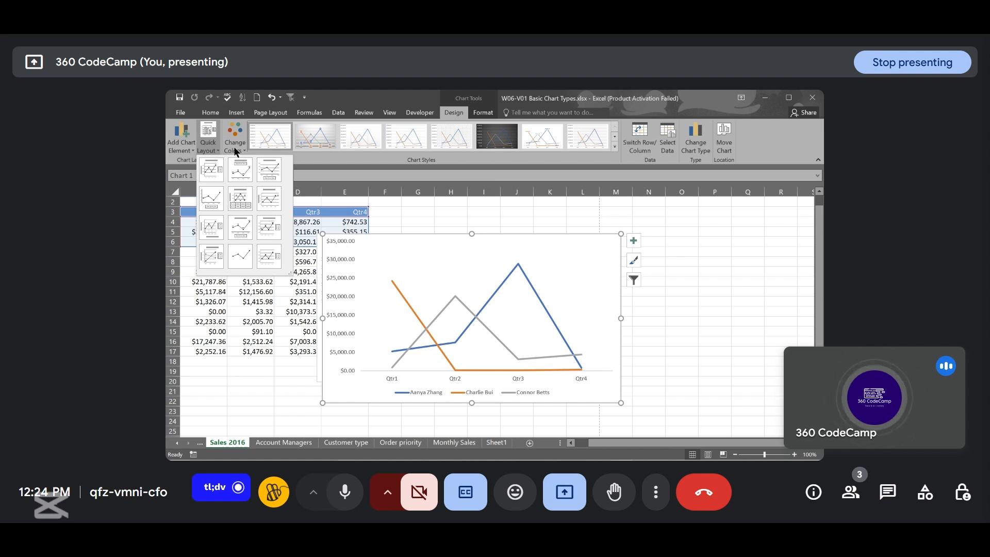
{"action": "left_click", "coordinate": [212, 144]}
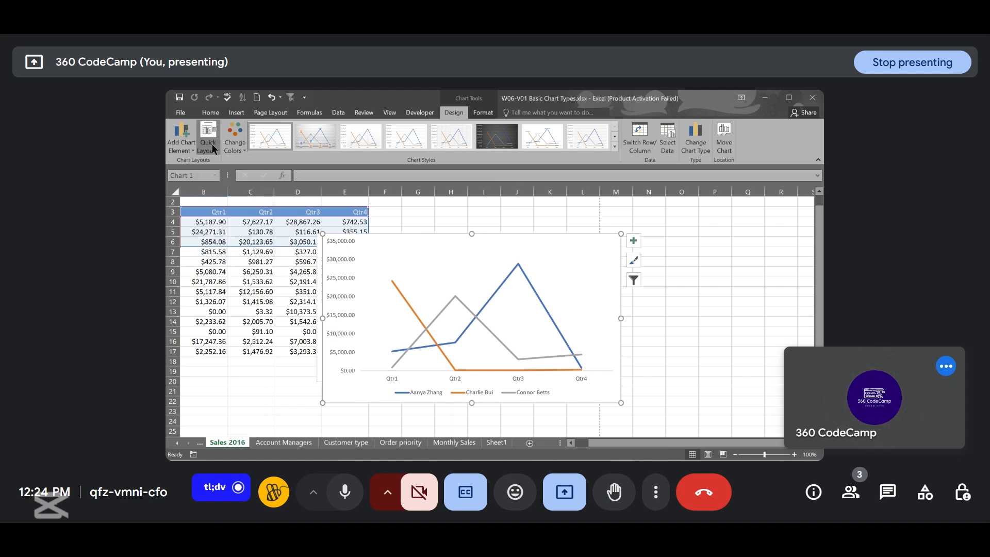
{"action": "left_click", "coordinate": [241, 149]}
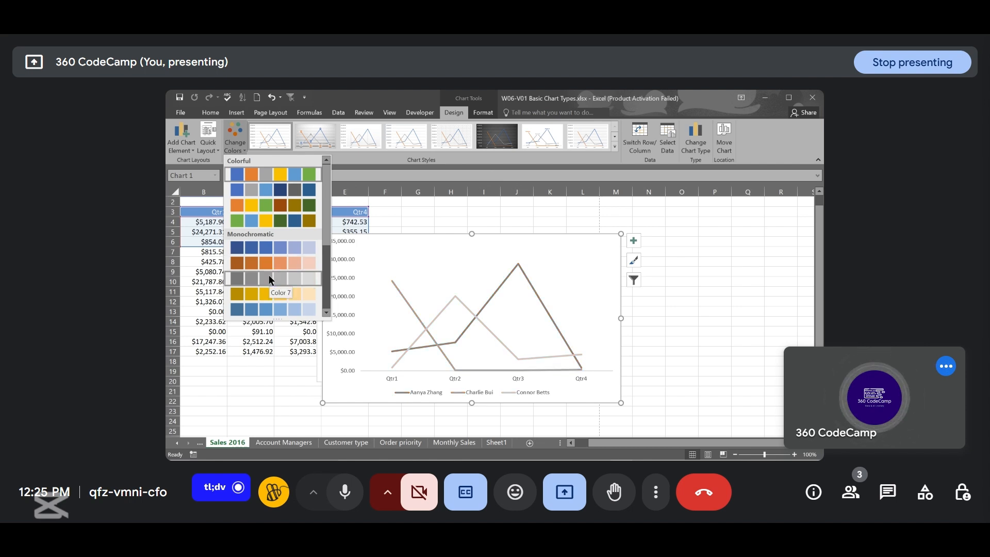
{"action": "left_click", "coordinate": [284, 223]}
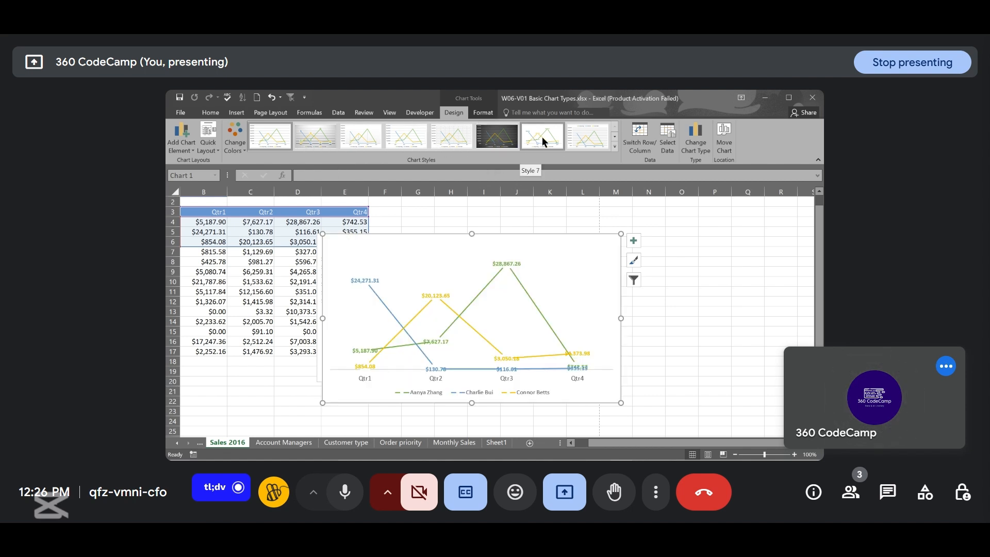
{"action": "left_click", "coordinate": [499, 145]}
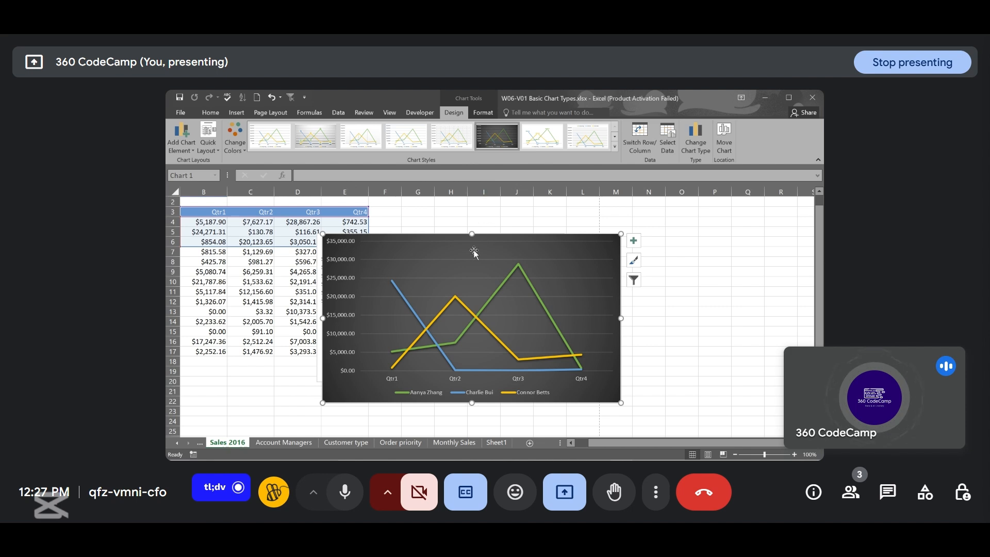
- On the Monthly Sales sheet, preview Column and Bar types for the Total sales chart without applying them
{"action": "left_click", "coordinate": [456, 444]}
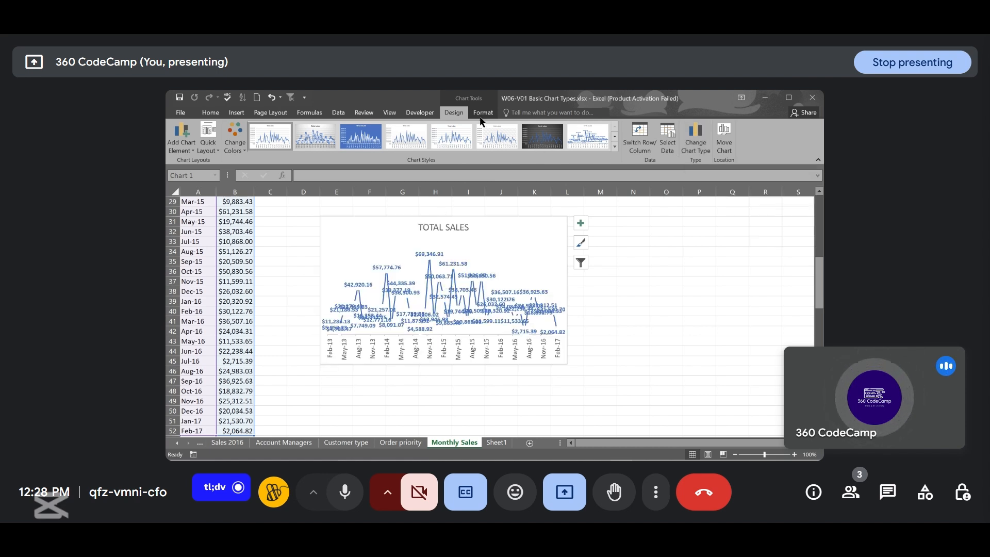
{"action": "left_click", "coordinate": [700, 147]}
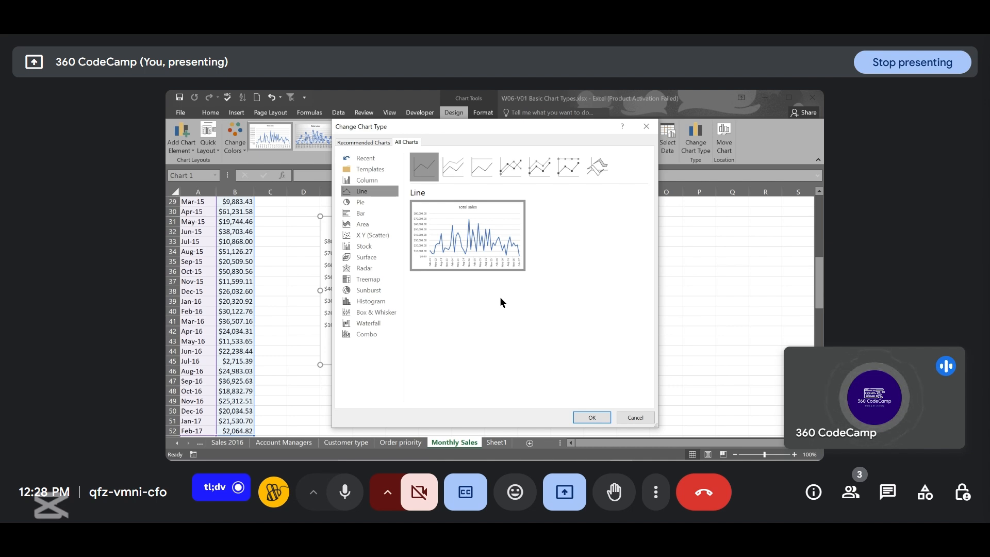
{"action": "mouse_move", "coordinate": [481, 257]}
{"action": "mouse_move", "coordinate": [512, 240]}
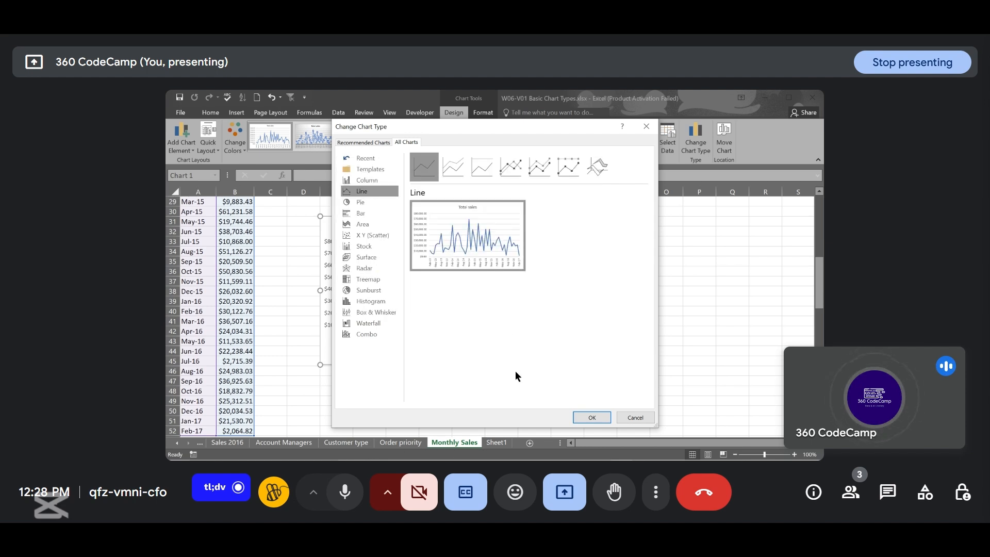
{"action": "left_click", "coordinate": [368, 181]}
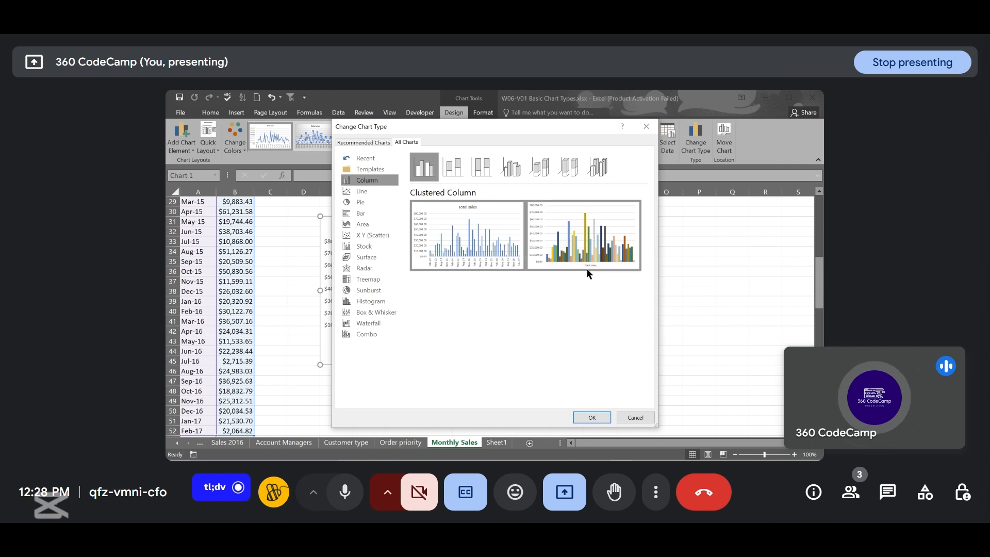
{"action": "mouse_move", "coordinate": [590, 264]}
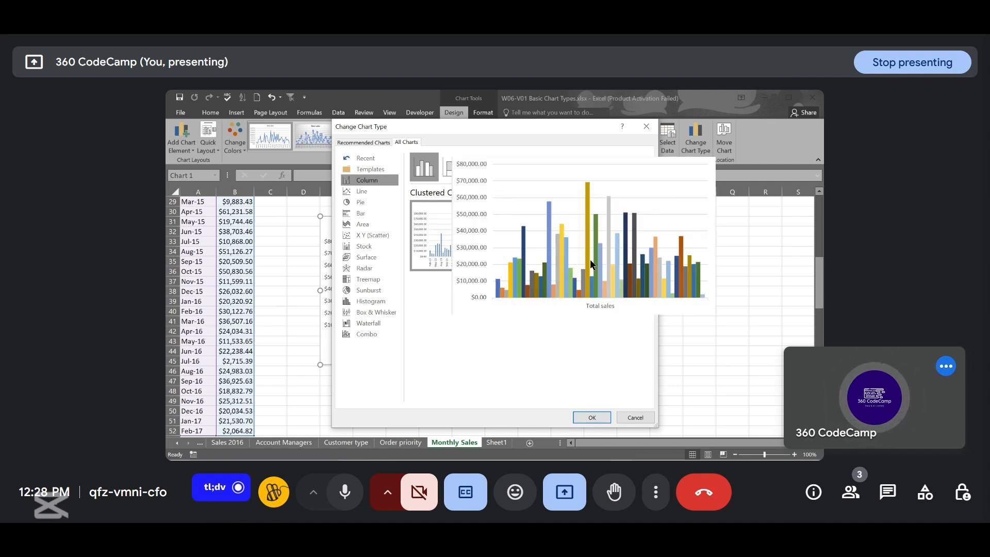
{"action": "left_click", "coordinate": [364, 213]}
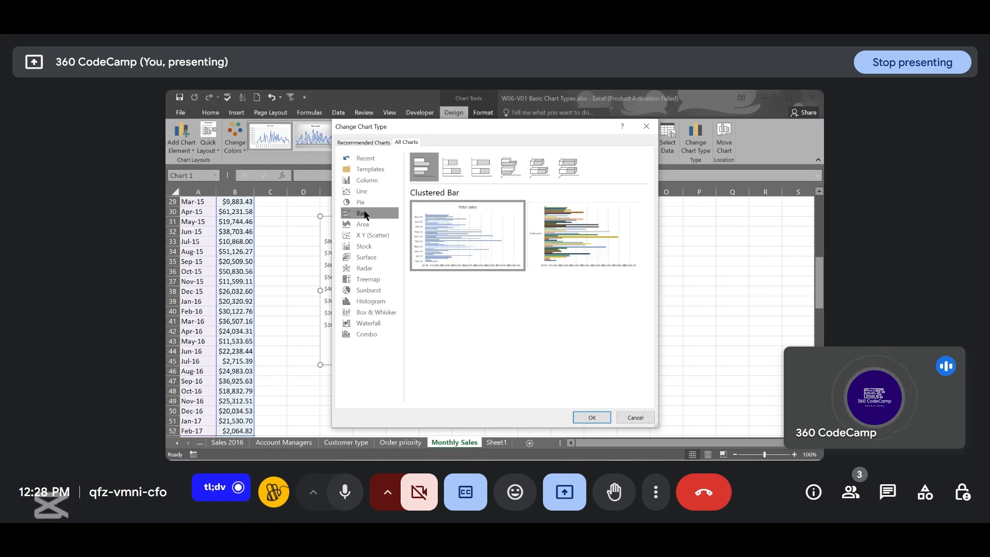
{"action": "left_click", "coordinate": [642, 416]}
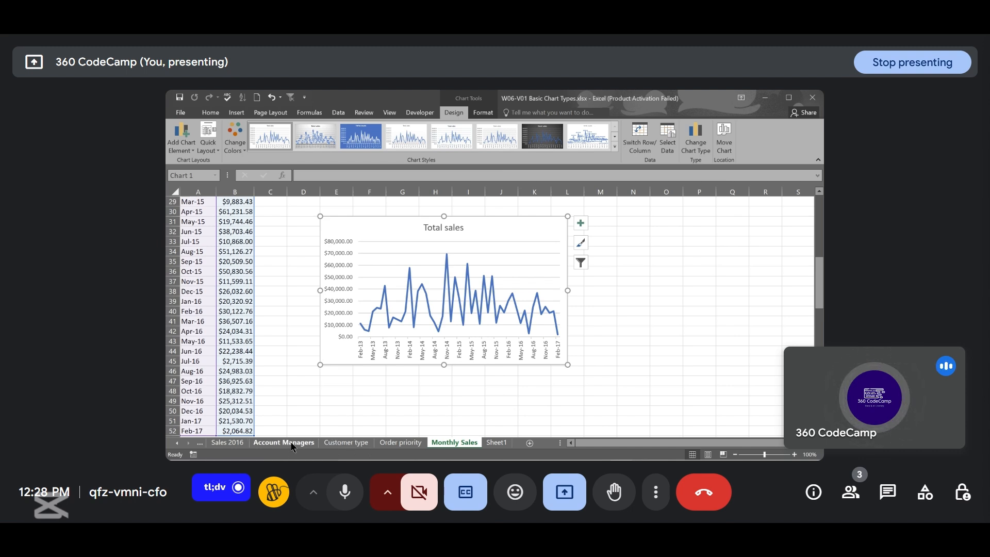
- Change the Sales 2016 line chart into a Clustered Column chart grouped by account manager
{"action": "left_click", "coordinate": [236, 442]}
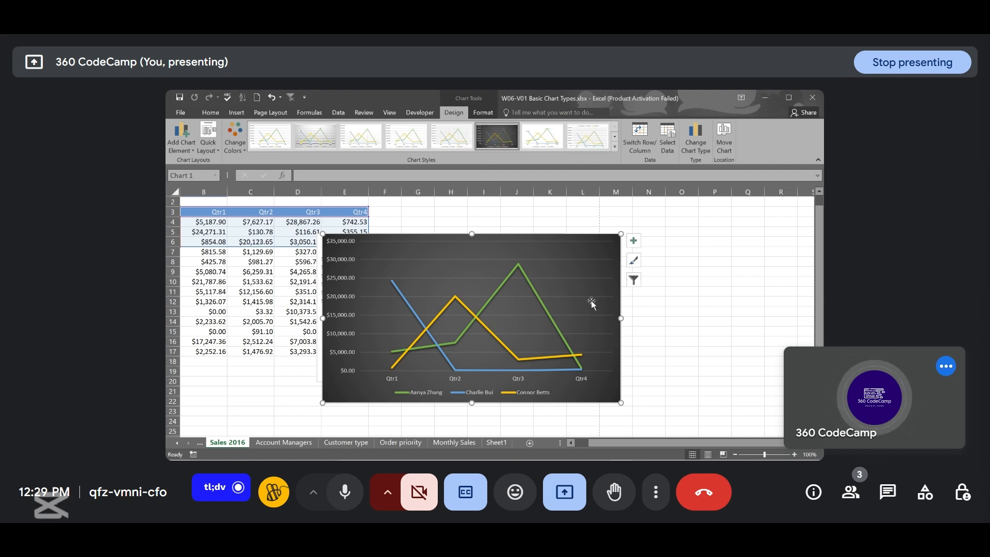
{"action": "left_click", "coordinate": [697, 148]}
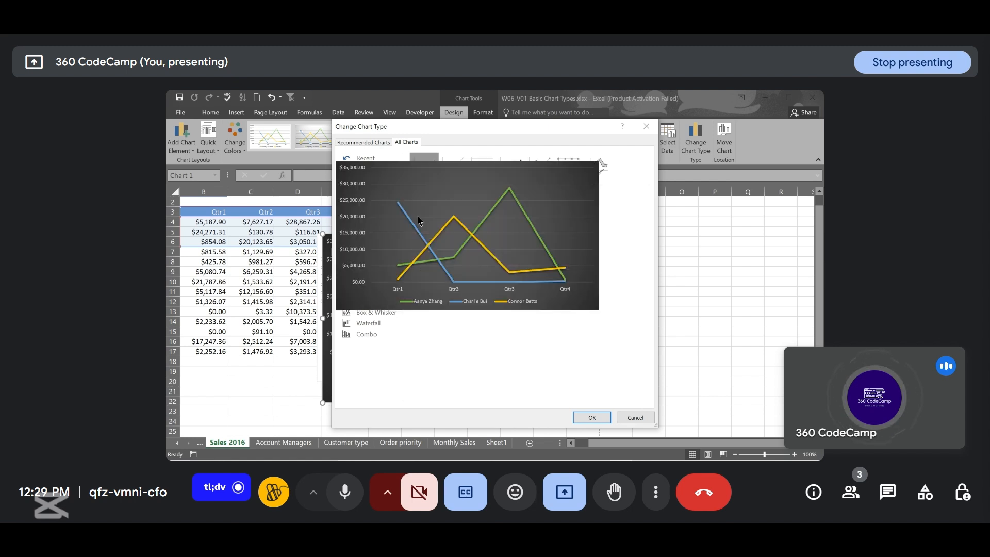
{"action": "left_click", "coordinate": [371, 181]}
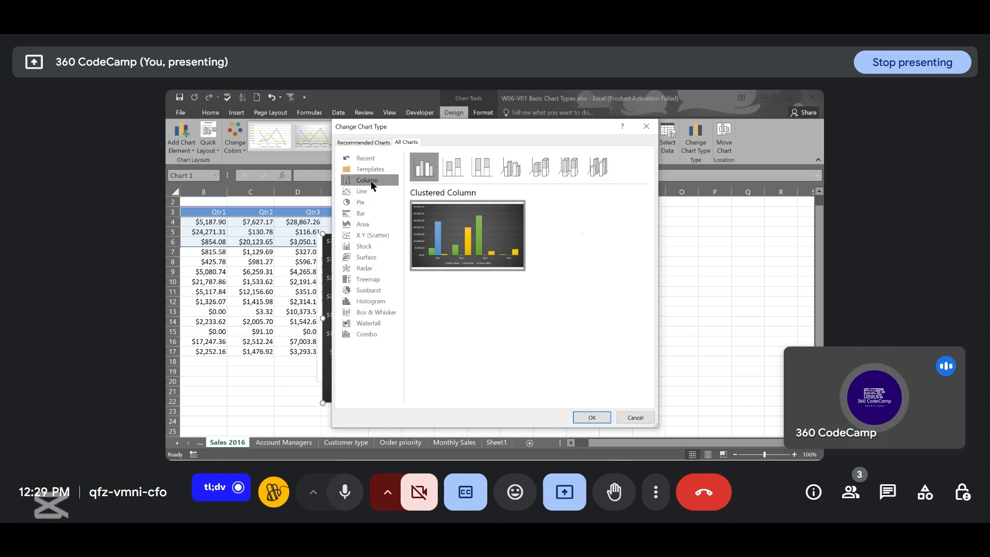
{"action": "mouse_move", "coordinate": [505, 236]}
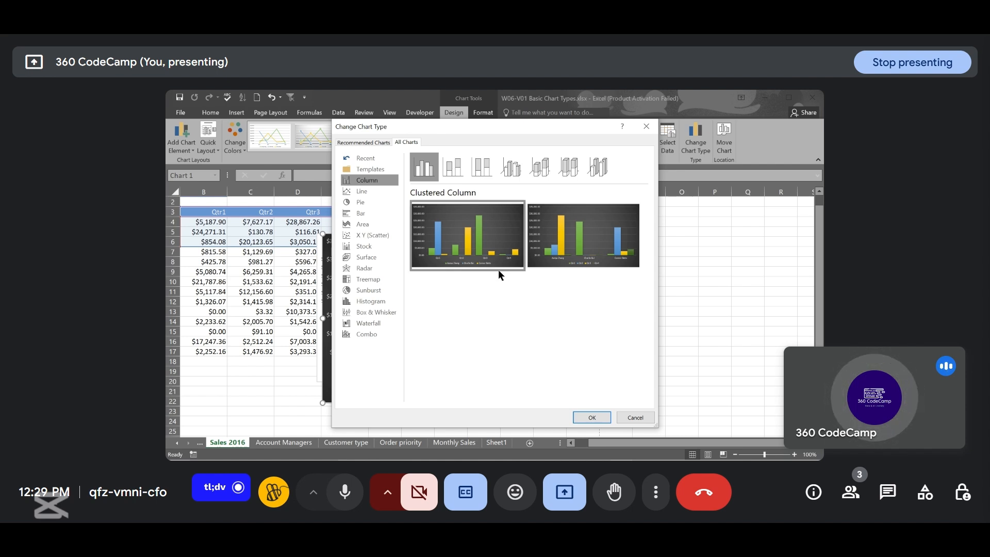
{"action": "mouse_move", "coordinate": [453, 242]}
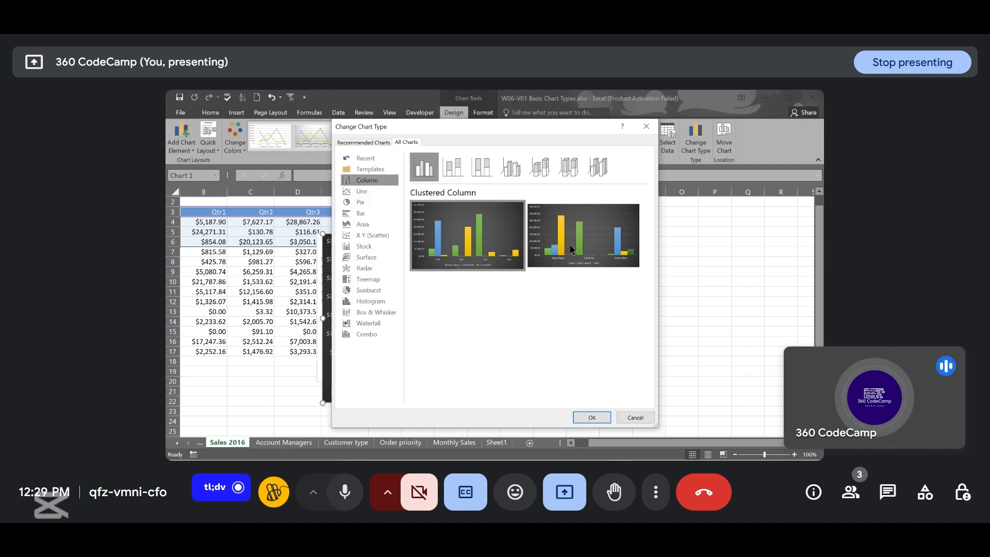
{"action": "mouse_move", "coordinate": [596, 253]}
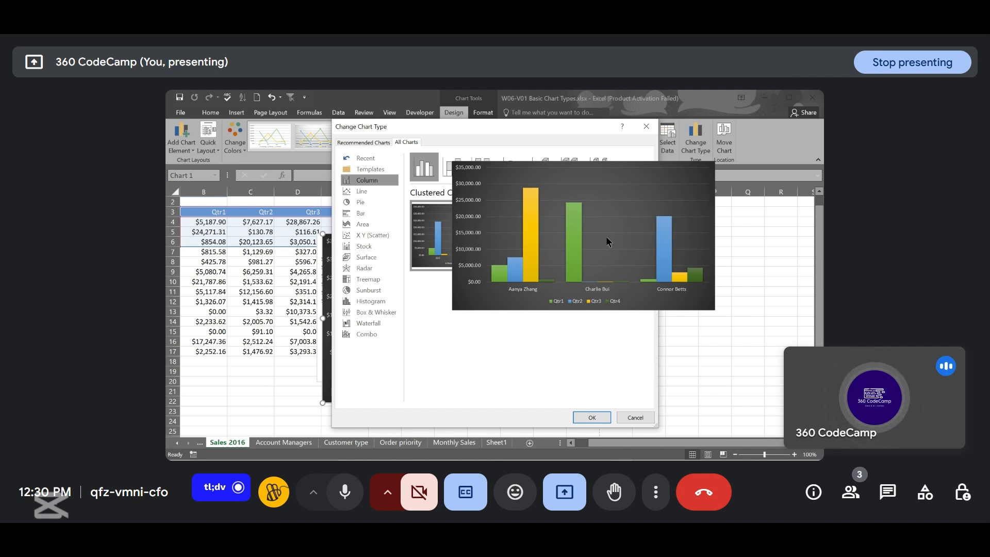
{"action": "left_click", "coordinate": [607, 236]}
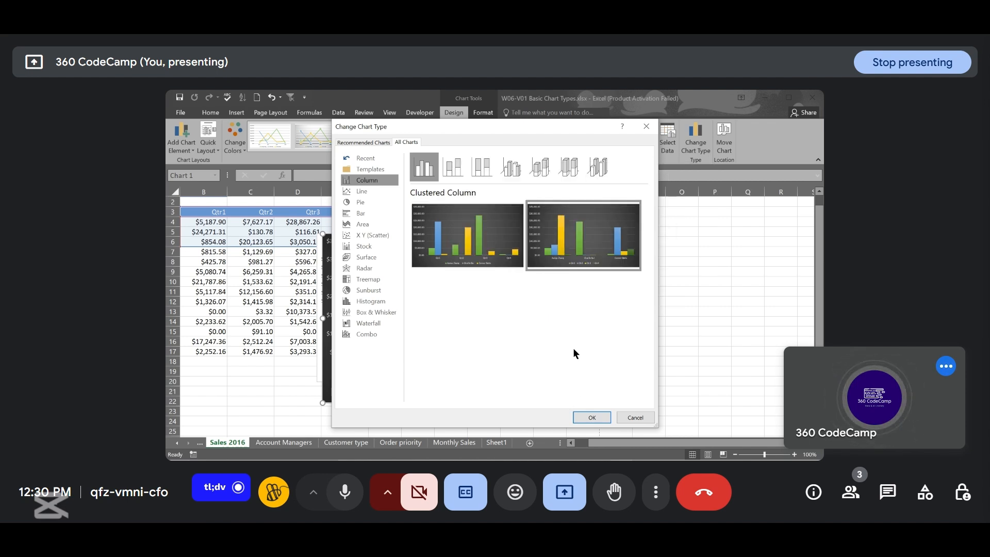
{"action": "left_click", "coordinate": [595, 417]}
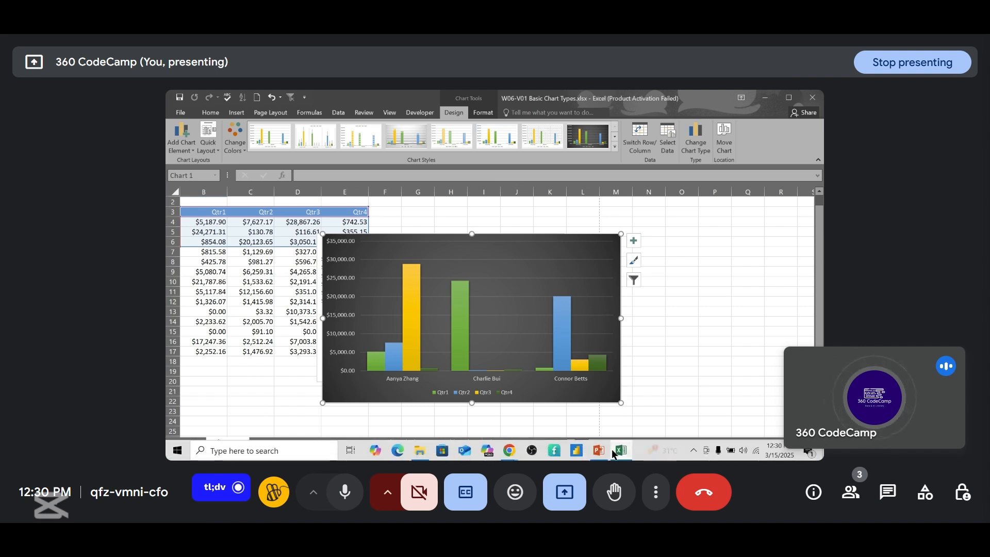
- Switch to PowerPoint and advance to the Chart Modification: Adding and Editing Elements slide
{"action": "left_click", "coordinate": [607, 454]}
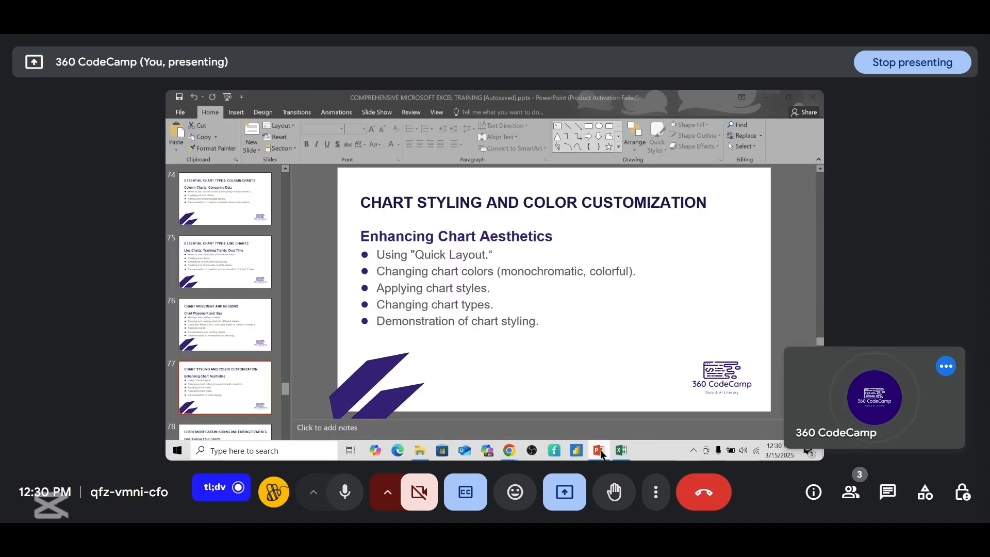
{"action": "scroll", "coordinate": [589, 350], "scroll_direction": "down", "scroll_amount": 1}
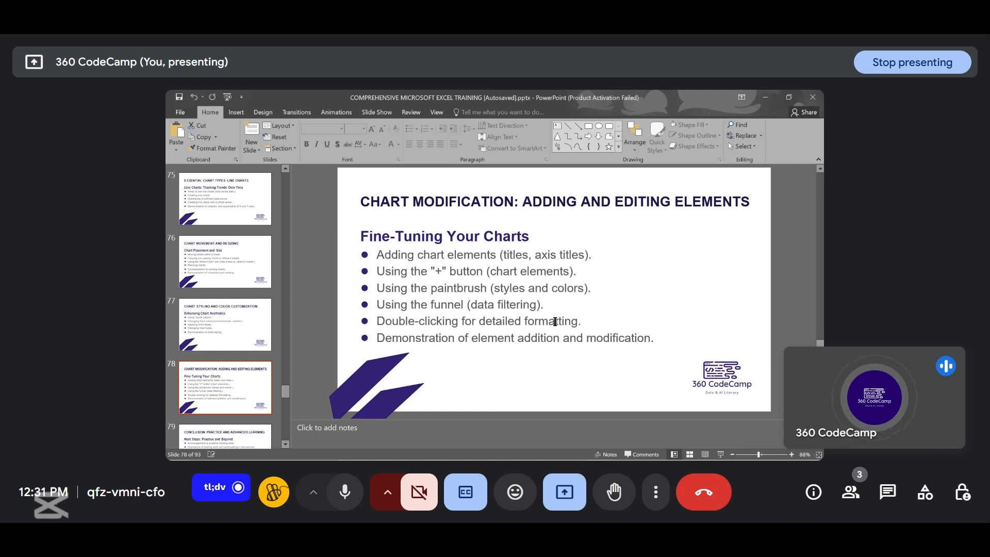
- Return to Excel and move the dark column chart to the right, around column N
{"action": "mouse_move", "coordinate": [565, 458]}
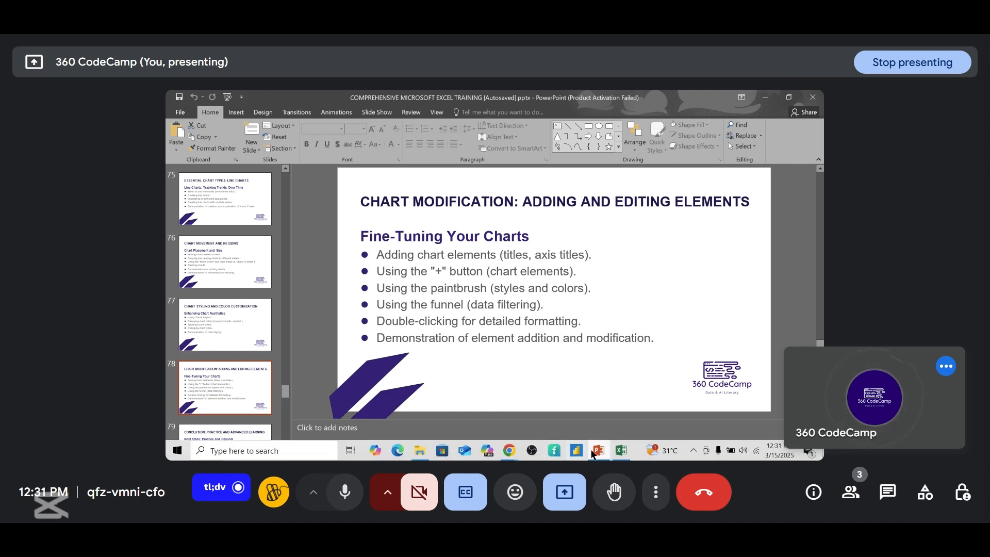
{"action": "left_click", "coordinate": [620, 451]}
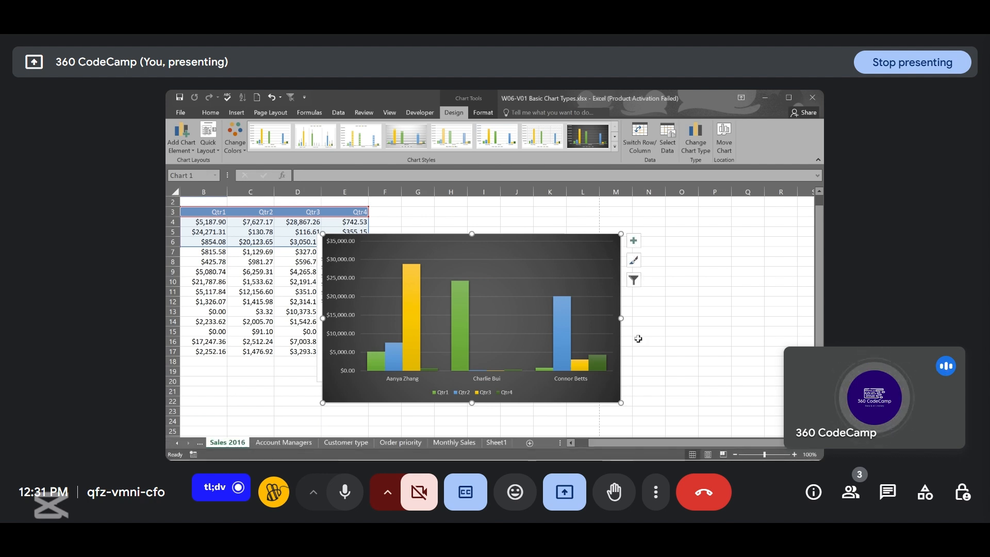
{"action": "left_click", "coordinate": [544, 256]}
{"action": "left_click", "coordinate": [655, 290]}
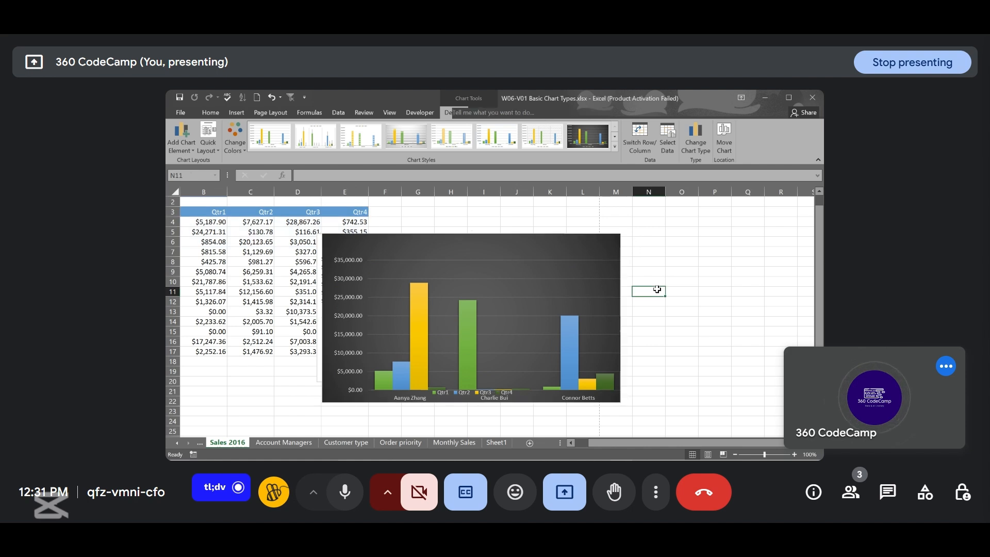
{"action": "left_click", "coordinate": [625, 253]}
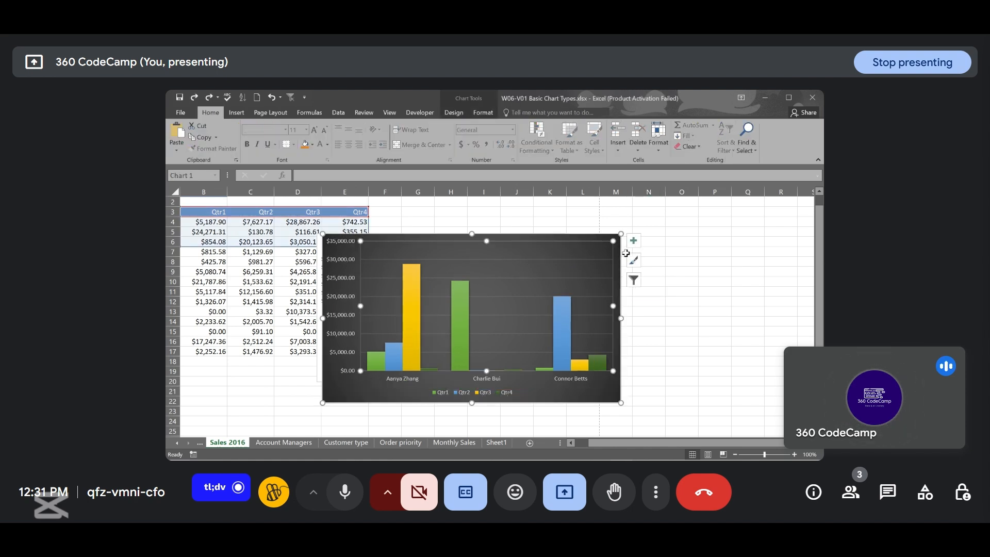
{"action": "left_click", "coordinate": [672, 273]}
{"action": "left_click", "coordinate": [618, 249]}
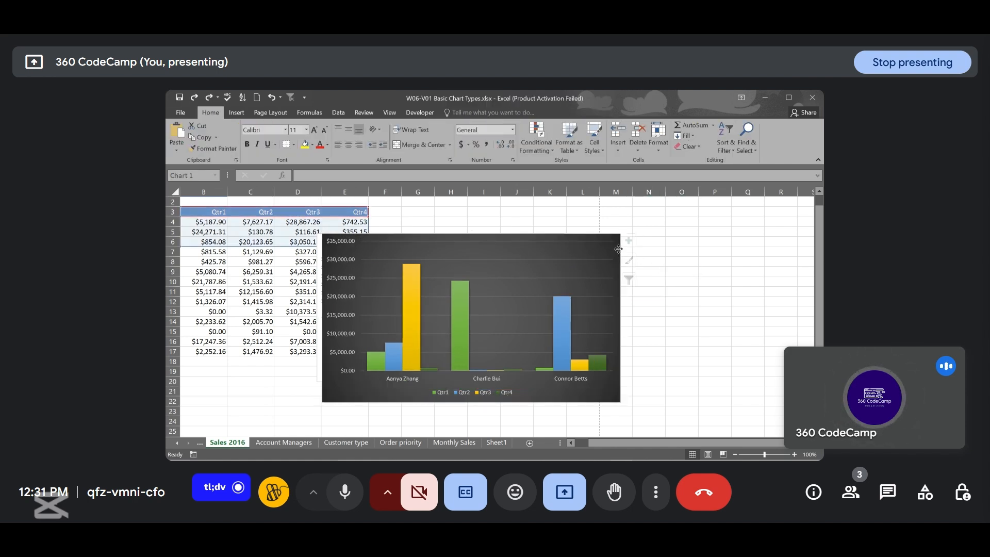
{"action": "left_click_drag", "start_coordinate": [619, 249], "coordinate": [719, 257]}
{"action": "scroll", "coordinate": [525, 287], "scroll_direction": "left", "scroll_amount": 6}
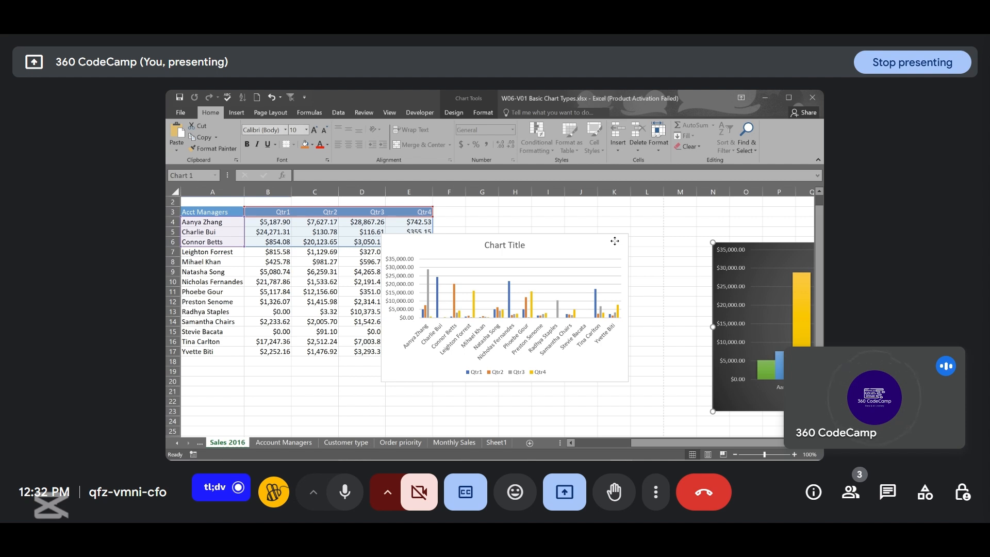
{"action": "left_click_drag", "start_coordinate": [615, 240], "coordinate": [660, 394]}
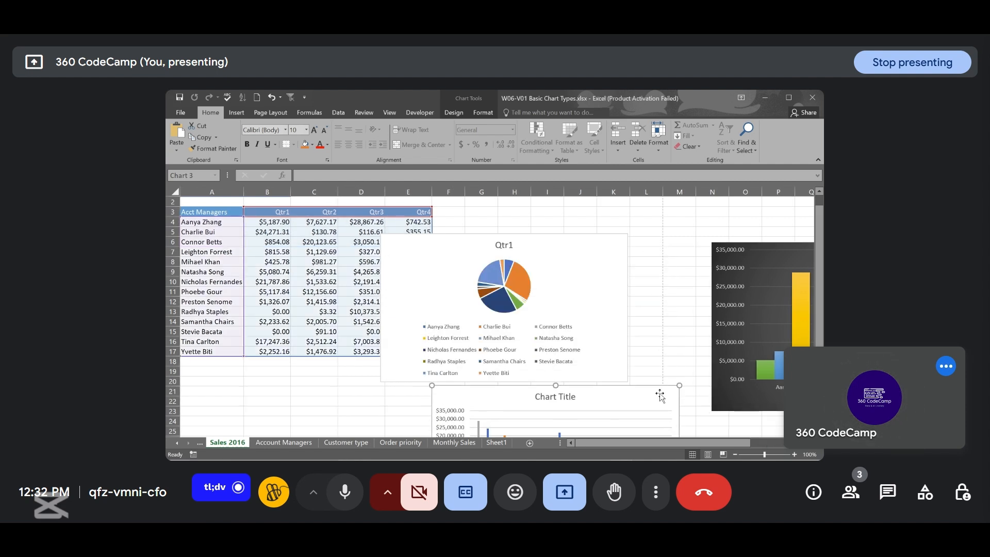
{"action": "left_click", "coordinate": [589, 253]}
{"action": "left_click_drag", "start_coordinate": [589, 253], "coordinate": [620, 459]}
{"action": "left_click_drag", "start_coordinate": [587, 264], "coordinate": [595, 386]}
{"action": "scroll", "coordinate": [661, 214], "scroll_direction": "up", "scroll_amount": 1}
{"action": "scroll", "coordinate": [660, 213], "scroll_direction": "up", "scroll_amount": 2}
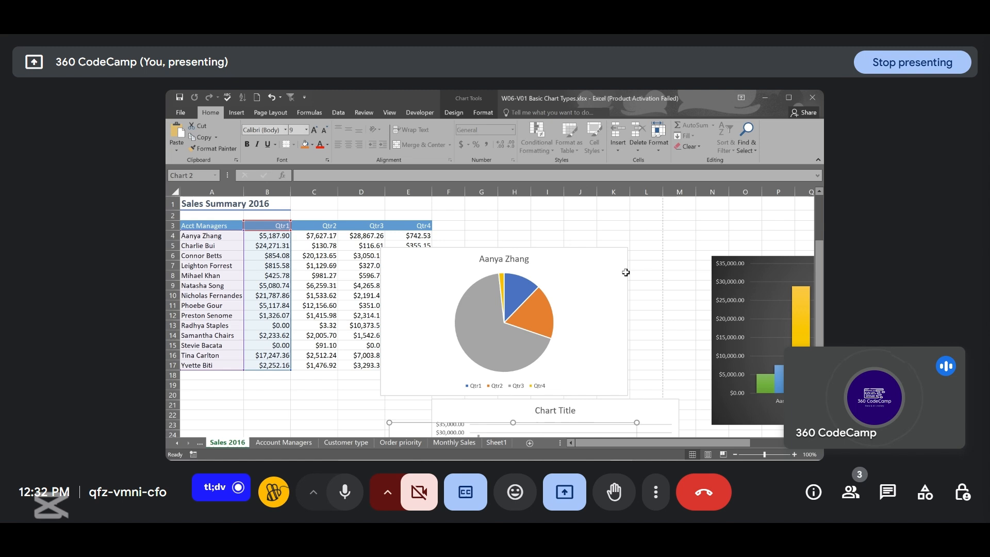
{"action": "left_click", "coordinate": [607, 291]}
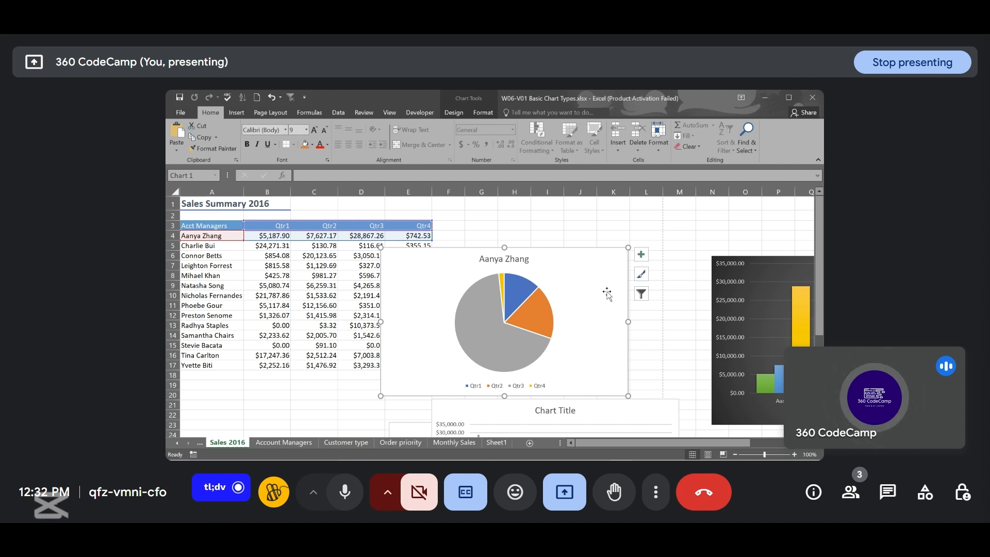
{"action": "left_click", "coordinate": [450, 112]}
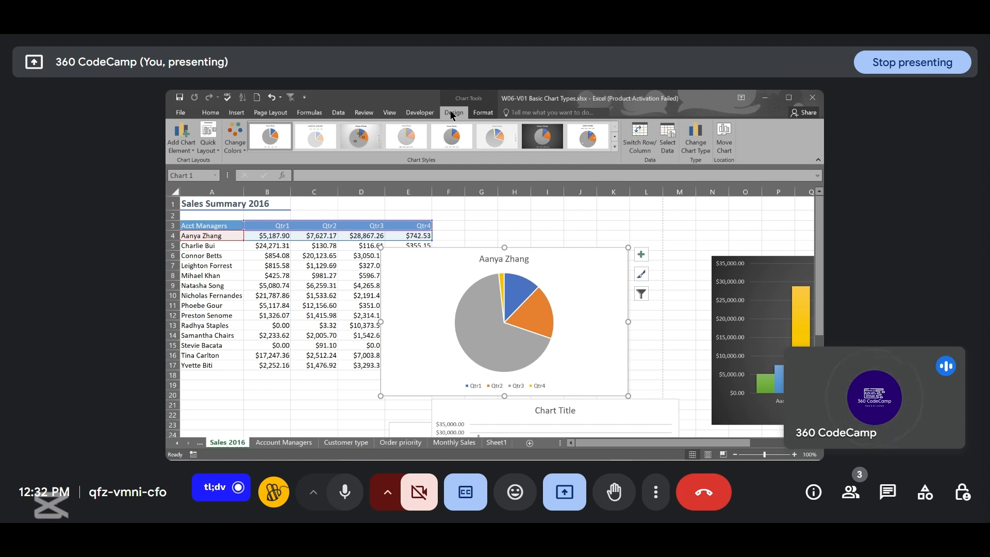
{"action": "left_click", "coordinate": [190, 150]}
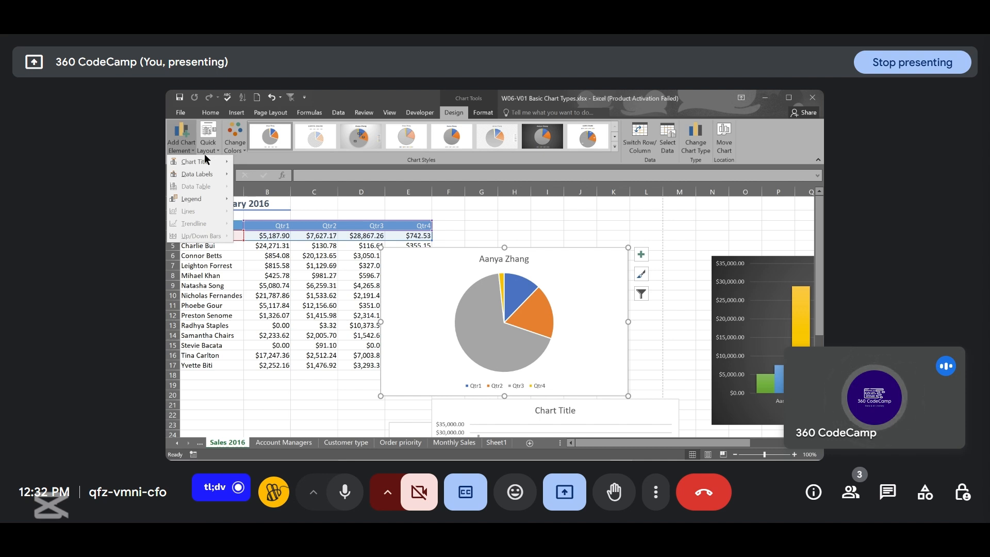
{"action": "mouse_move", "coordinate": [209, 162]}
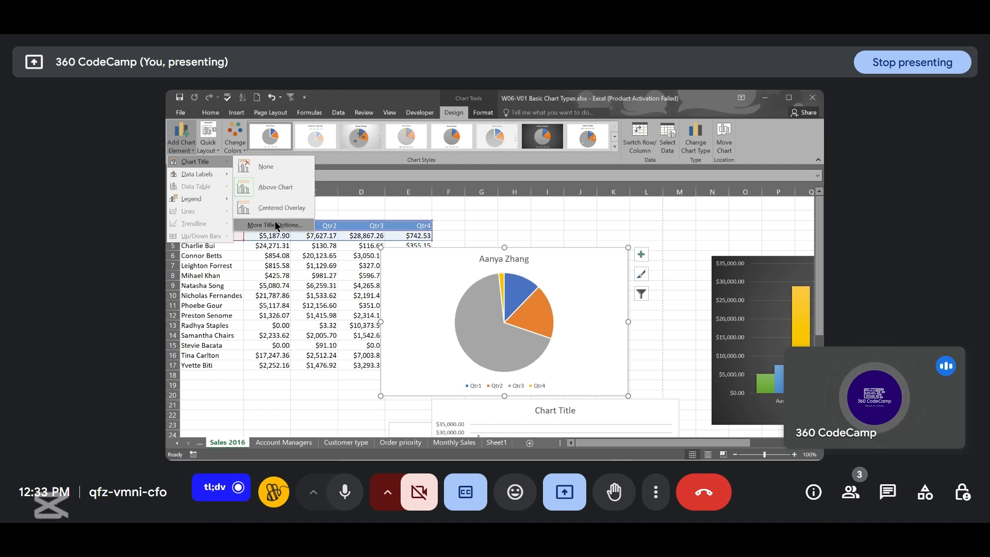
{"action": "left_click", "coordinate": [272, 171]}
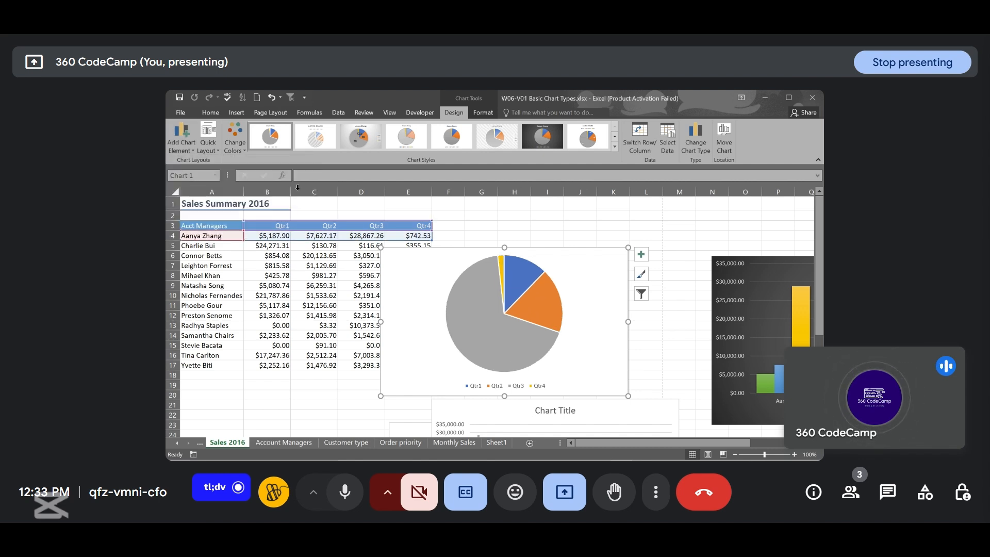
{"action": "left_click", "coordinate": [190, 149]}
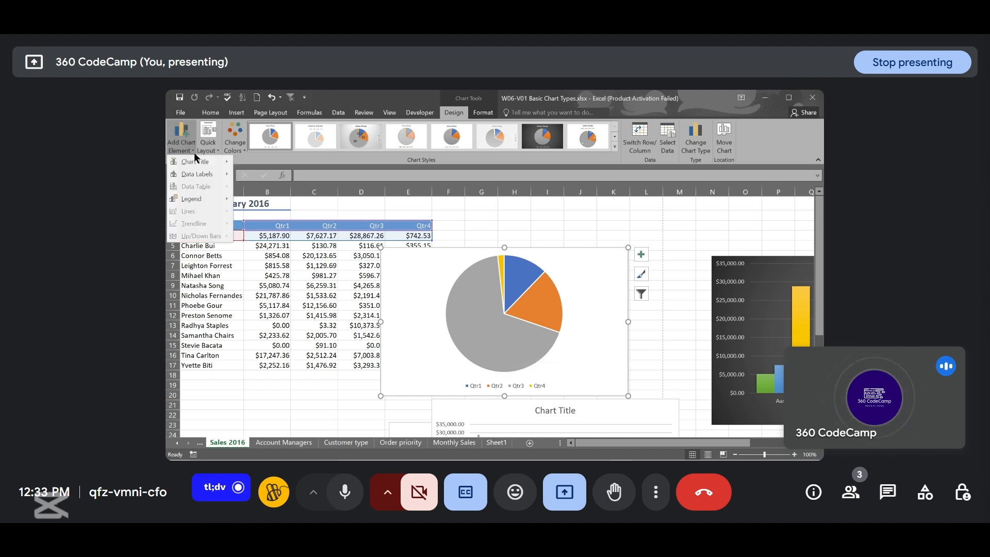
{"action": "mouse_move", "coordinate": [207, 161]}
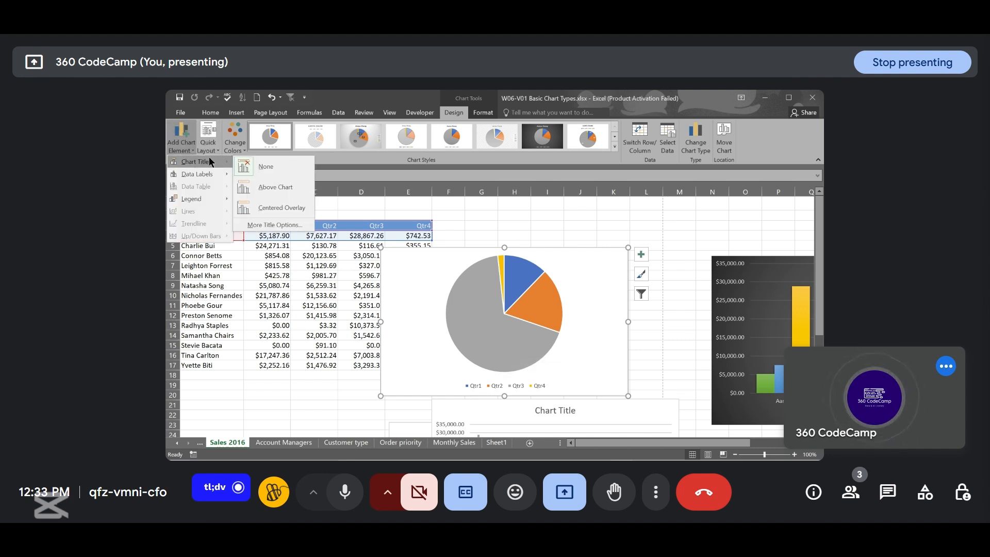
{"action": "left_click", "coordinate": [263, 188]}
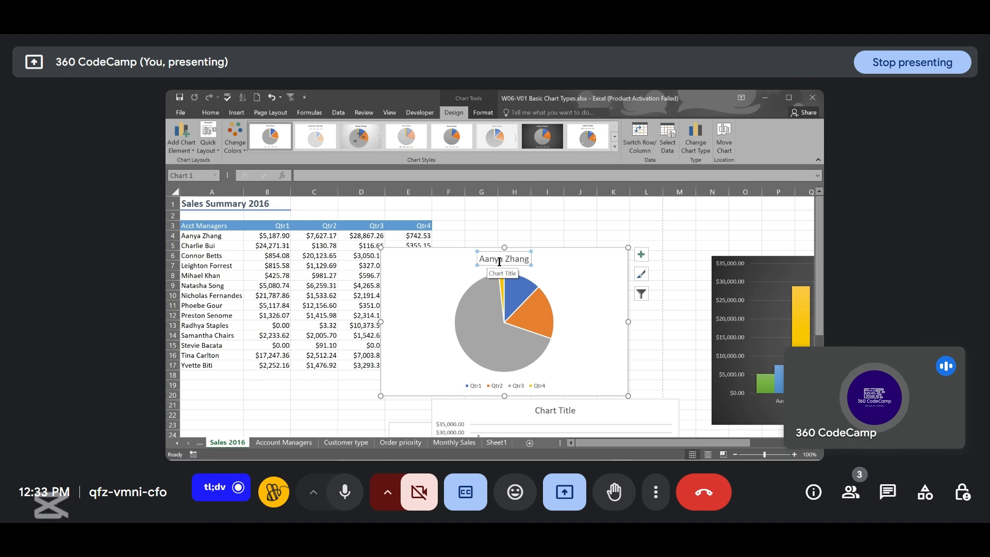
{"action": "left_click", "coordinate": [529, 259]}
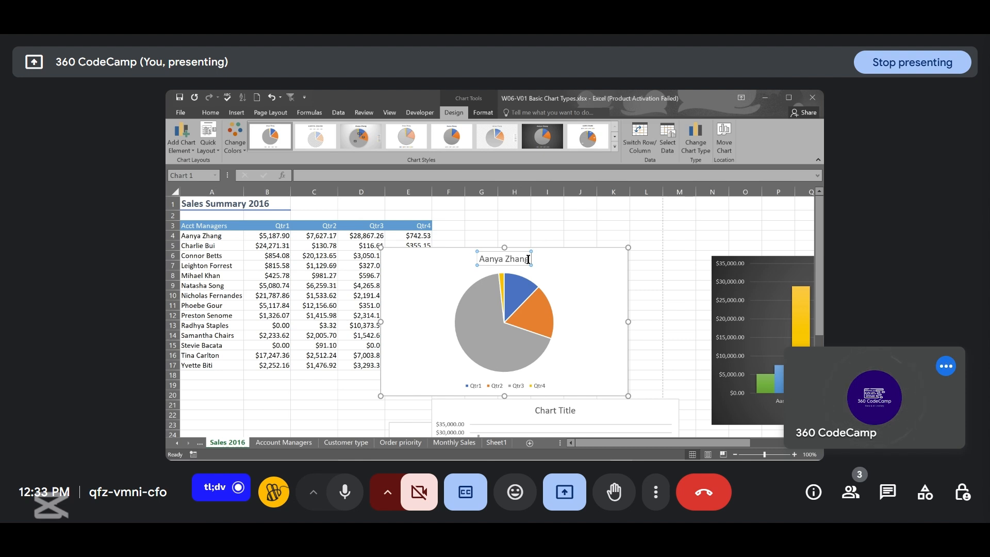
{"action": "type", "text": "2016"}
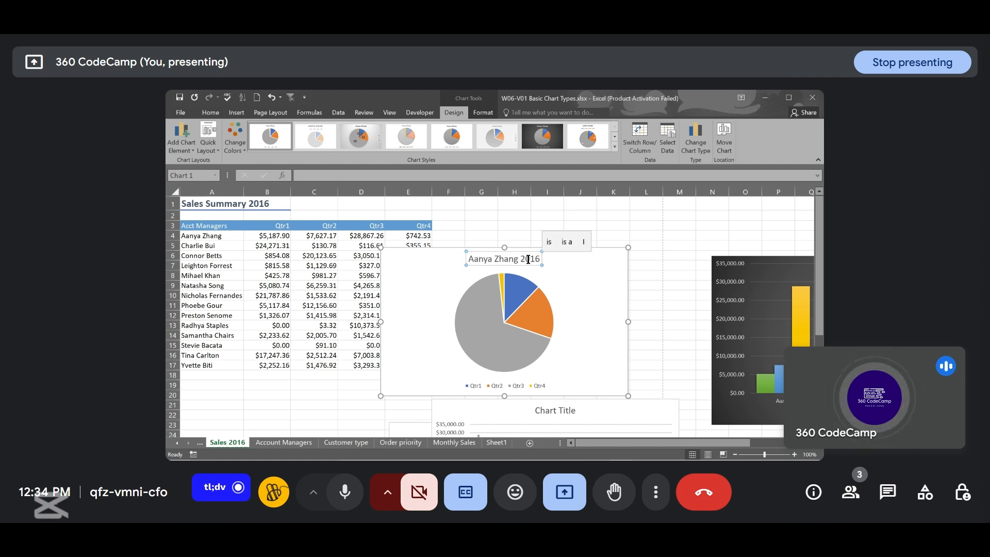
{"action": "type", "text": "Sale"}
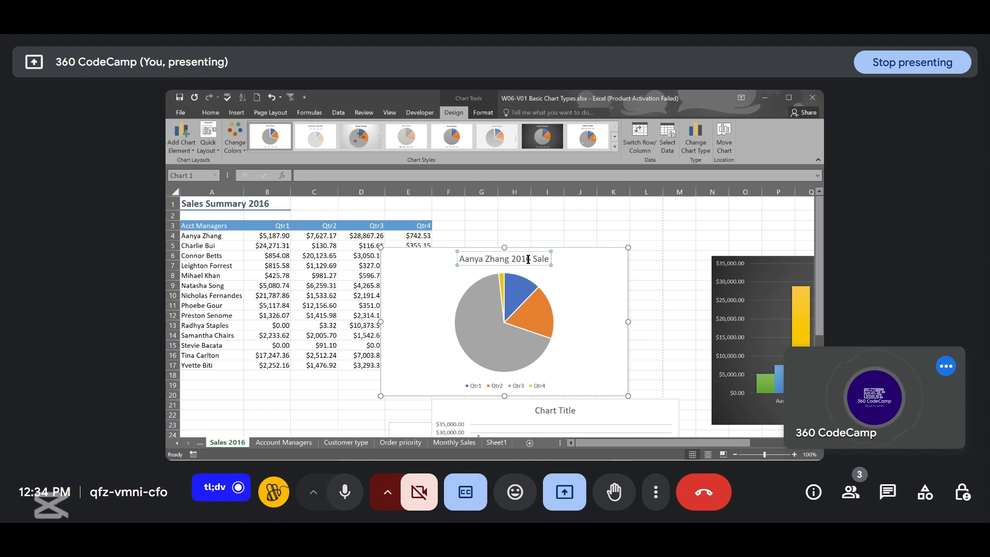
{"action": "type", "text": " Summary"}
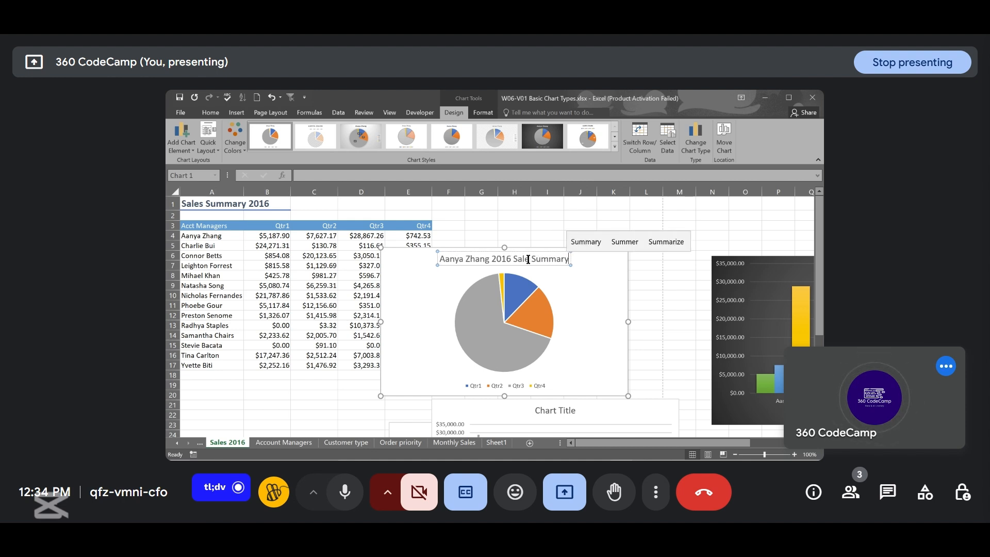
{"action": "key", "text": "Escape"}
{"action": "key", "text": "Escape"}
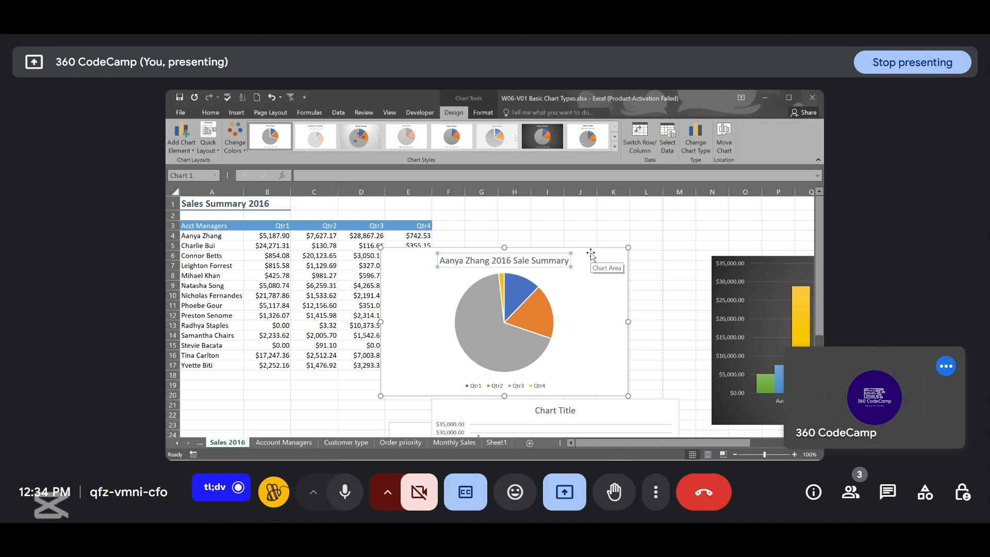
{"action": "left_click", "coordinate": [633, 231]}
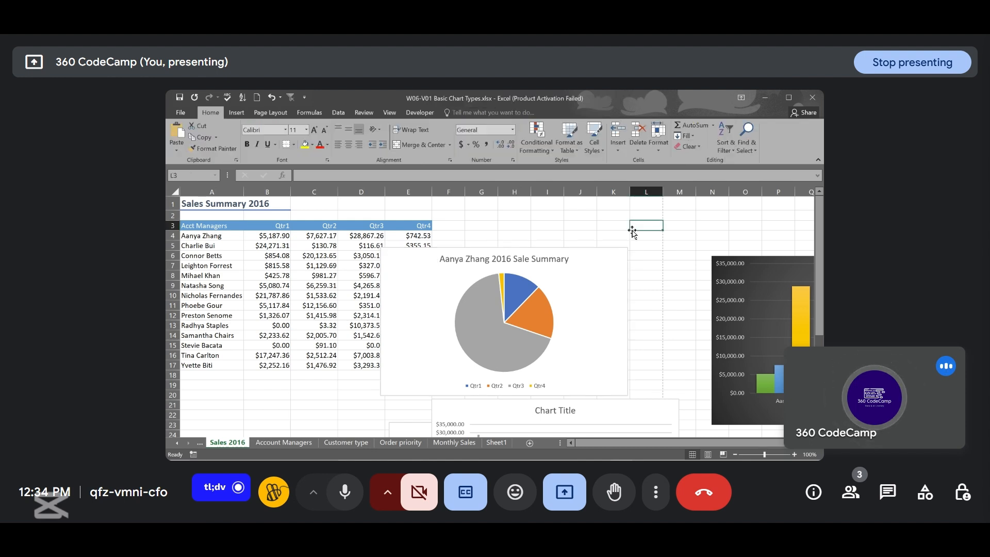
- Move the dark column chart left so it sits directly beside the pie chart
{"action": "left_click", "coordinate": [614, 258]}
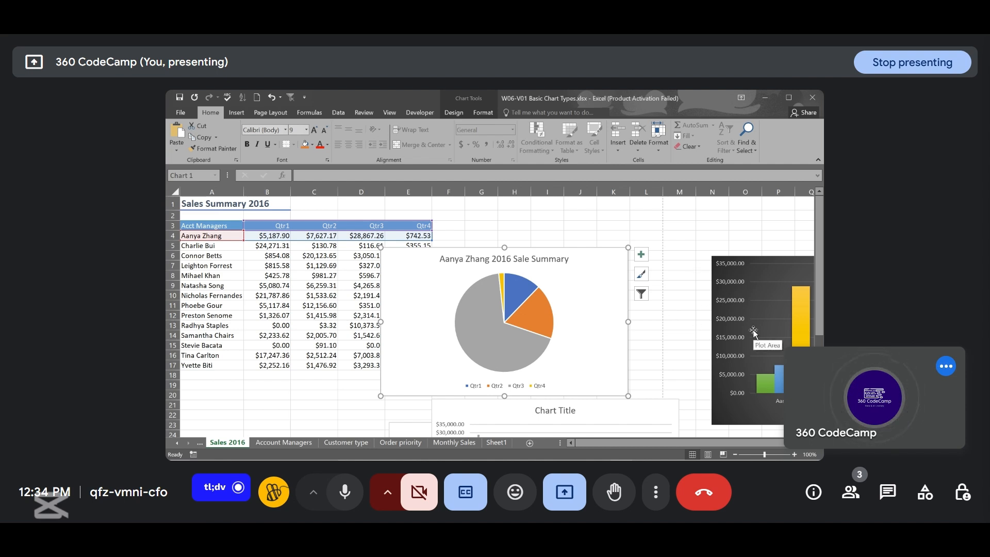
{"action": "scroll", "coordinate": [753, 332], "scroll_direction": "right", "scroll_amount": 2}
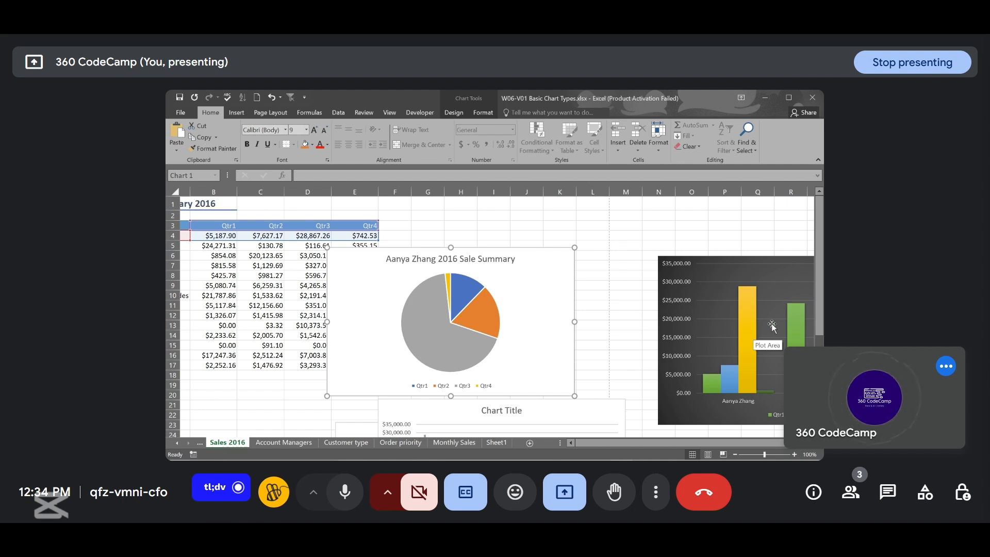
{"action": "scroll", "coordinate": [750, 314], "scroll_direction": "right", "scroll_amount": 3}
{"action": "scroll", "coordinate": [746, 298], "scroll_direction": "right", "scroll_amount": 1}
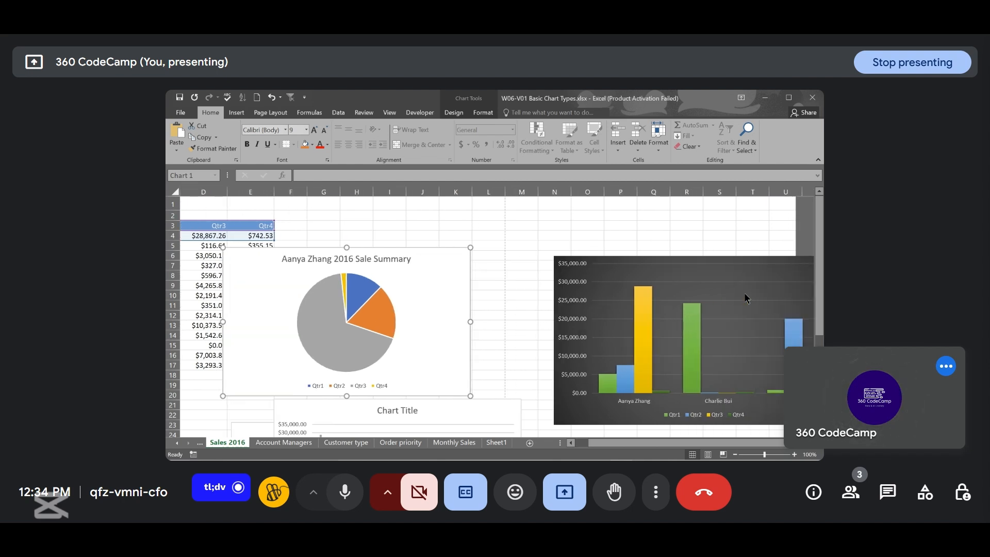
{"action": "left_click", "coordinate": [722, 279]}
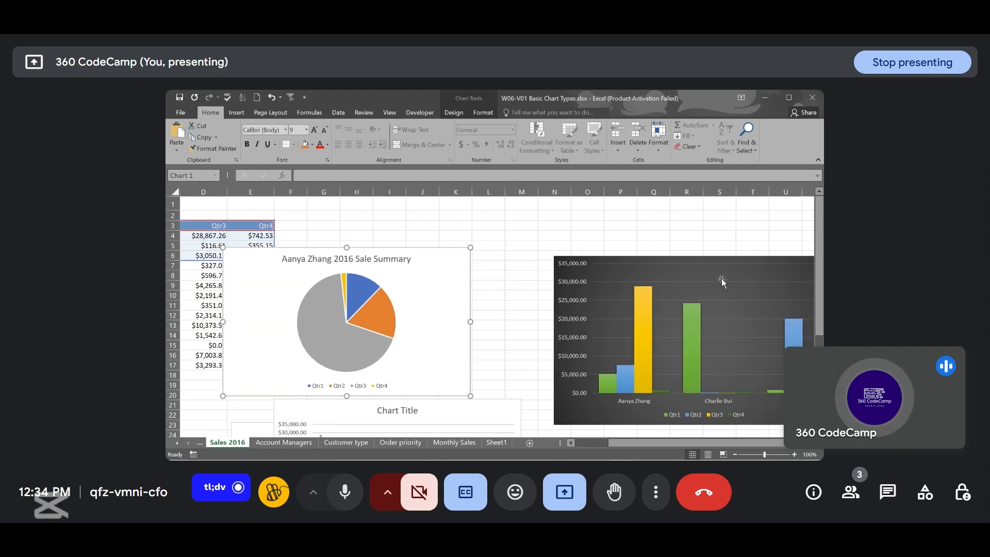
{"action": "left_click", "coordinate": [539, 295]}
{"action": "left_click", "coordinate": [603, 261]}
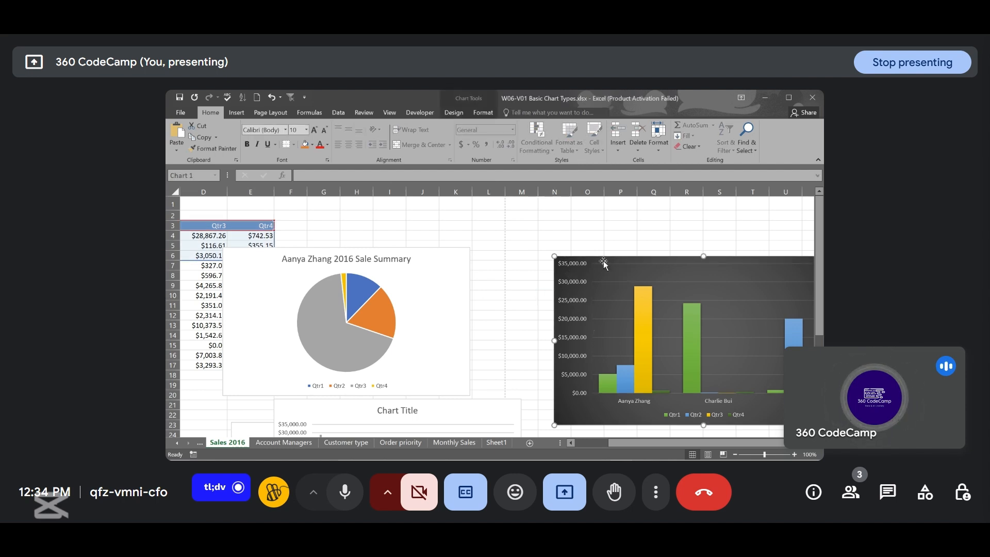
{"action": "left_click_drag", "start_coordinate": [603, 261], "coordinate": [486, 263]}
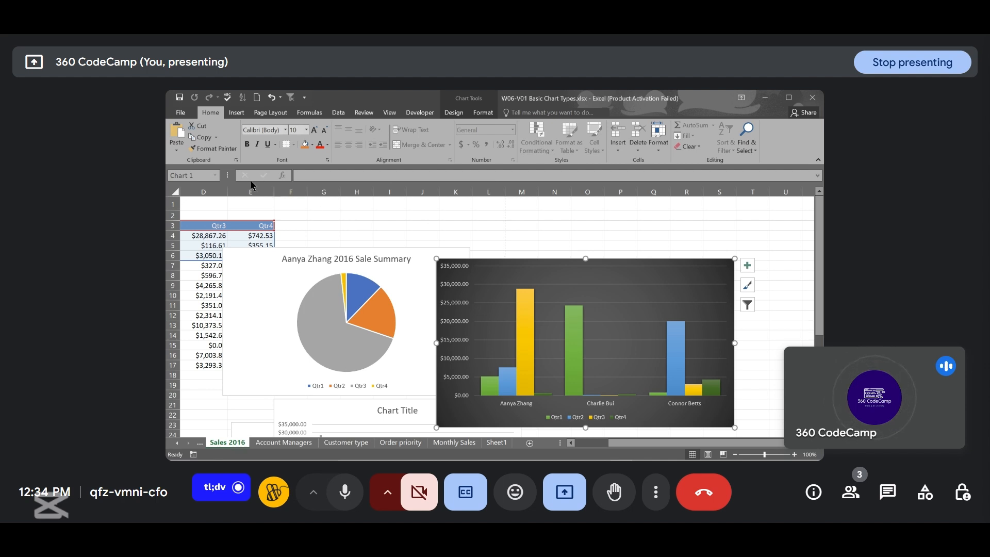
- Add primary horizontal and primary vertical axis titles to the dark column chart
{"action": "left_click", "coordinate": [452, 112]}
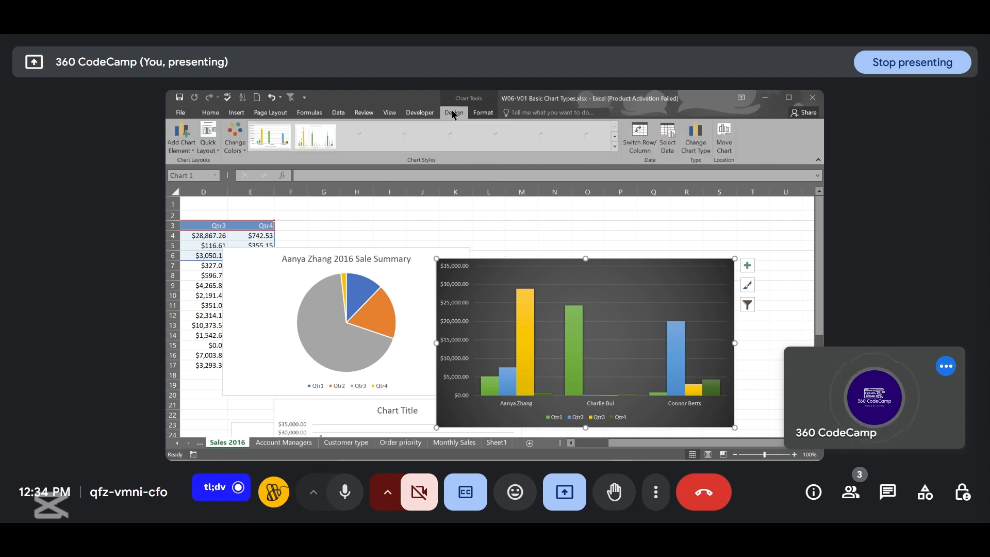
{"action": "left_click", "coordinate": [190, 149]}
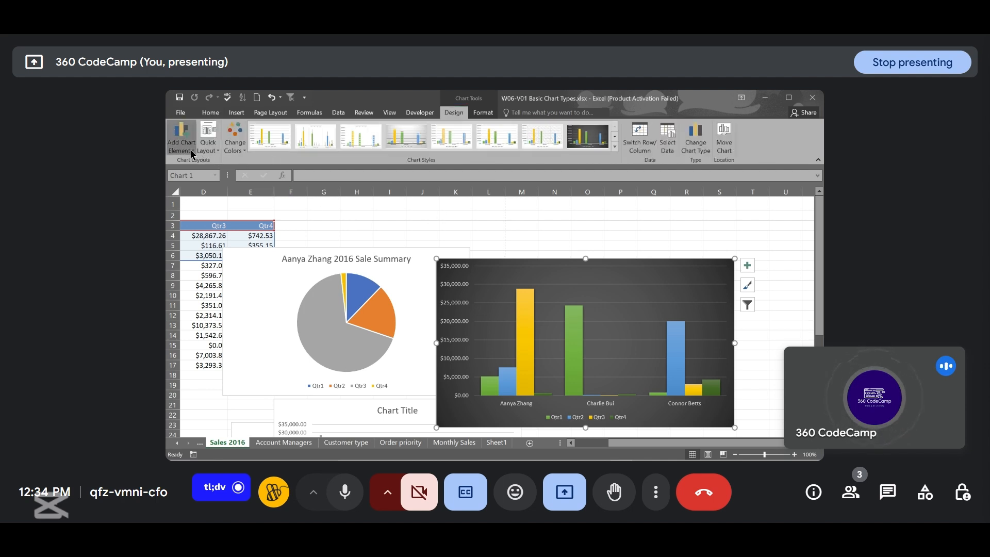
{"action": "mouse_move", "coordinate": [203, 174]}
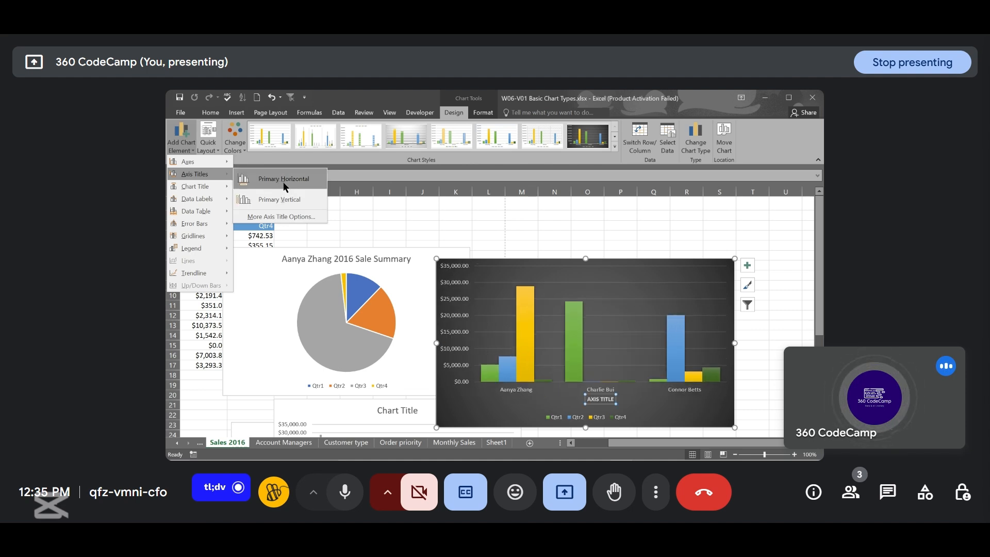
{"action": "left_click", "coordinate": [283, 182]}
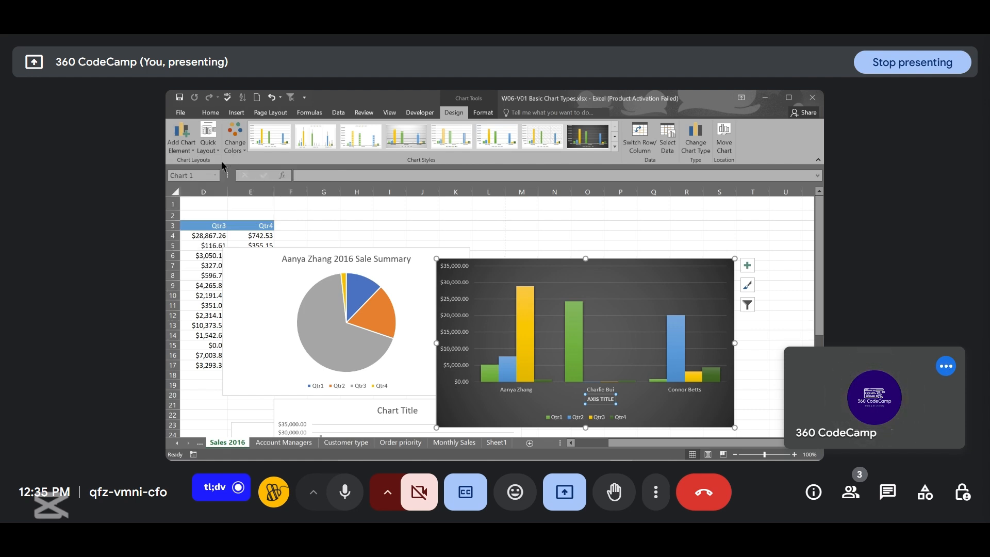
{"action": "left_click", "coordinate": [190, 153]}
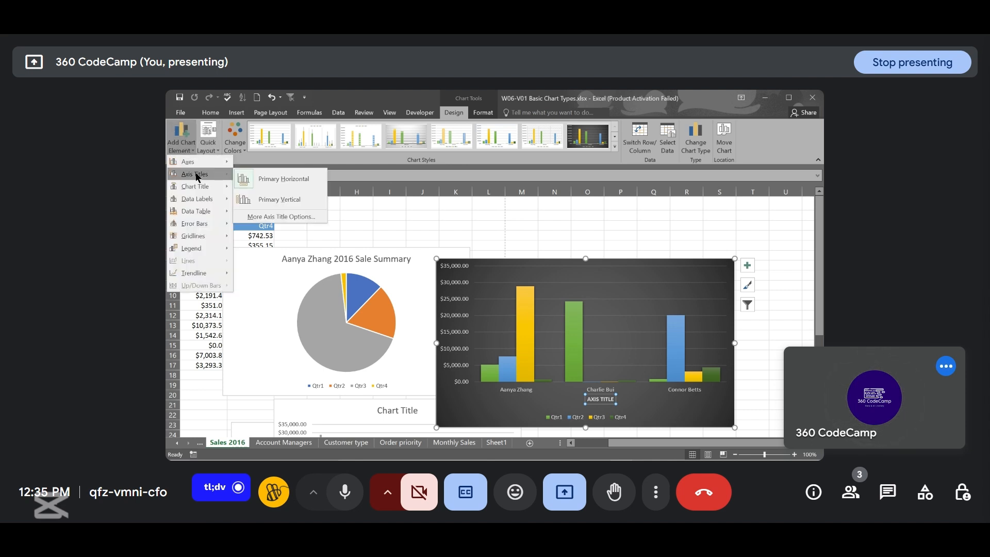
{"action": "left_click", "coordinate": [277, 198]}
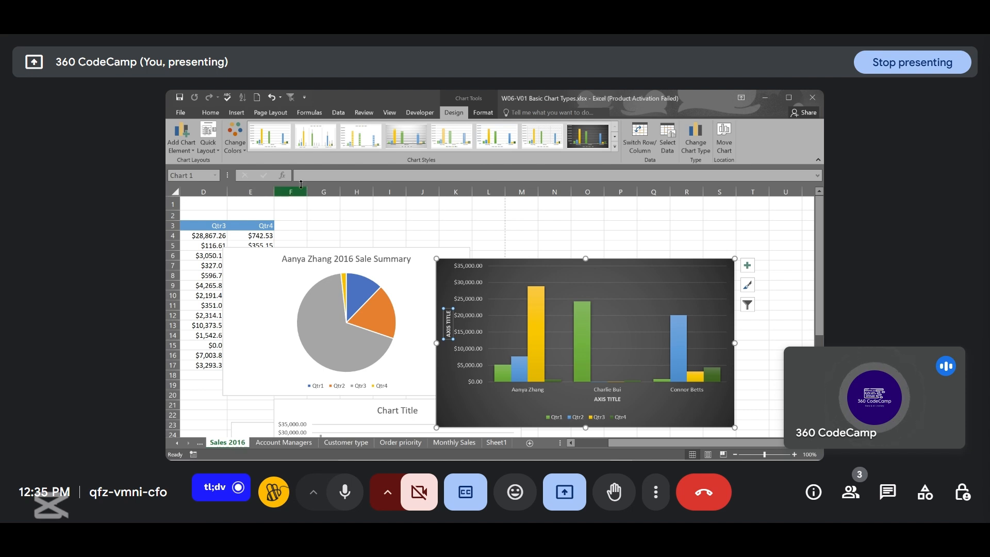
- Rename the column chart's horizontal axis title to Account Managers
{"action": "left_click", "coordinate": [601, 400]}
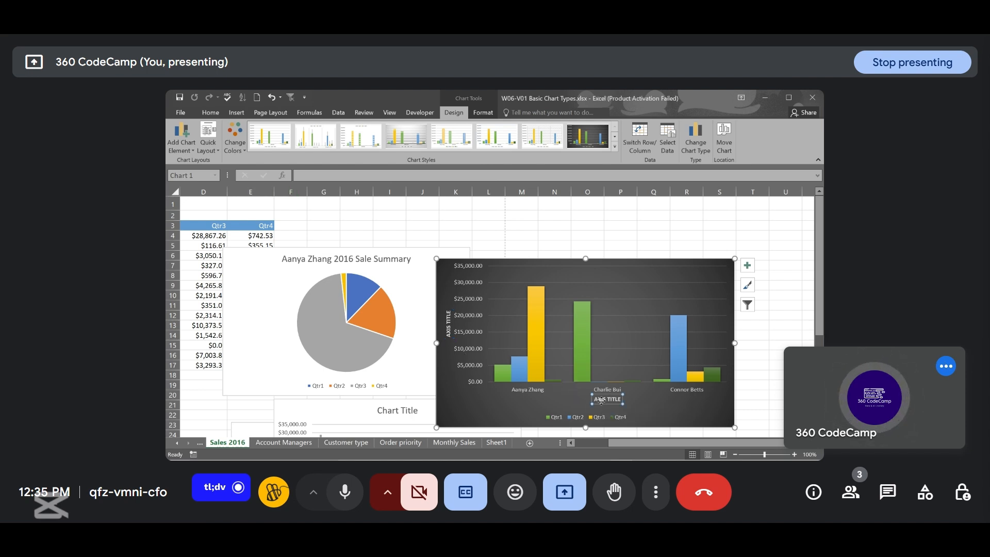
{"action": "double_click", "coordinate": [601, 400]}
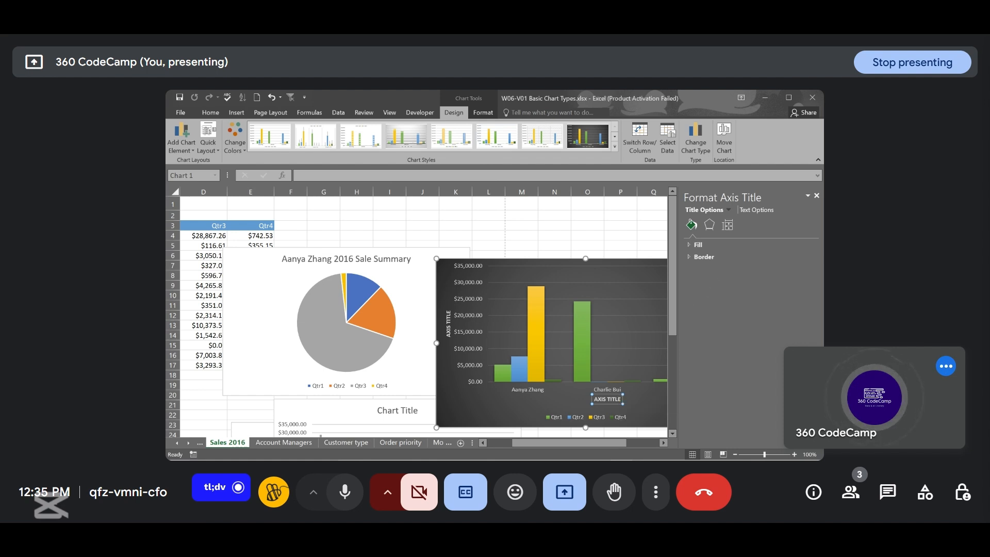
{"action": "left_click", "coordinate": [816, 196]}
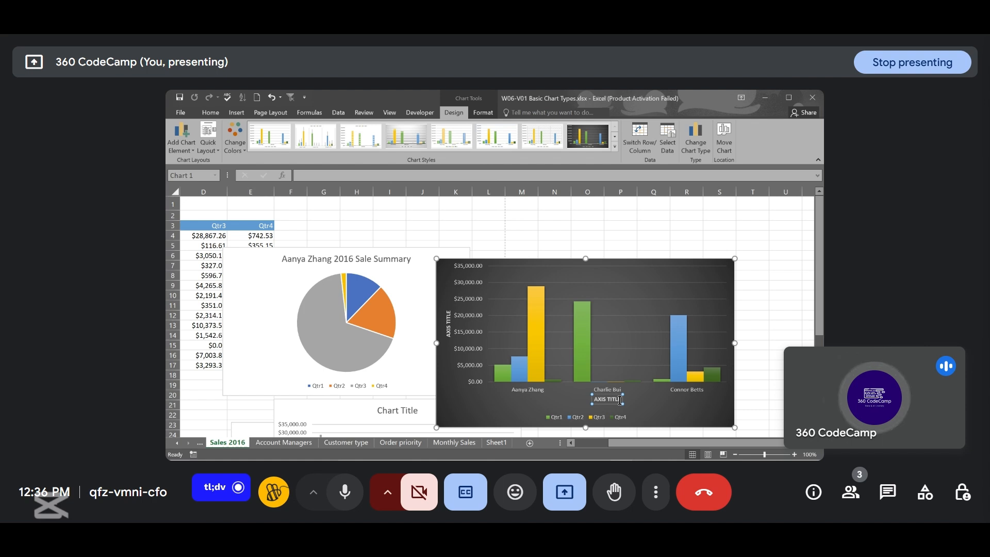
{"action": "key", "text": "BackSpace"}
{"action": "key", "text": "BackSpace"}
{"action": "key", "text": "BackSpace"}
{"action": "key", "text": "BackSpace"}
{"action": "key", "text": "BackSpace"}
{"action": "key", "text": "BackSpace"}
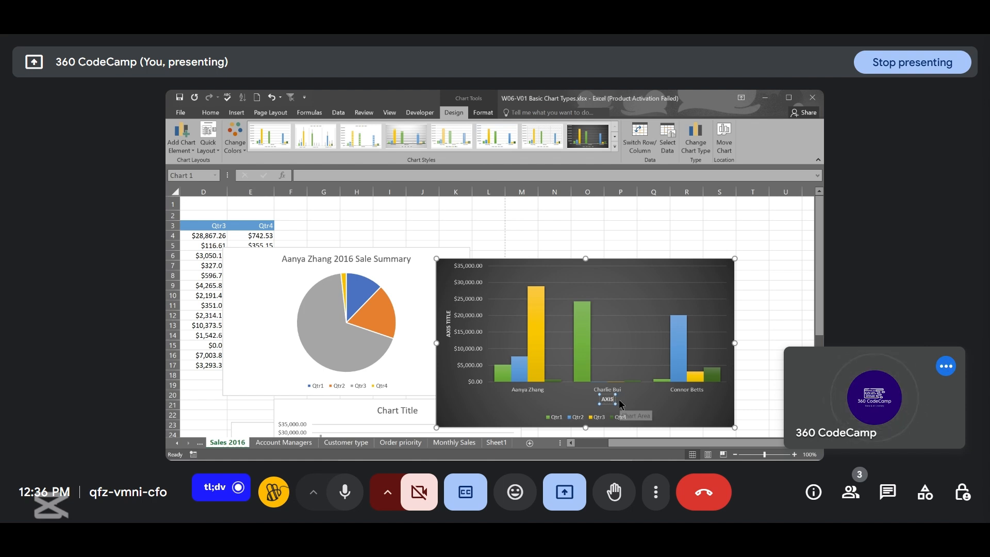
{"action": "key", "text": "BackSpace"}
{"action": "key", "text": "BackSpace"}
{"action": "key", "text": "BackSpace"}
{"action": "key", "text": "BackSpace"}
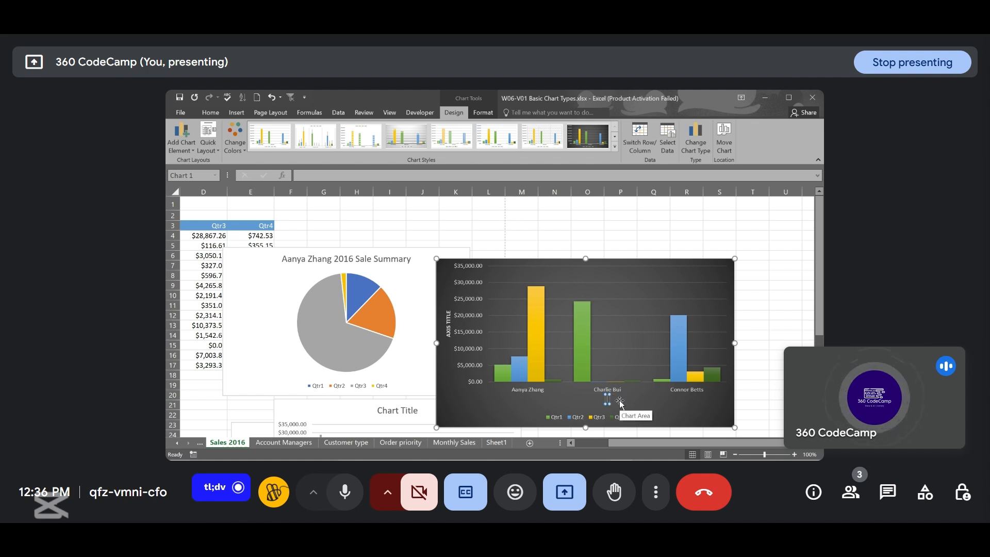
{"action": "type", "text": "Acoo"}
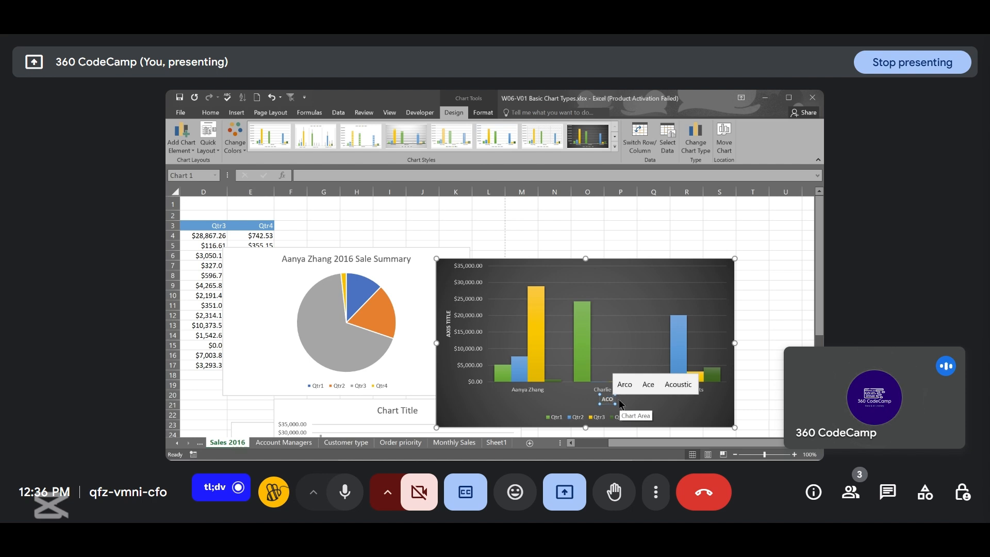
{"action": "key", "text": "BackSpace"}
{"action": "key", "text": "BackSpace"}
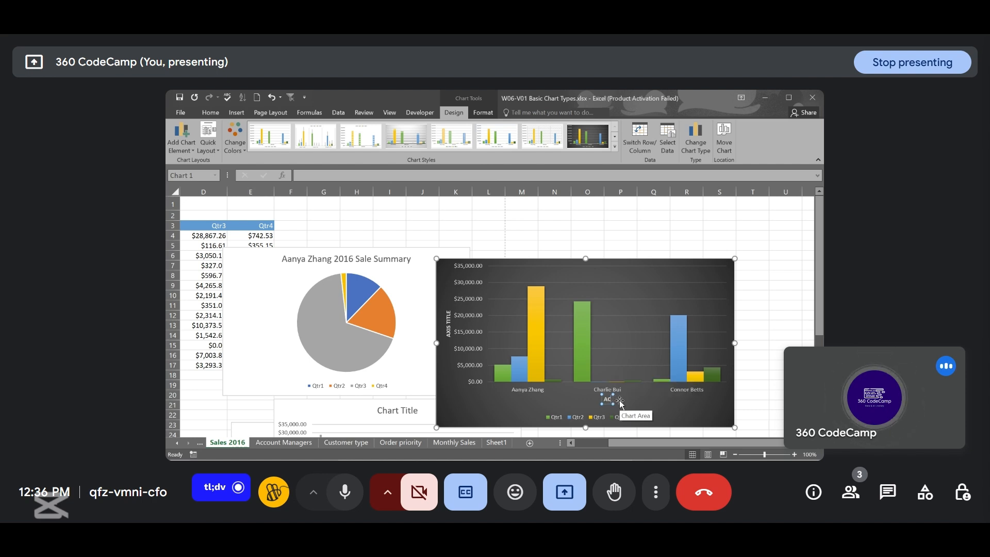
{"action": "key", "text": "BackSpace"}
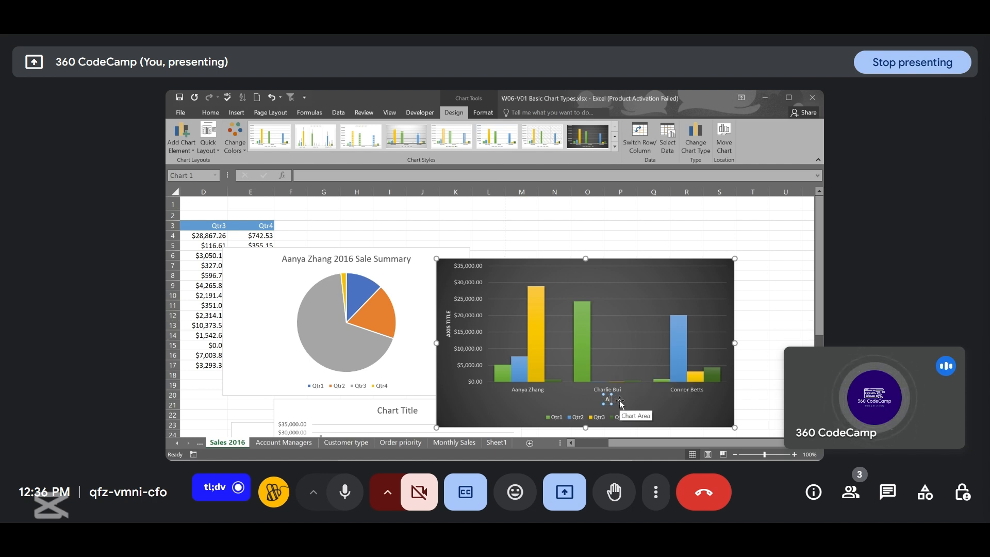
{"action": "type", "text": "co"}
{"action": "key", "text": "BackSpace"}
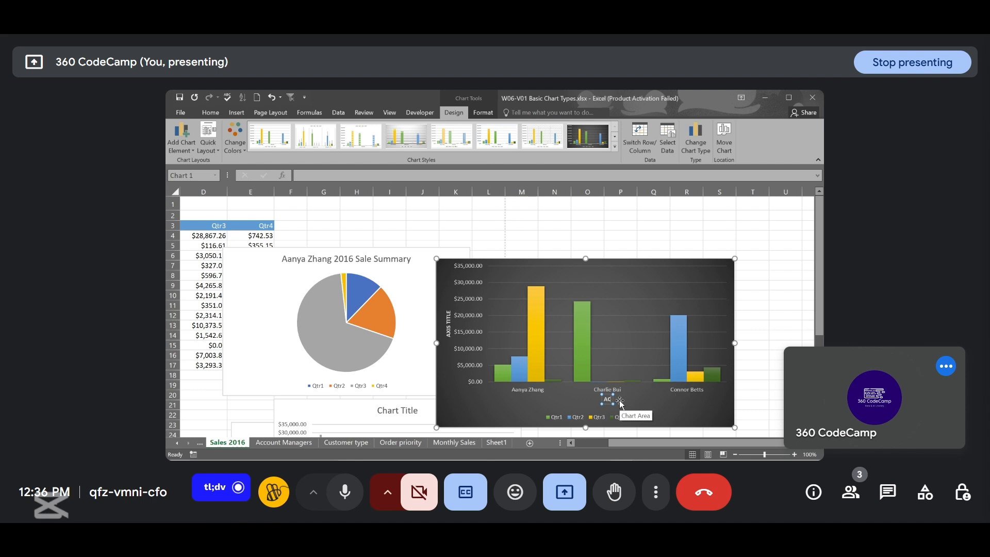
{"action": "type", "text": "count"}
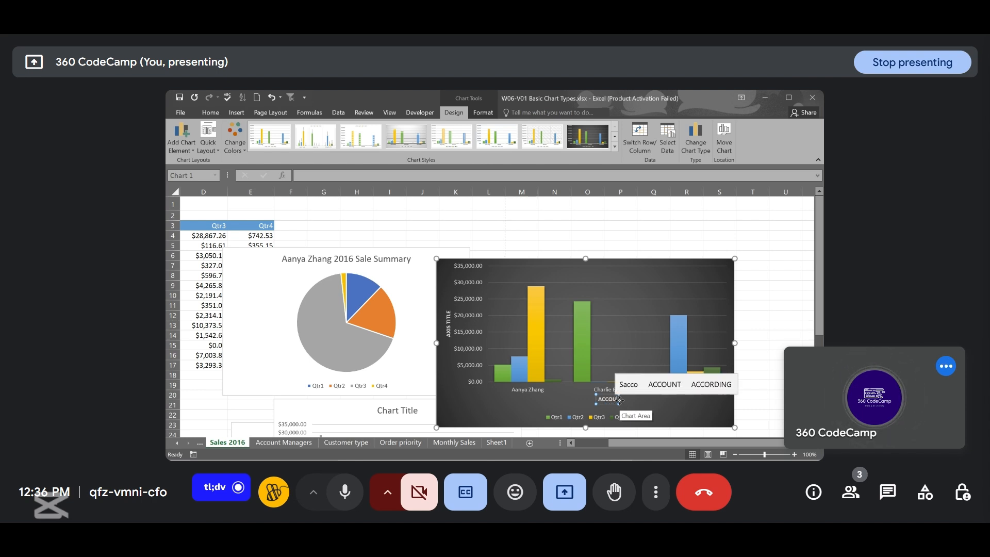
{"action": "key", "text": "BackSpace"}
{"action": "key", "text": "BackSpace"}
{"action": "key", "text": "BackSpace"}
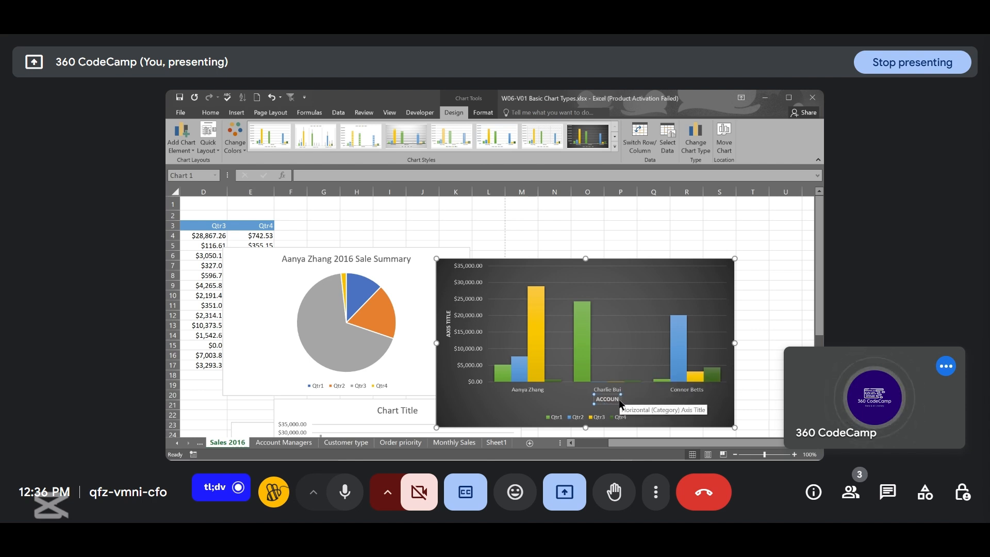
{"action": "key", "text": "BackSpace"}
{"action": "key", "text": "BackSpace"}
{"action": "key", "text": "BackSpace"}
{"action": "key", "text": "BackSpace"}
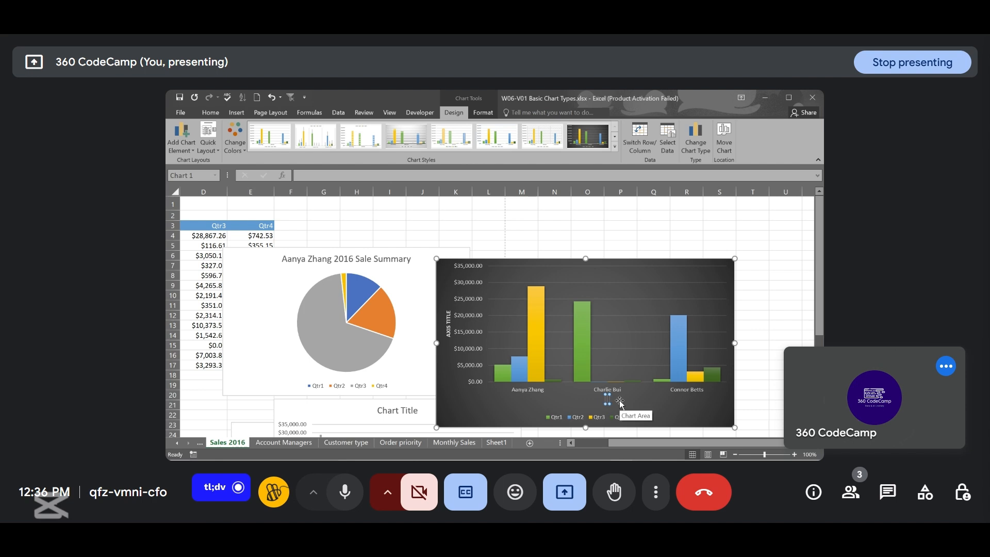
{"action": "type", "text": "A"}
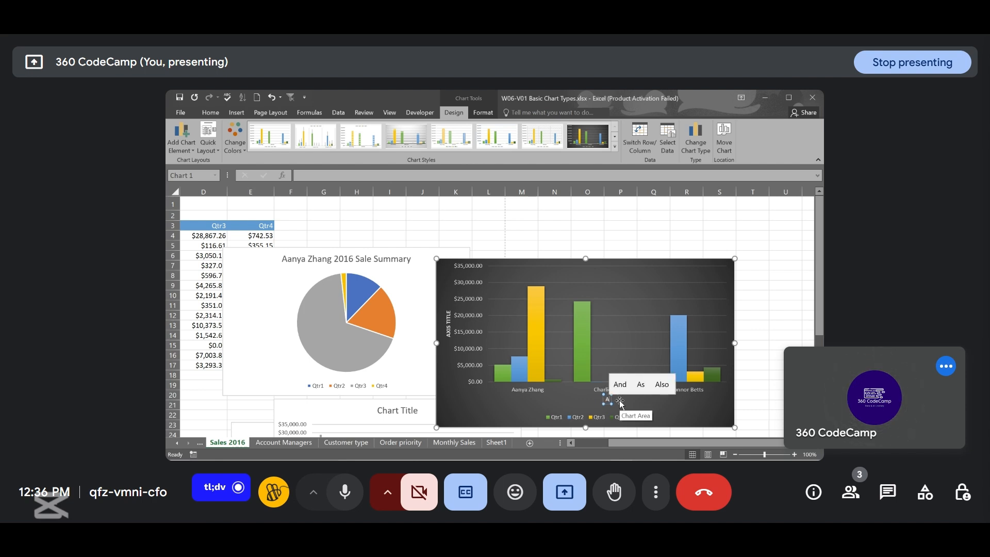
{"action": "type", "text": "c"}
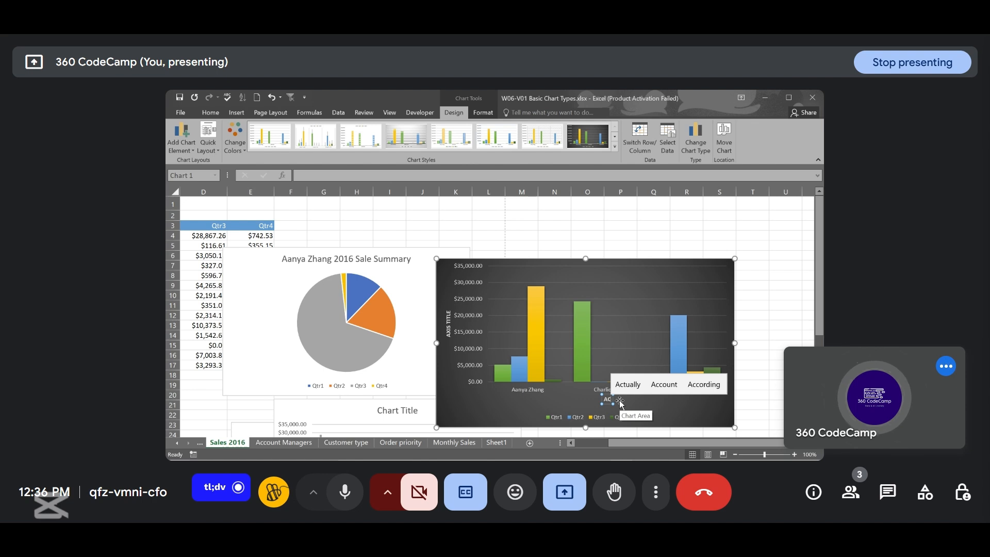
{"action": "type", "text": "count"}
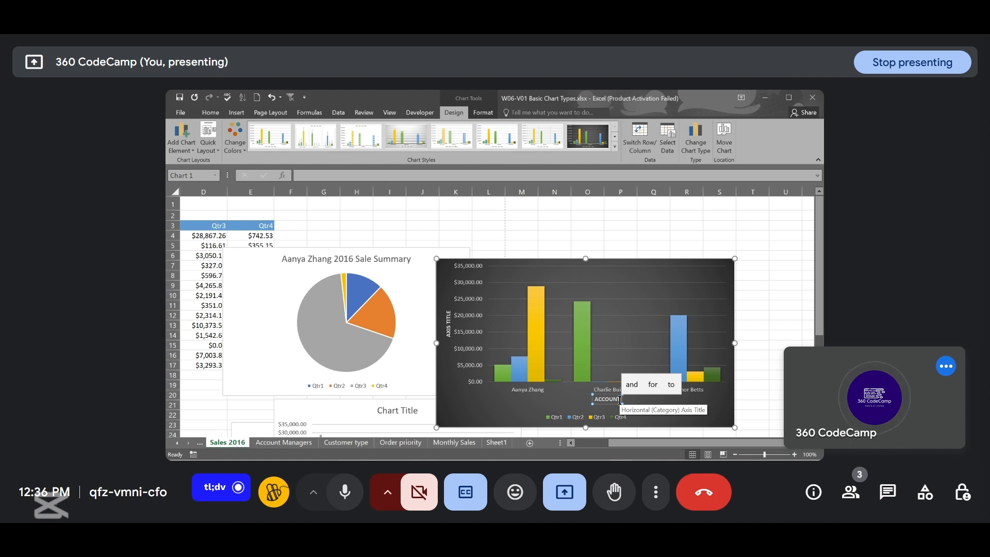
{"action": "type", "text": "Manage"}
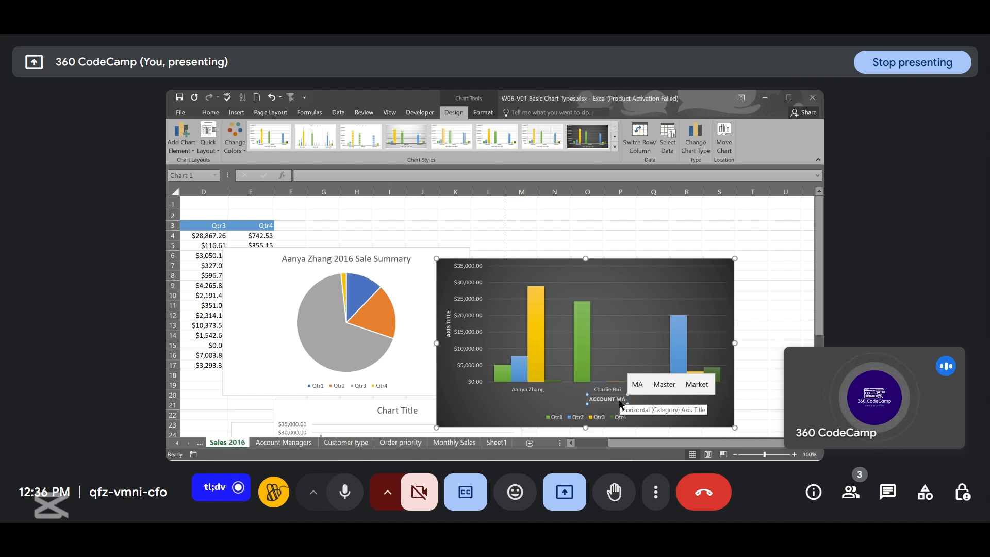
{"action": "type", "text": "rs"}
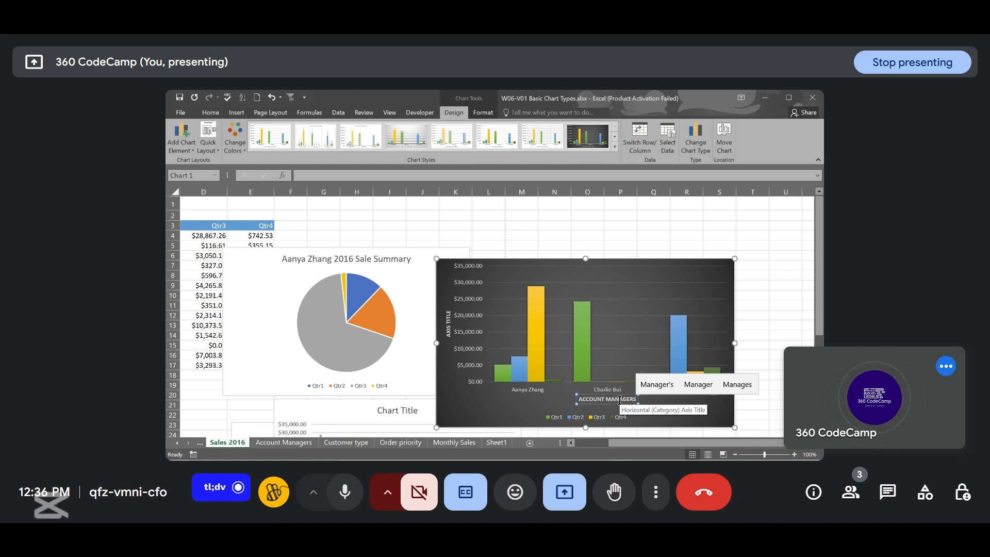
- Rename the column chart's vertical axis title to Sales
{"action": "left_click", "coordinate": [448, 324]}
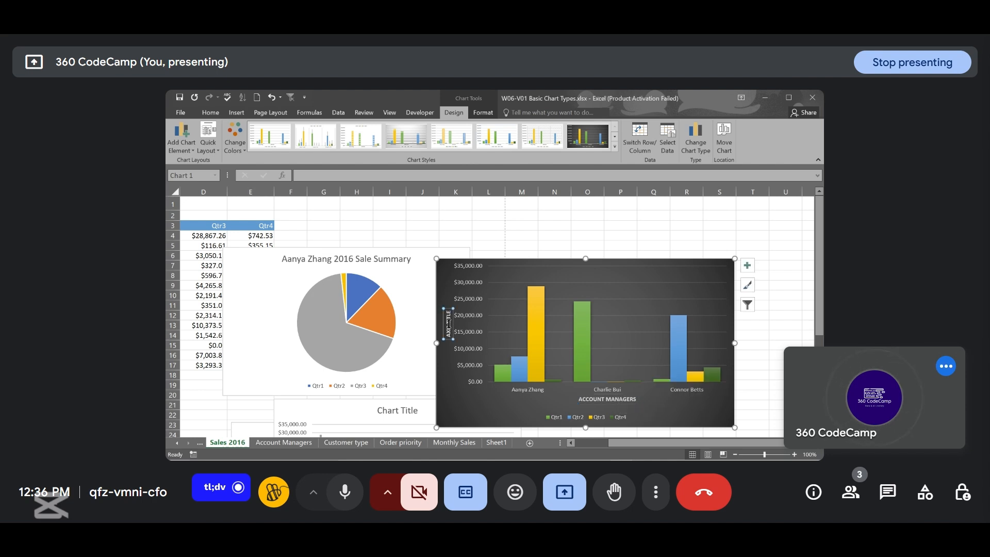
{"action": "triple_click", "coordinate": [448, 324]}
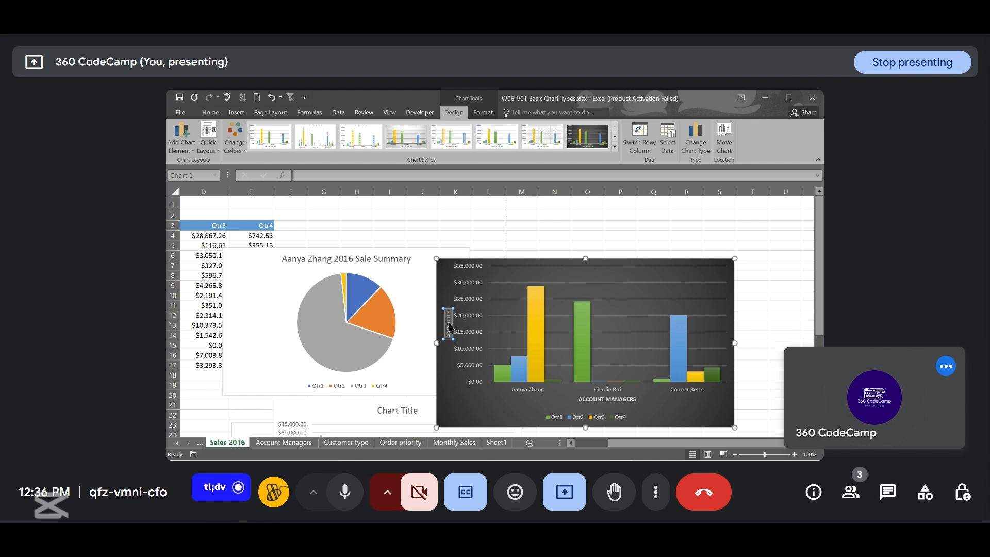
{"action": "type", "text": "Sales"}
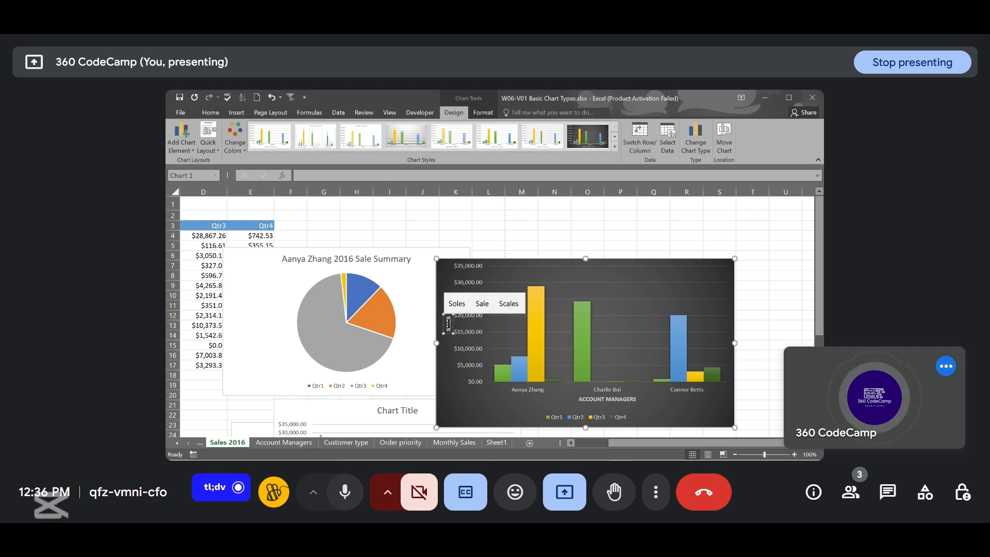
{"action": "left_click", "coordinate": [559, 233]}
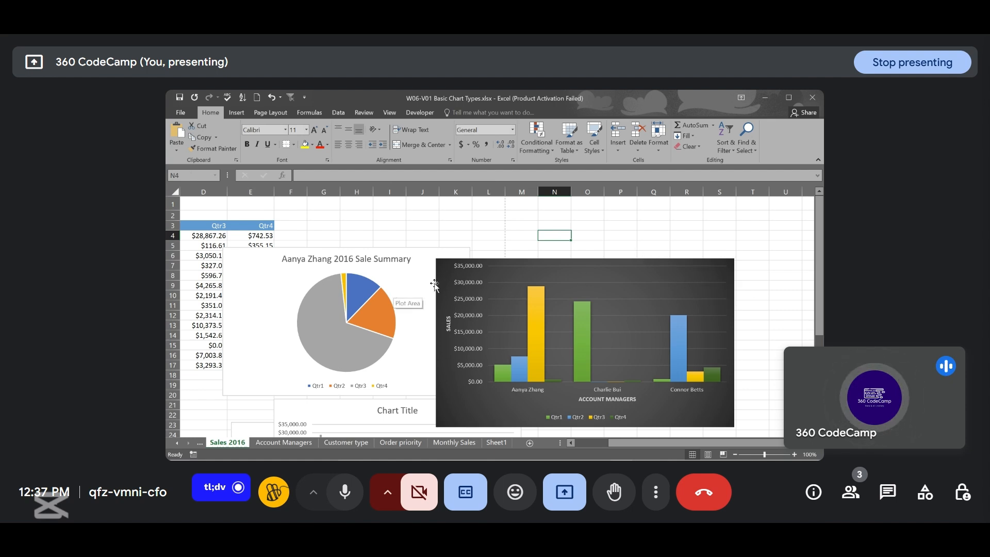
- Add a chart title above the dark column chart
{"action": "left_click", "coordinate": [386, 259]}
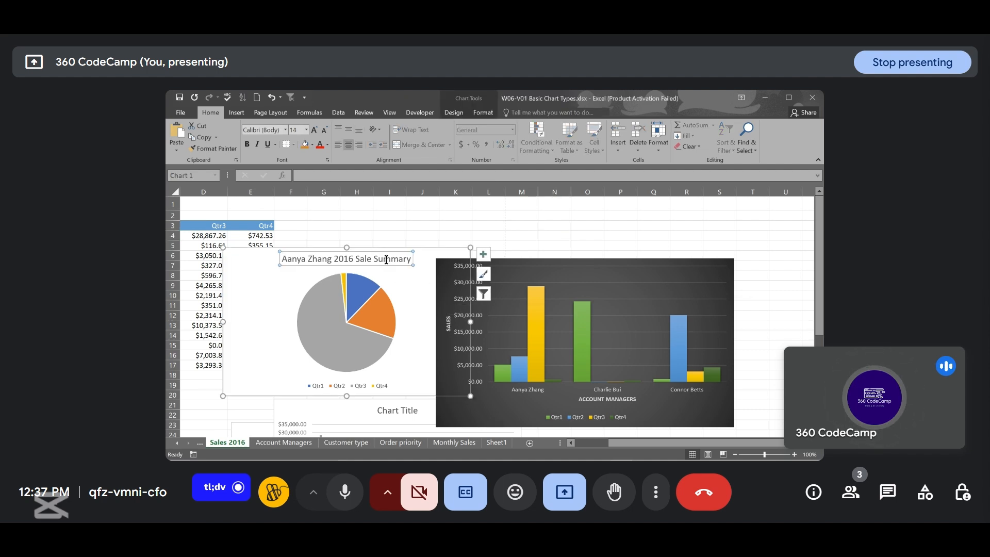
{"action": "left_click", "coordinate": [613, 231]}
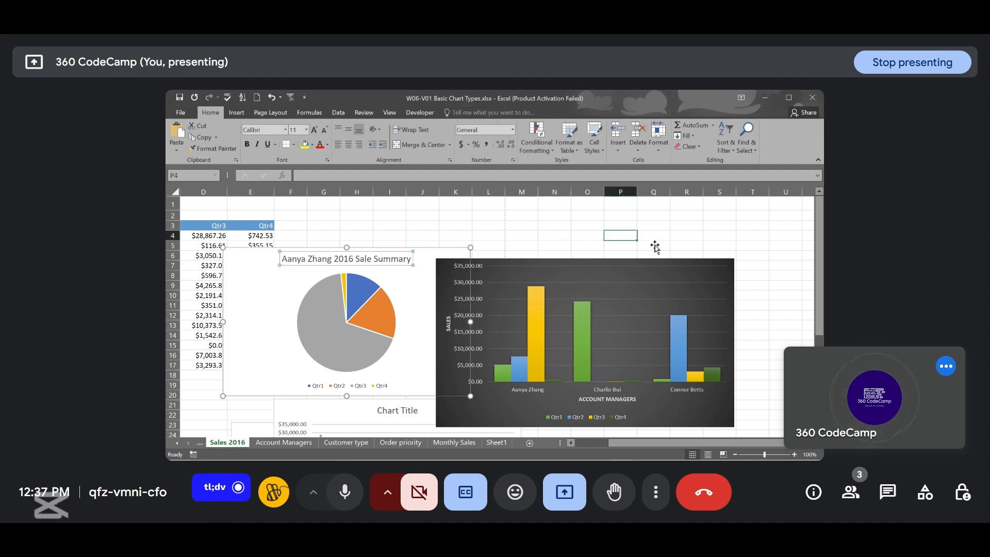
{"action": "left_click", "coordinate": [442, 292]}
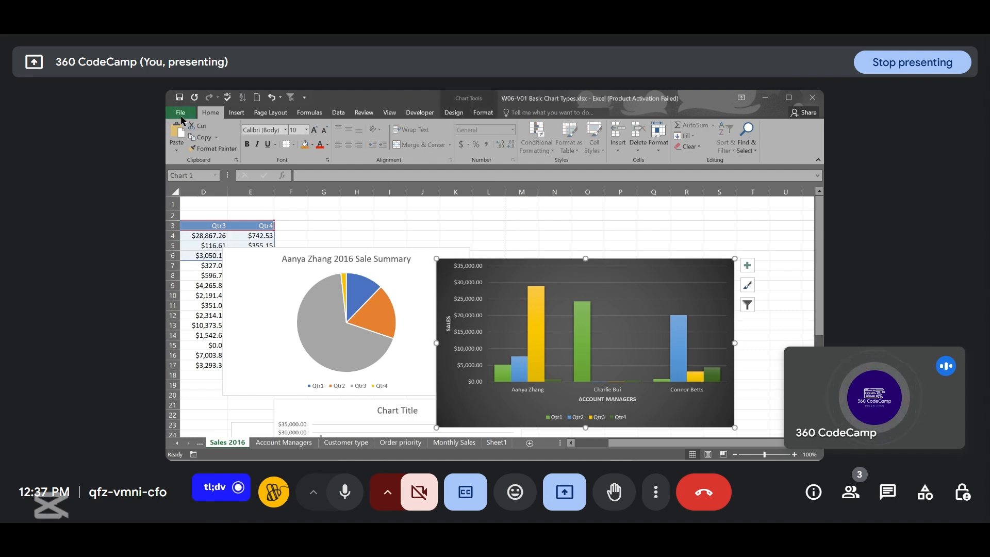
{"action": "left_click", "coordinate": [455, 112]}
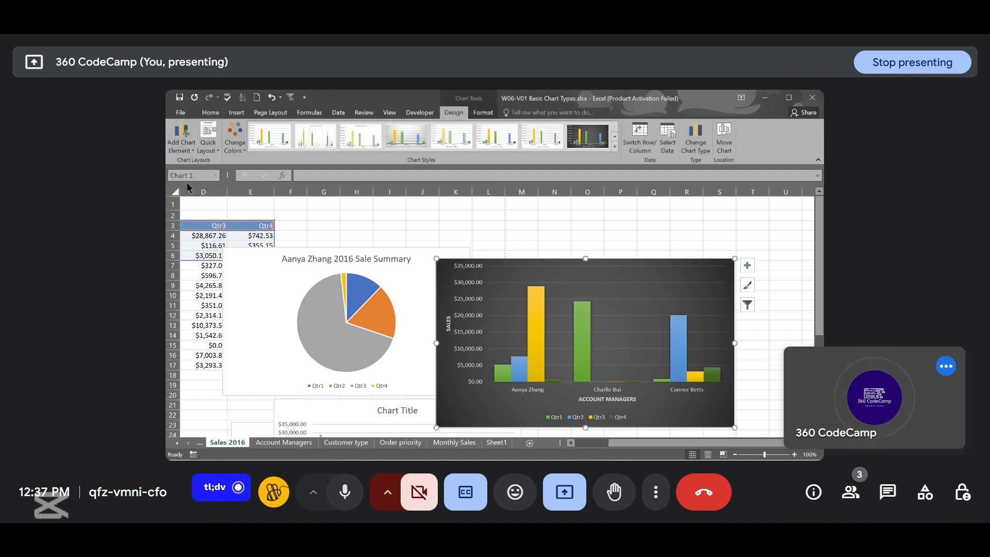
{"action": "left_click", "coordinate": [187, 149]}
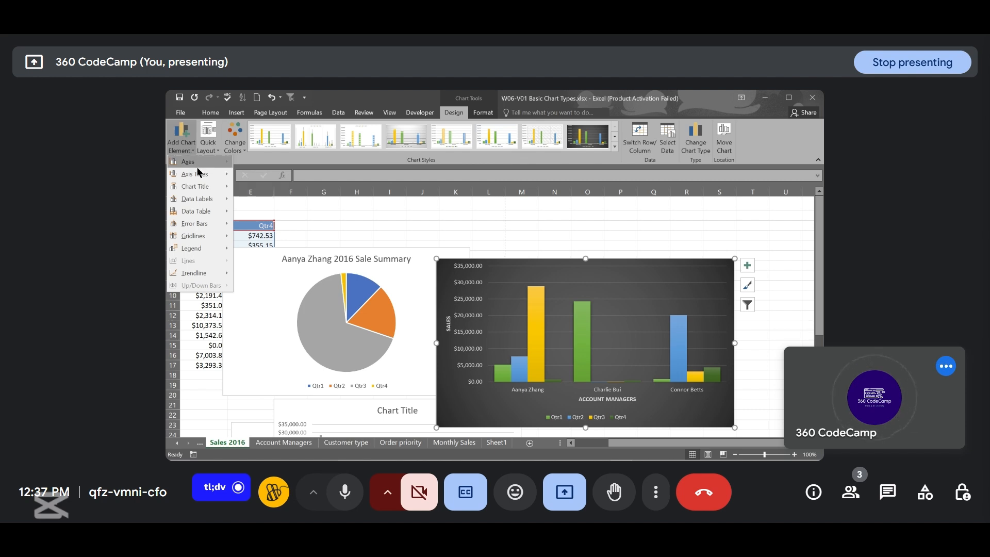
{"action": "mouse_move", "coordinate": [199, 173]}
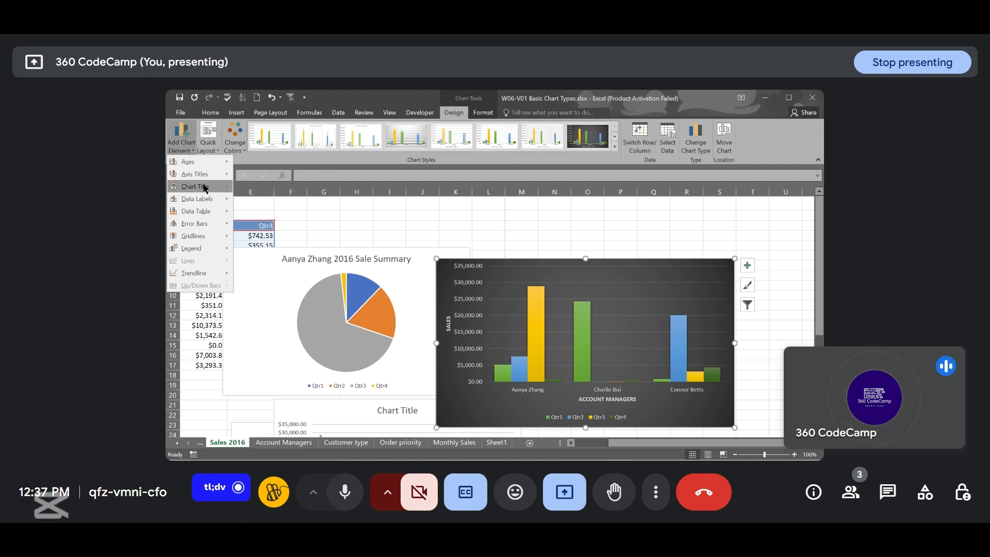
{"action": "mouse_move", "coordinate": [225, 188]}
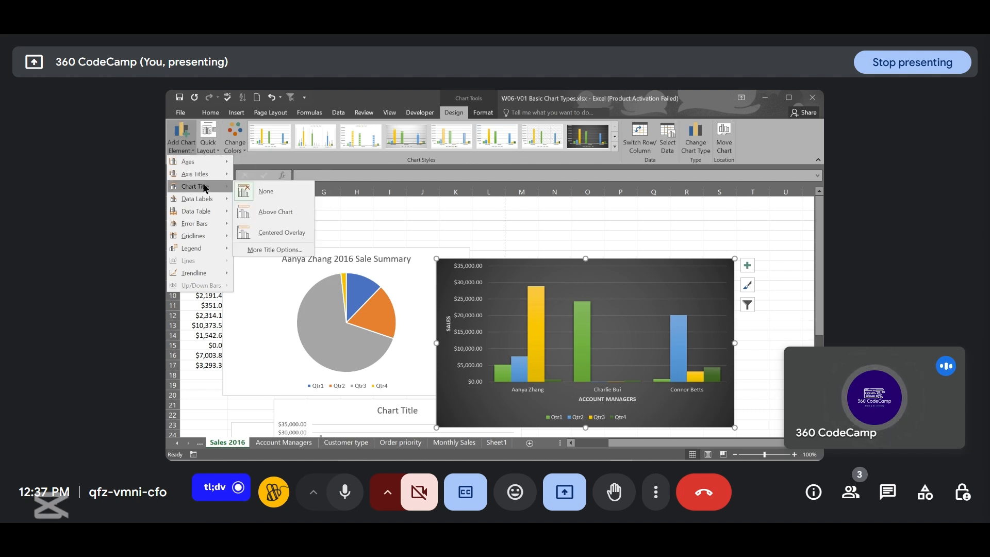
{"action": "left_click", "coordinate": [272, 209]}
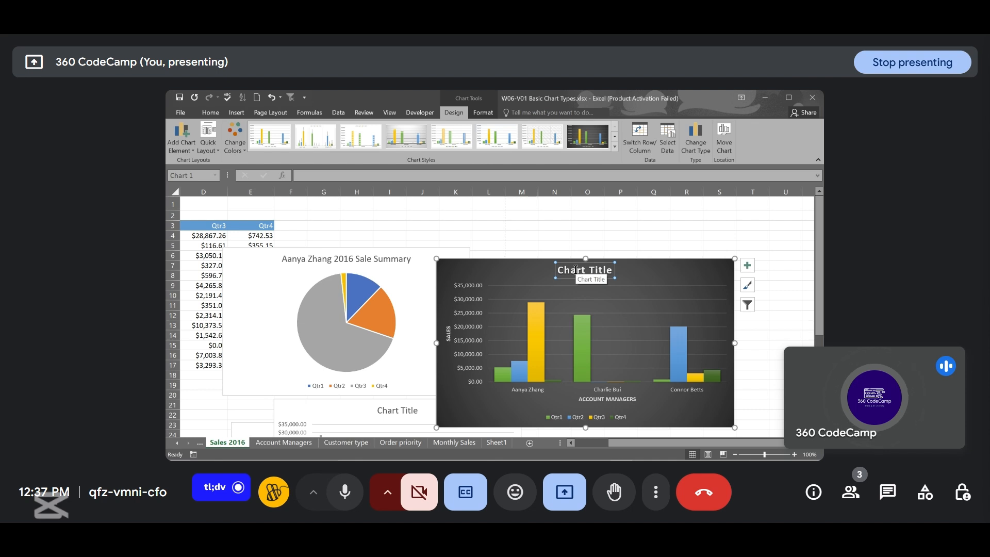
- Turn data labels on and off again for the column chart from its chart elements list
{"action": "left_click", "coordinate": [710, 274]}
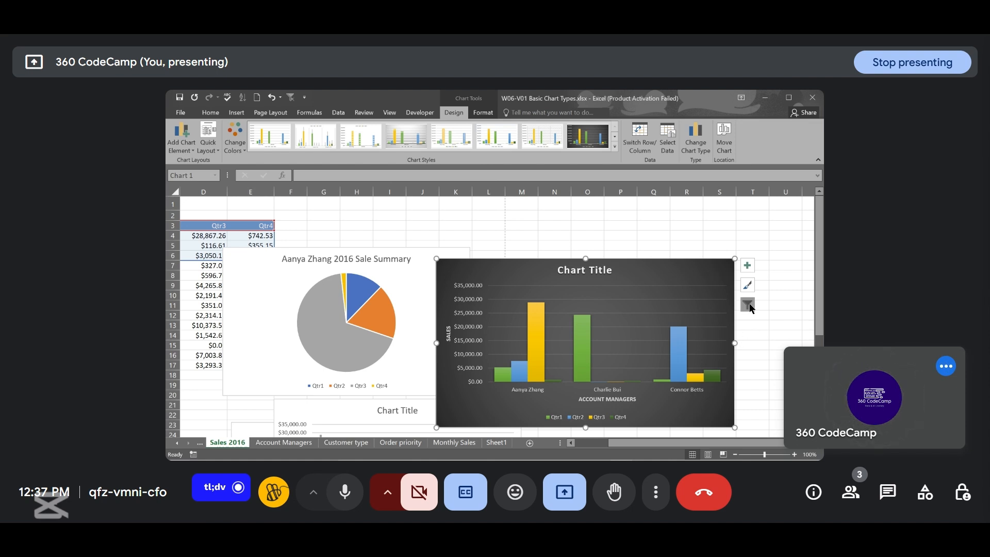
{"action": "left_click", "coordinate": [749, 265]}
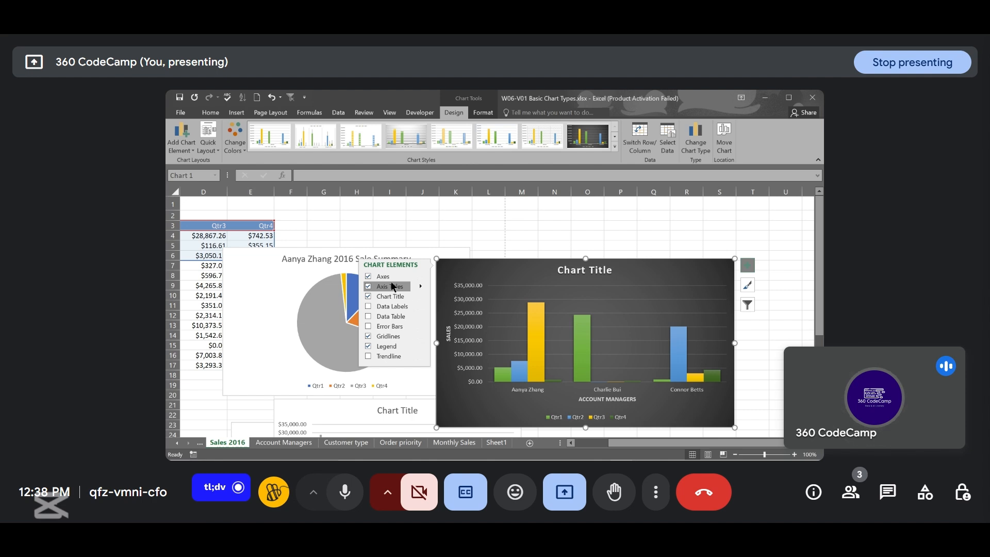
{"action": "left_click", "coordinate": [368, 307]}
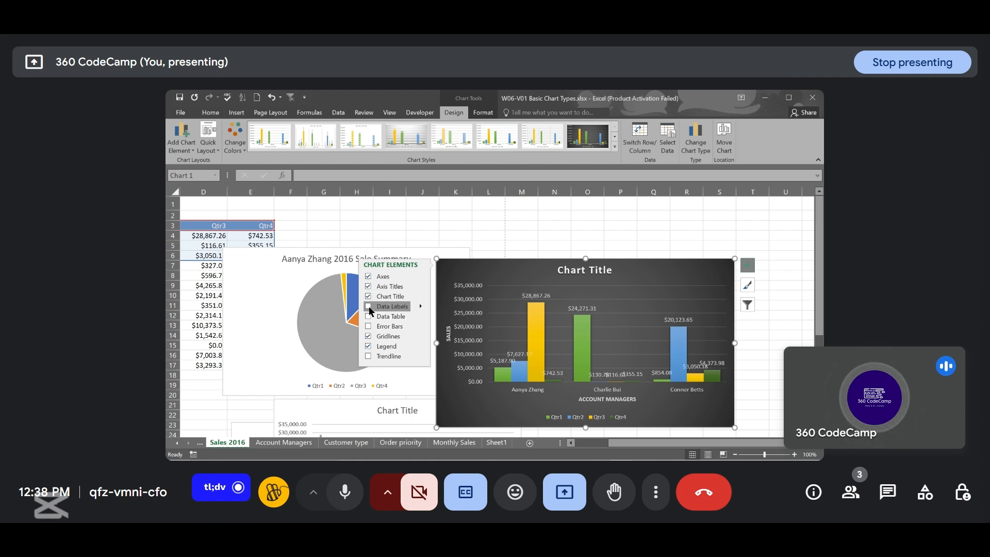
{"action": "left_click", "coordinate": [369, 307]}
- Turn the data table and the error bars on and off again for the column chart
{"action": "left_click", "coordinate": [368, 316]}
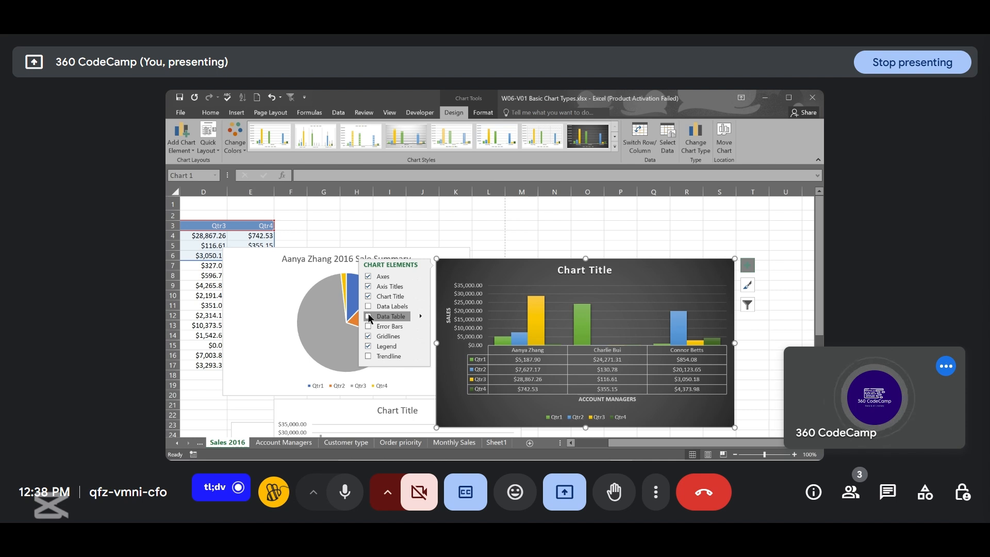
{"action": "left_click", "coordinate": [369, 316]}
{"action": "left_click", "coordinate": [368, 326]}
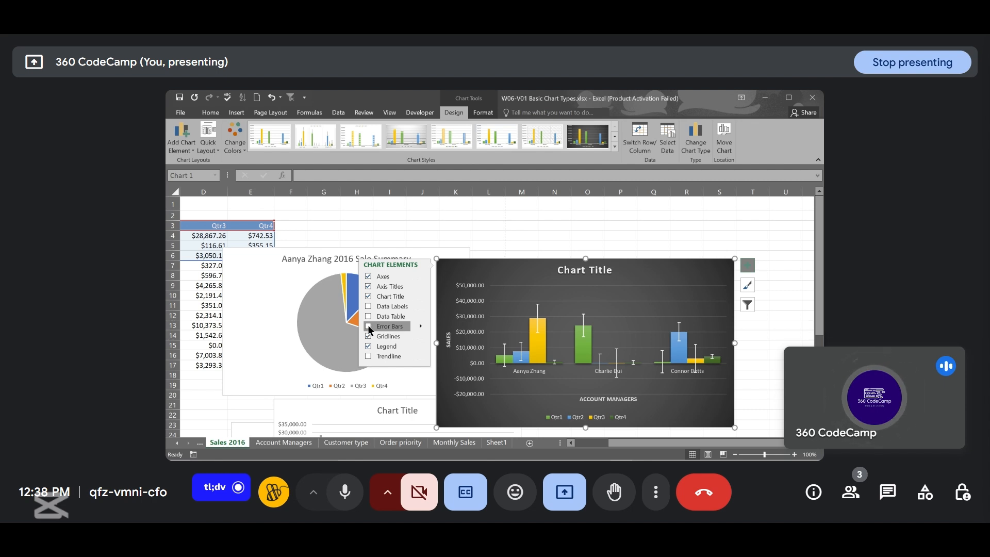
{"action": "left_click", "coordinate": [369, 326]}
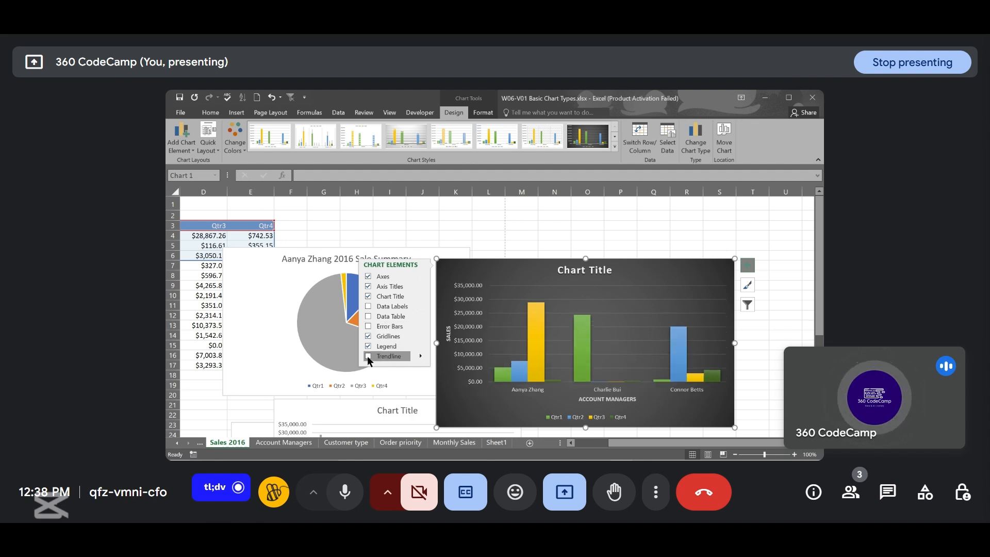
- Turn on error bars and gridlines for the column chart and open the error bar options list
{"action": "left_click", "coordinate": [369, 326]}
{"action": "left_click", "coordinate": [369, 327]}
{"action": "left_click", "coordinate": [368, 327]}
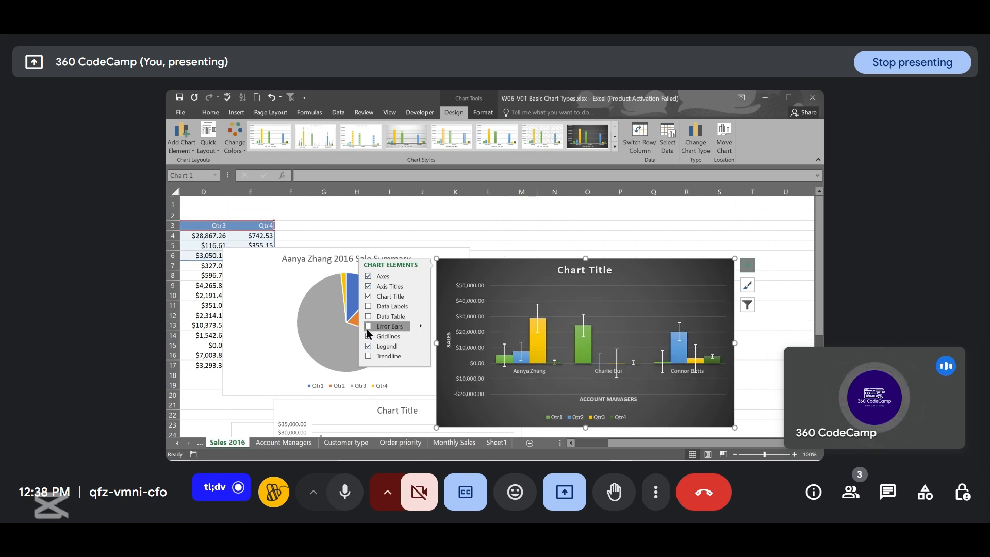
{"action": "left_click", "coordinate": [367, 325]}
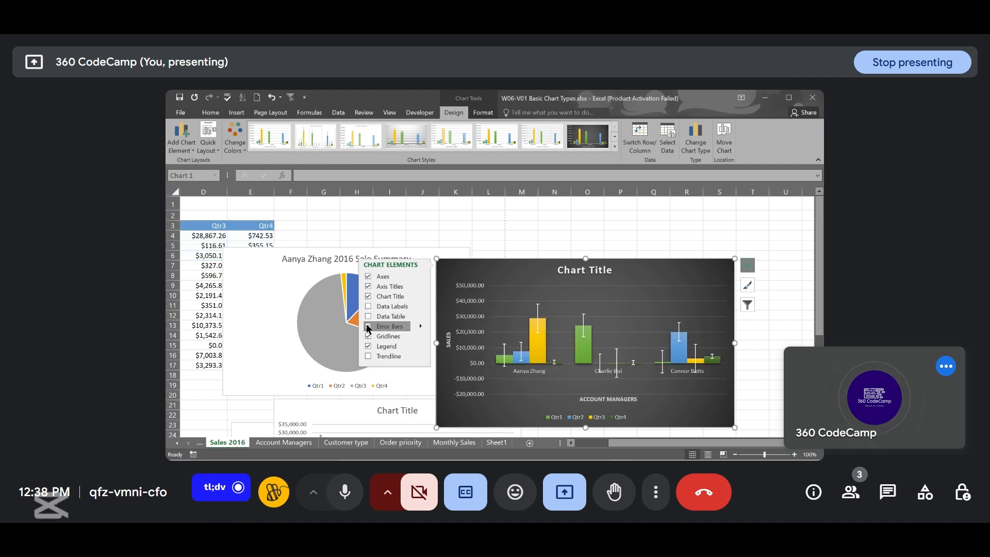
{"action": "left_click", "coordinate": [420, 326]}
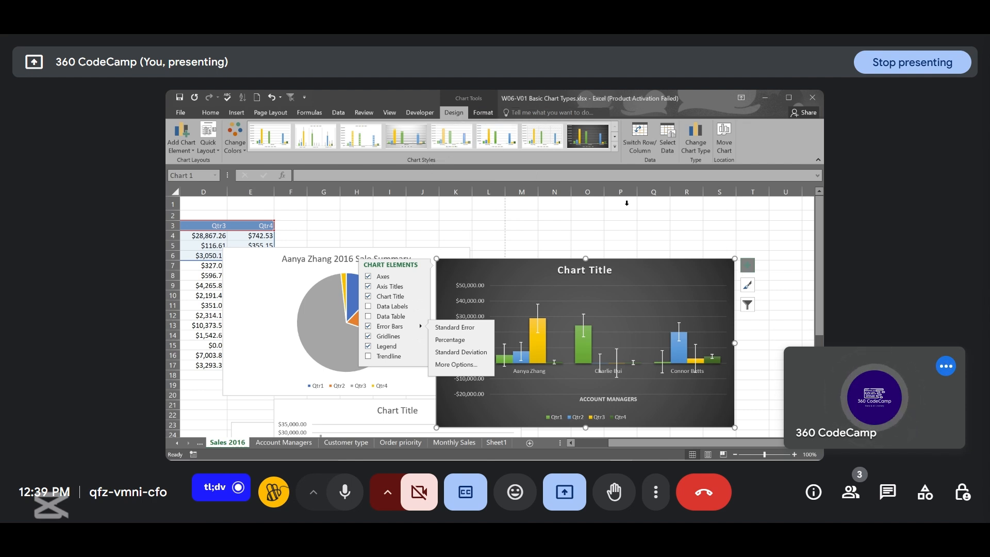
{"action": "left_click", "coordinate": [749, 285]}
{"action": "left_click", "coordinate": [749, 286]}
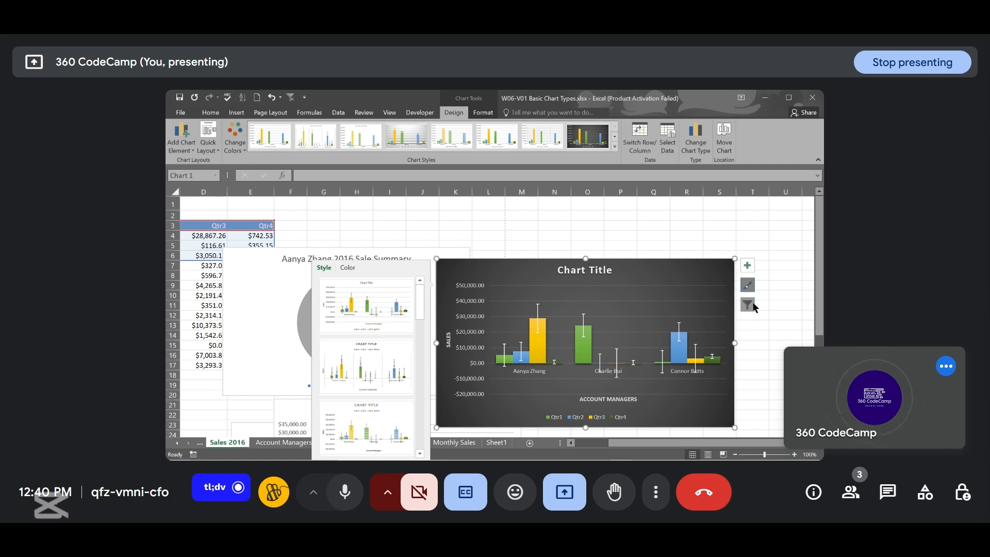
{"action": "left_click", "coordinate": [748, 305]}
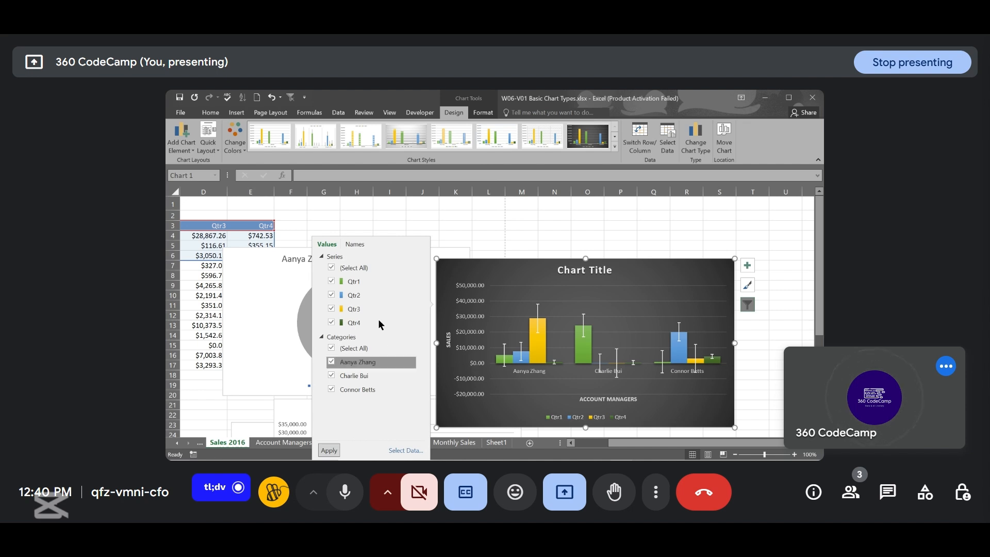
{"action": "left_click", "coordinate": [331, 268]}
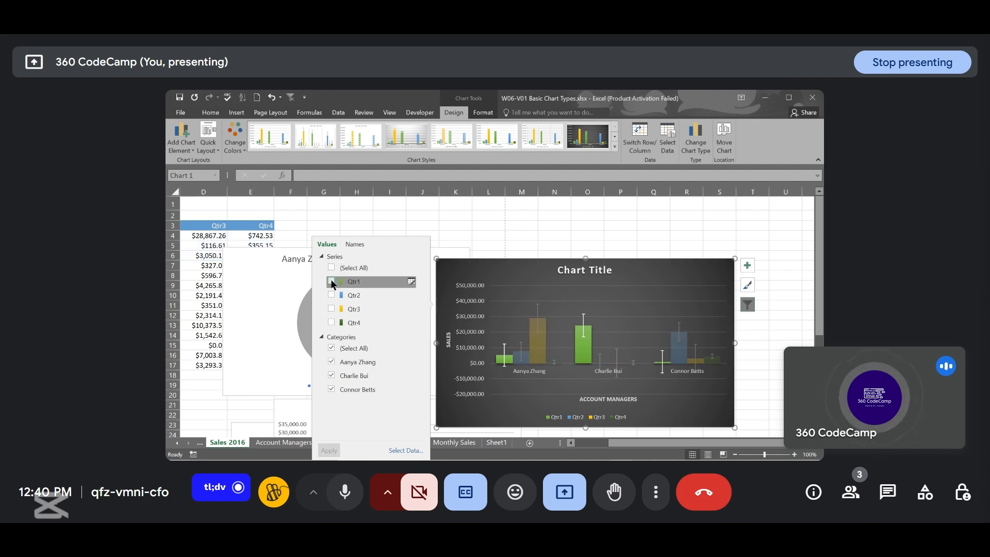
{"action": "left_click", "coordinate": [331, 282]}
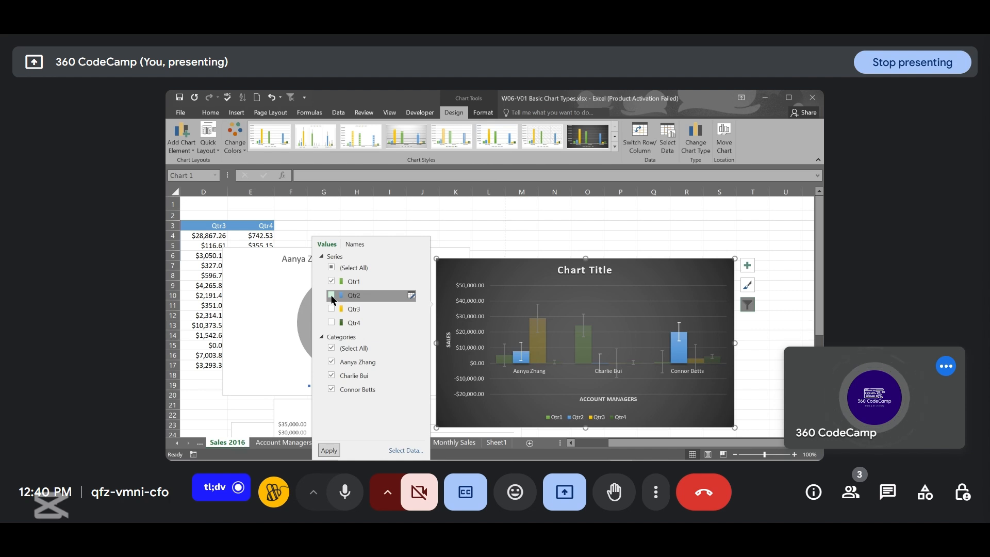
{"action": "left_click", "coordinate": [332, 296]}
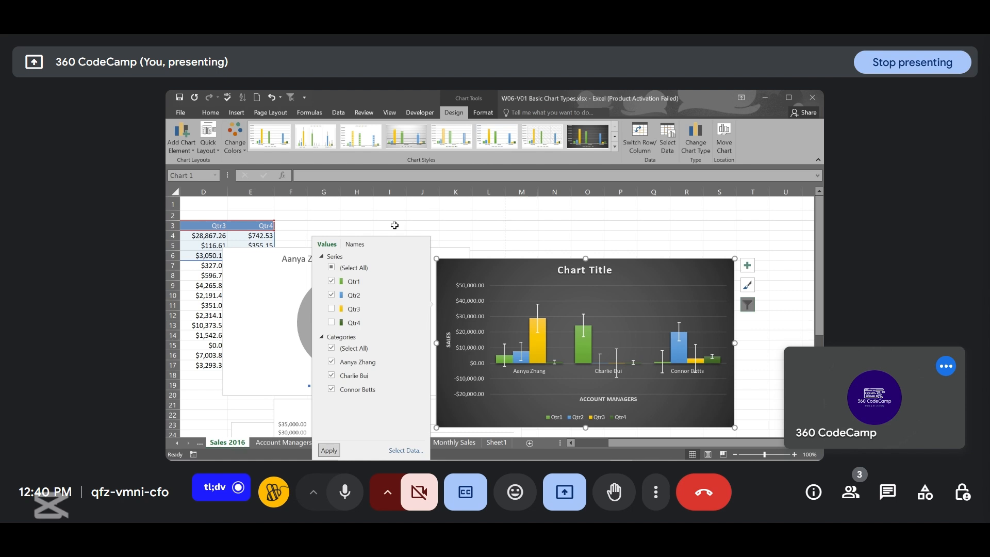
{"action": "left_click", "coordinate": [331, 294]}
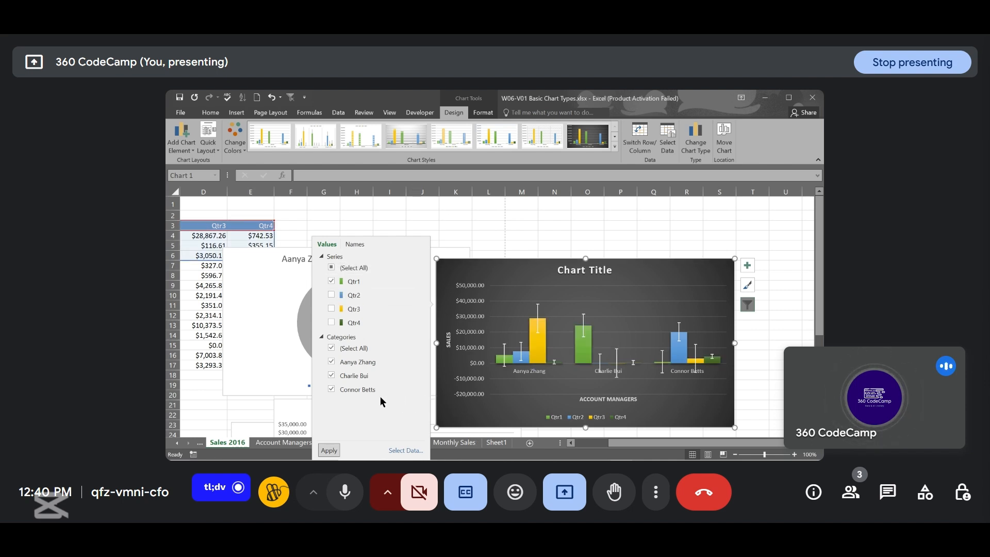
{"action": "left_click", "coordinate": [332, 349]}
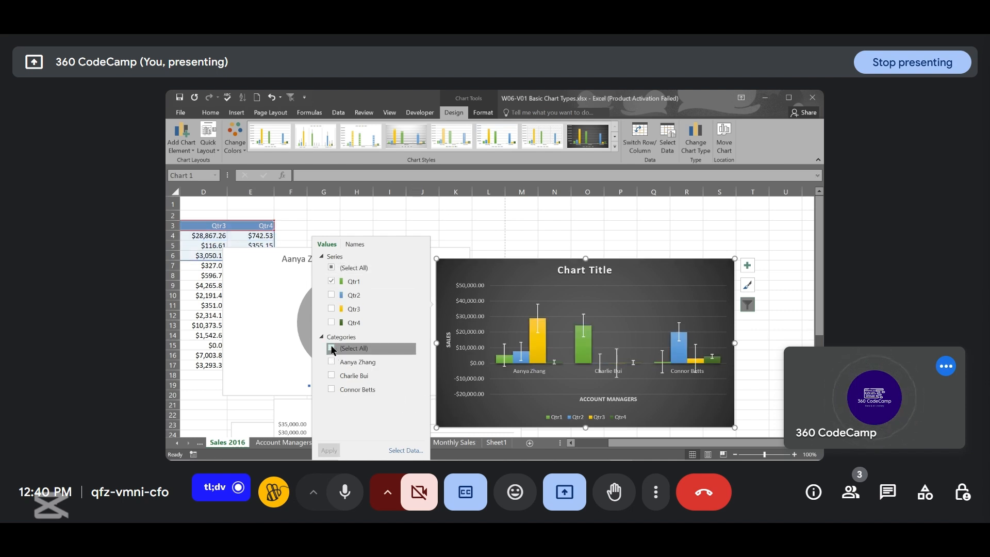
{"action": "left_click", "coordinate": [332, 363]}
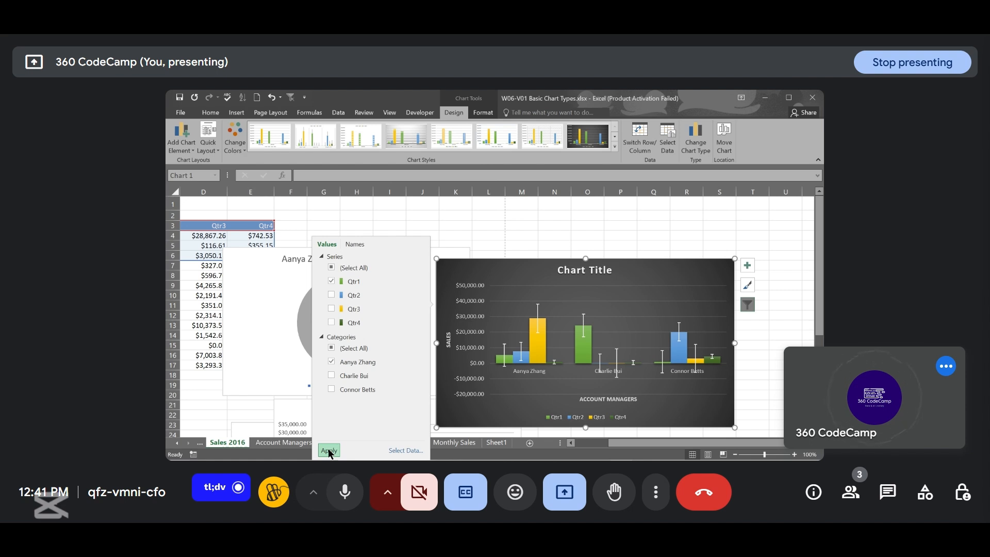
{"action": "left_click", "coordinate": [329, 451]}
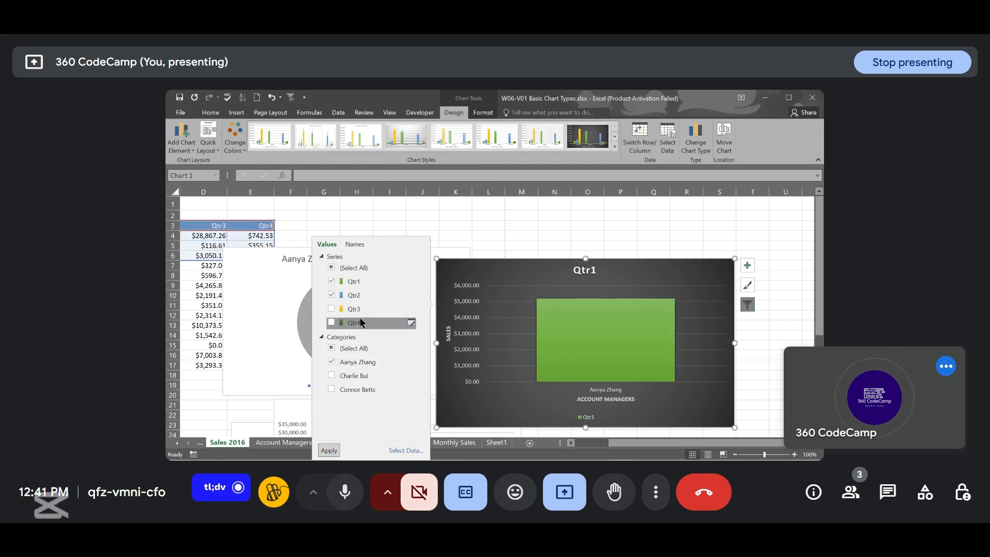
{"action": "left_click", "coordinate": [329, 451]}
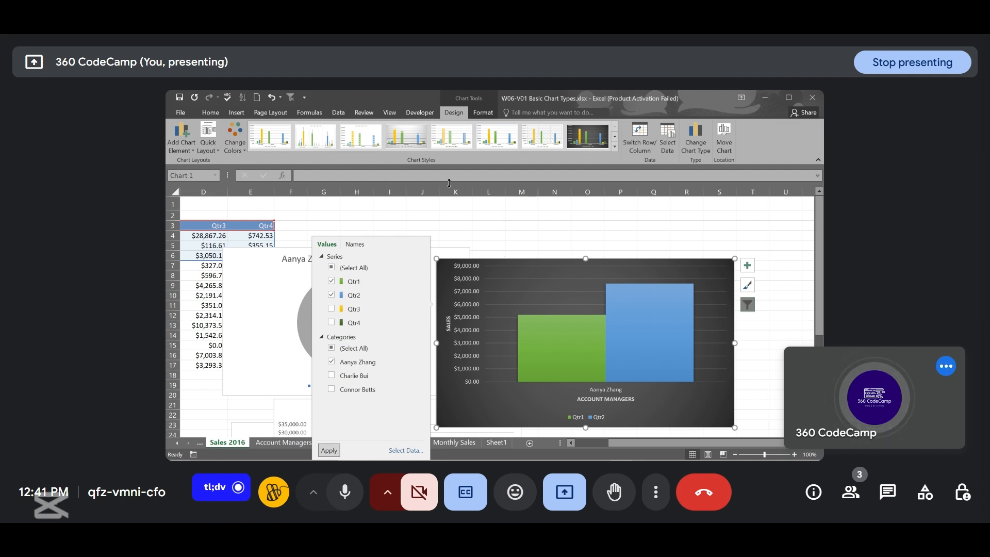
- Cycle through the column chart's elements, styles and filter flyouts
{"action": "key", "text": "alt+shift+F10"}
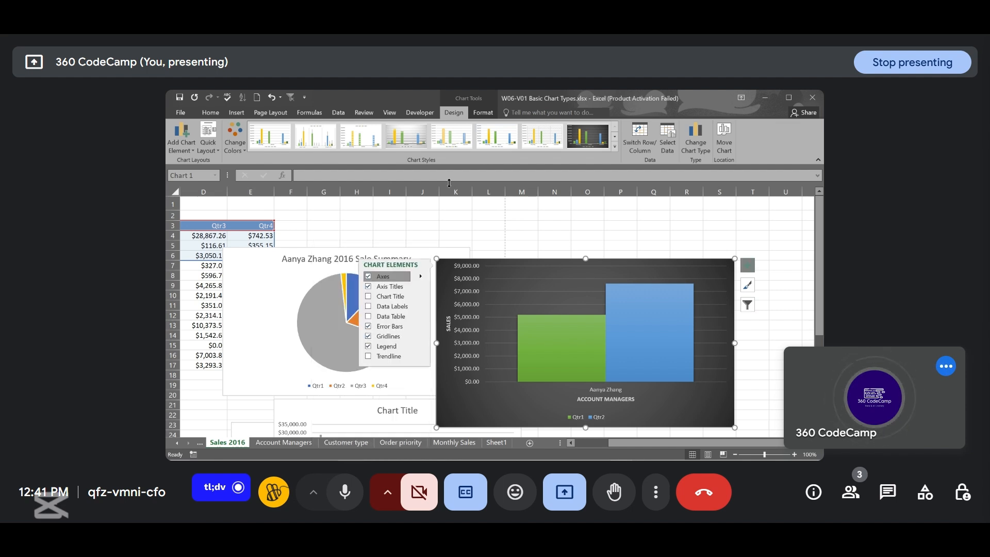
{"action": "key", "text": "alt+shift+F10"}
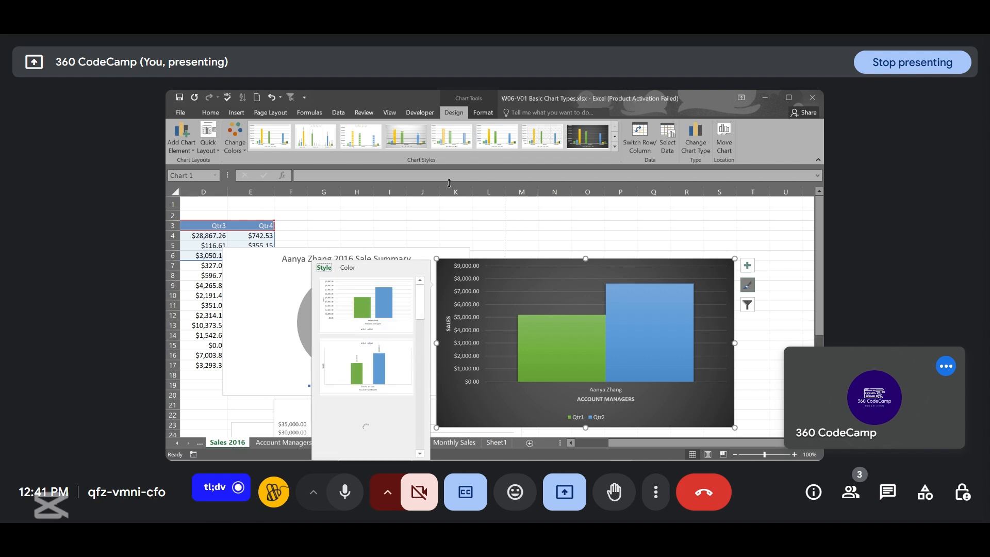
{"action": "key", "text": "alt+shift+F10"}
{"action": "key", "text": "alt+shift+F10"}
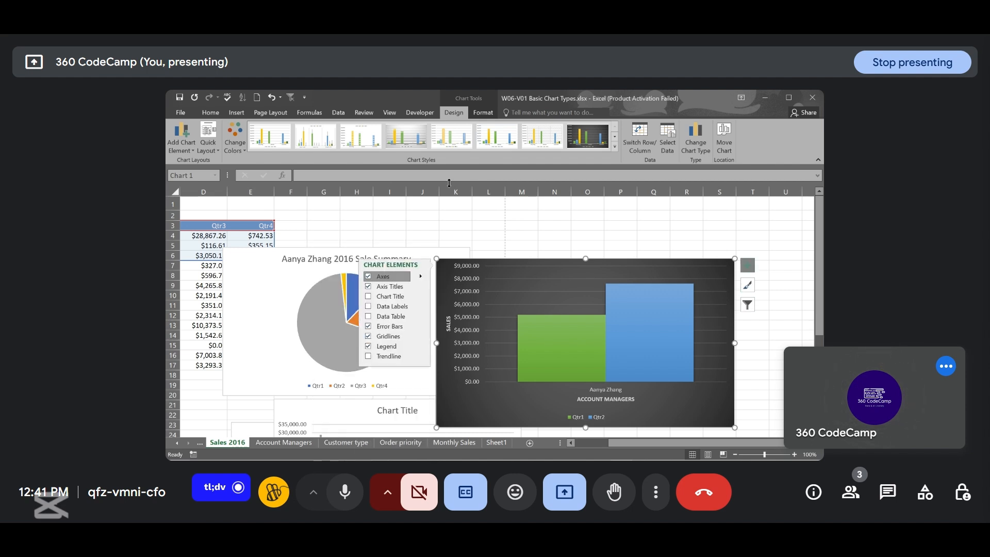
{"action": "key", "text": "alt+shift+F10"}
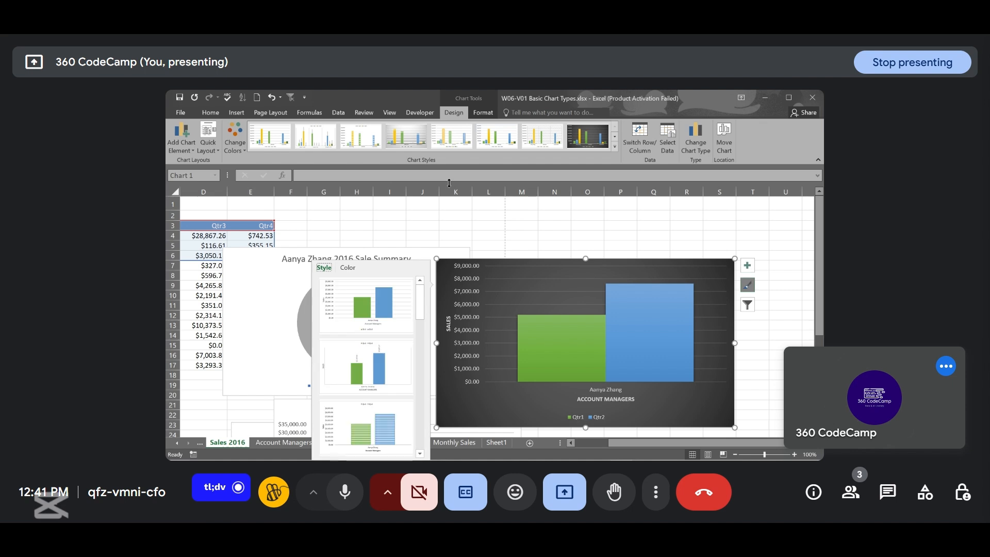
{"action": "key", "text": "alt+shift+F10"}
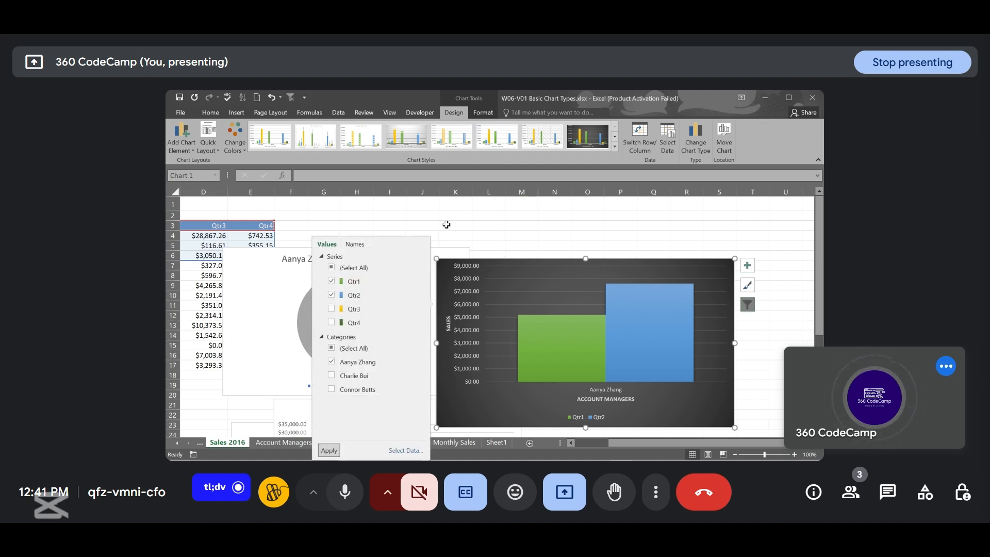
- Reselect all series and all categories in the chart filter and apply them
{"action": "left_click", "coordinate": [331, 268]}
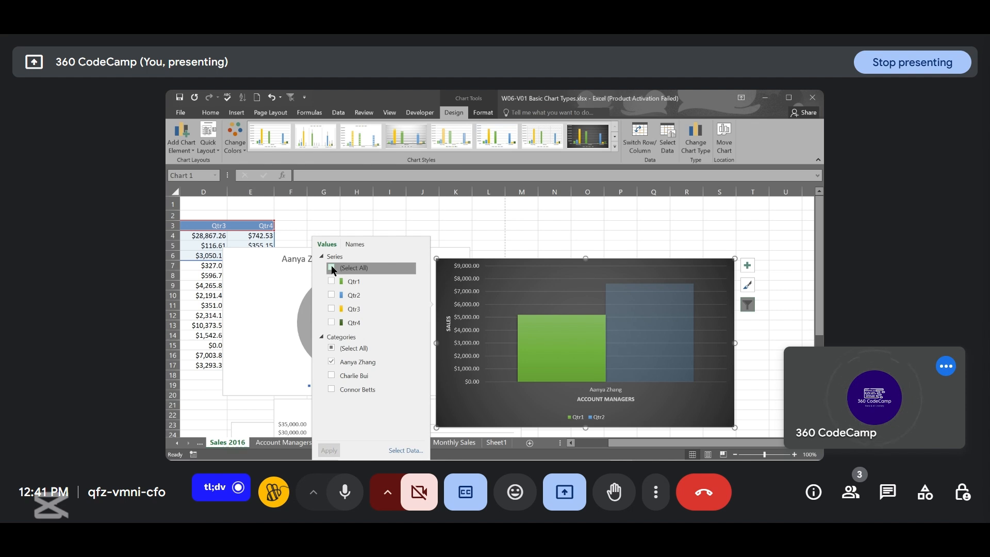
{"action": "left_click", "coordinate": [331, 268]}
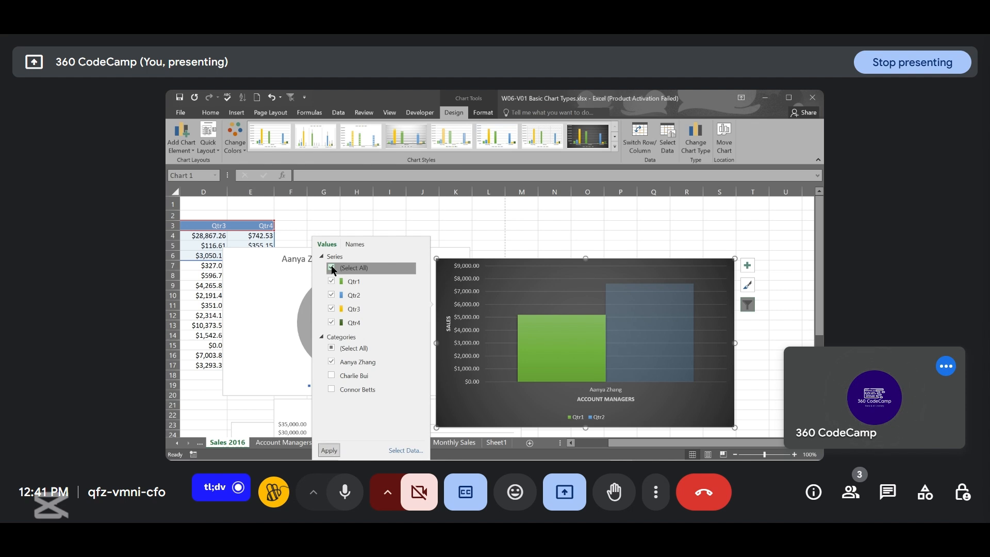
{"action": "left_click", "coordinate": [331, 349]}
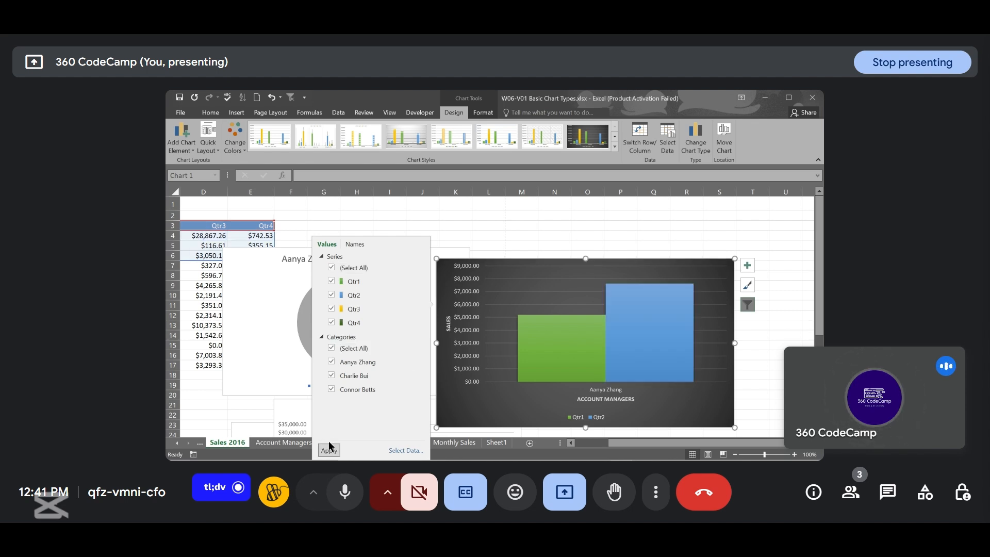
{"action": "left_click", "coordinate": [329, 449]}
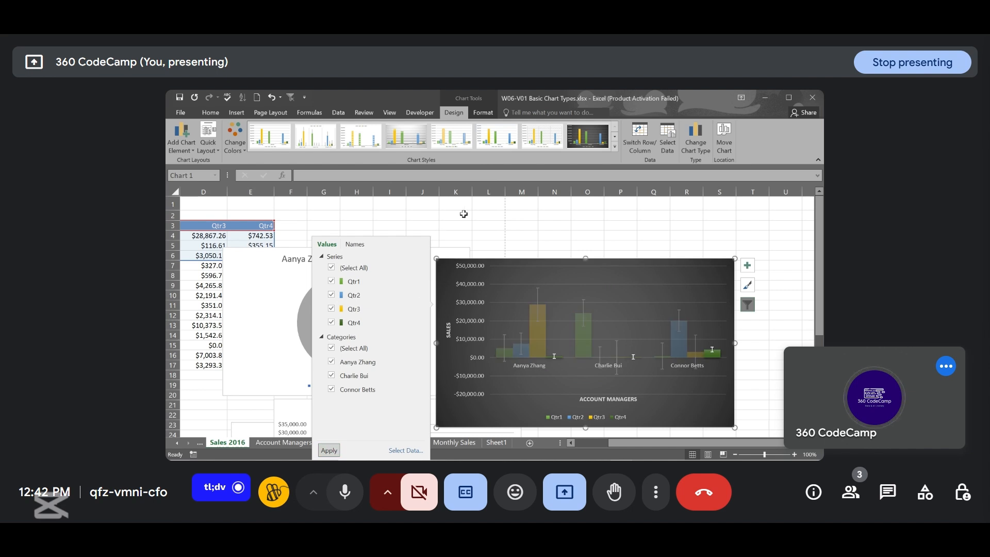
- Open the format pane for the column chart's chart area and expand its Fill options
{"action": "left_click", "coordinate": [787, 294]}
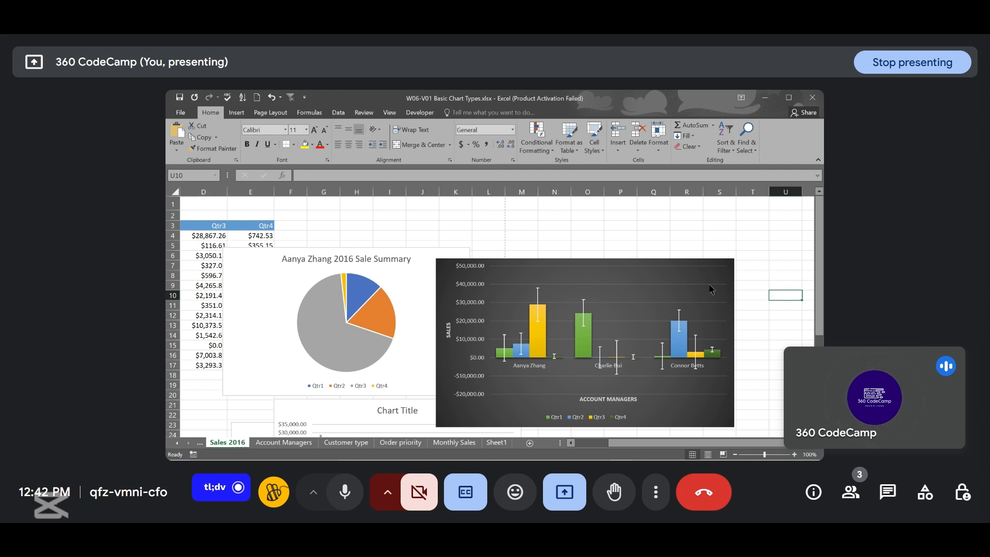
{"action": "left_click", "coordinate": [720, 279]}
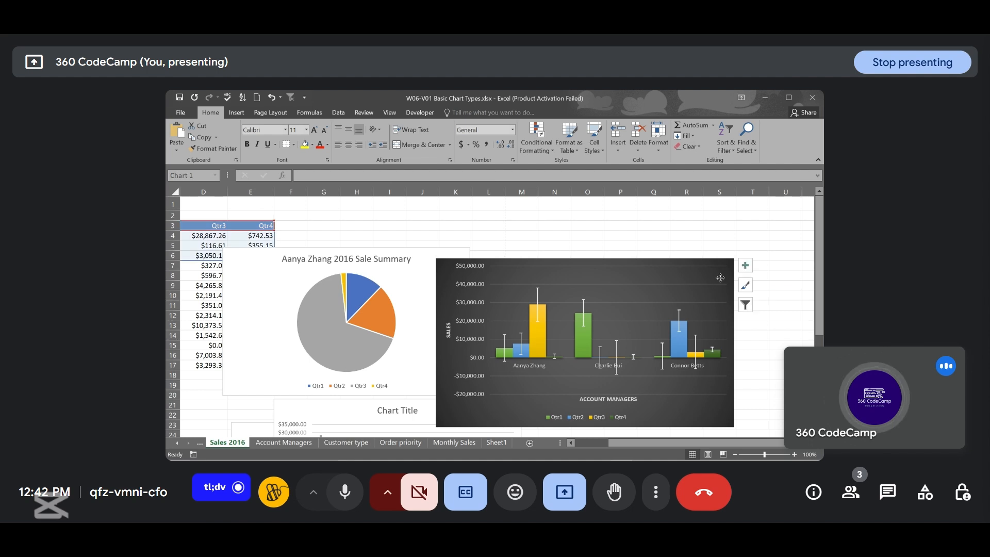
{"action": "double_click", "coordinate": [721, 278]}
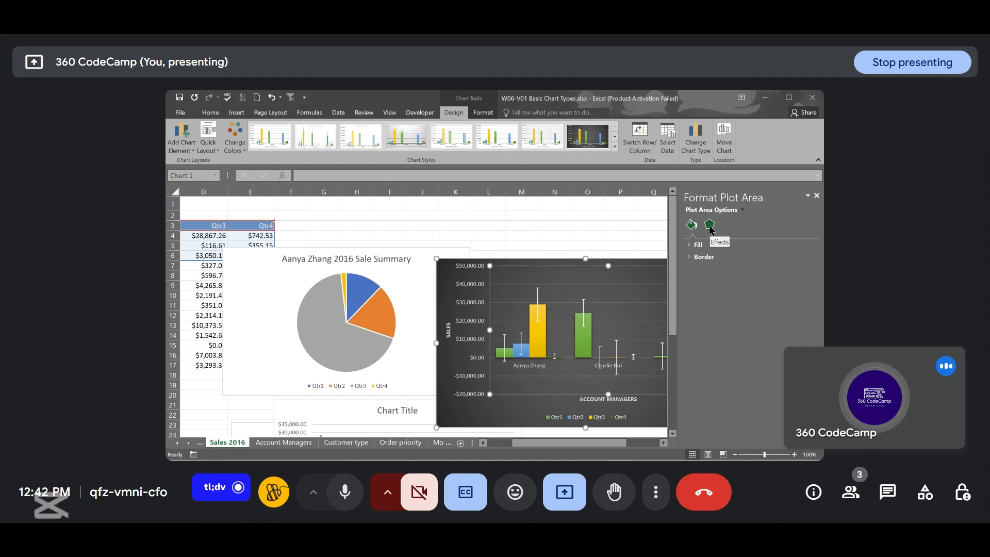
{"action": "left_click", "coordinate": [444, 275]}
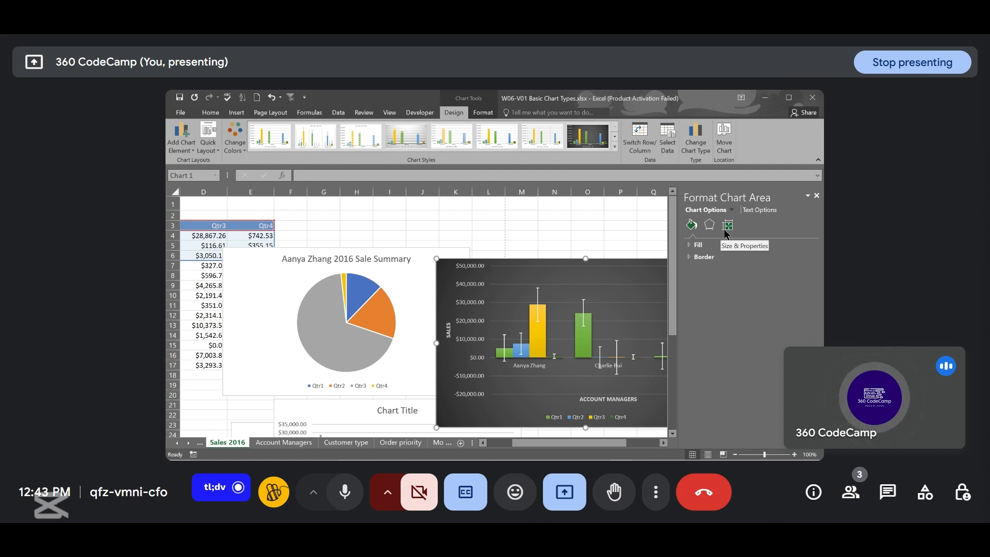
{"action": "left_click", "coordinate": [699, 245]}
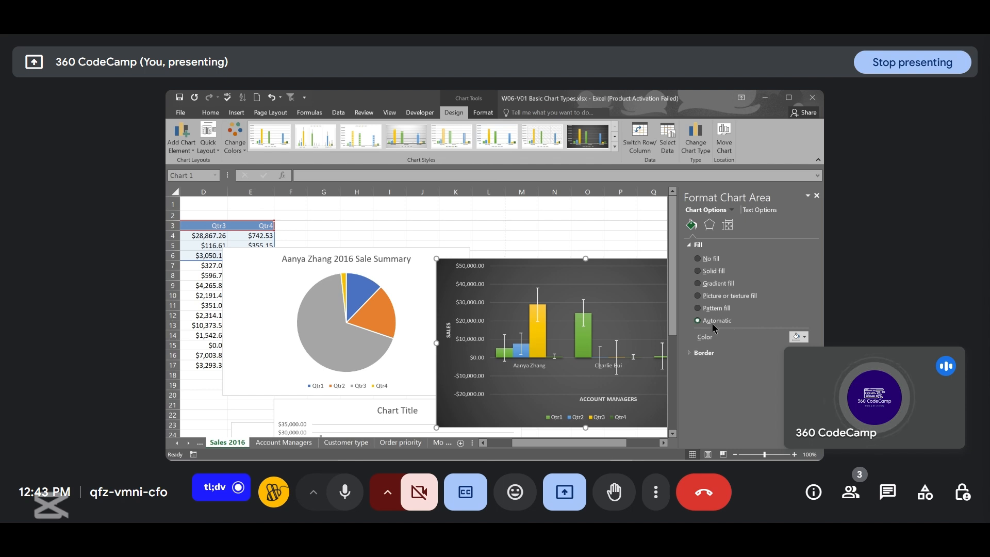
- Try No fill, Picture or texture, Gradient and Solid fills on the chart area, returning to Automatic
{"action": "left_click", "coordinate": [698, 258]}
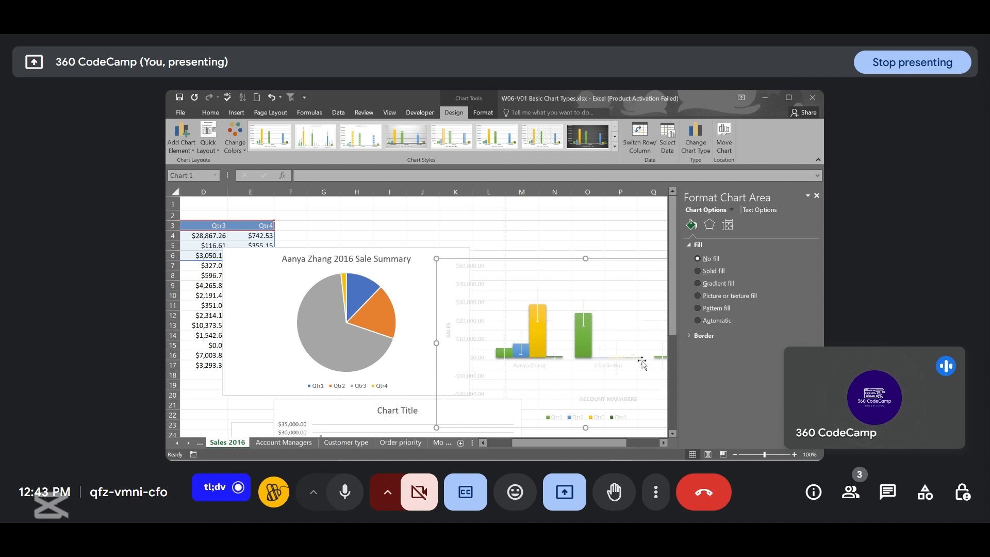
{"action": "left_click", "coordinate": [698, 296]}
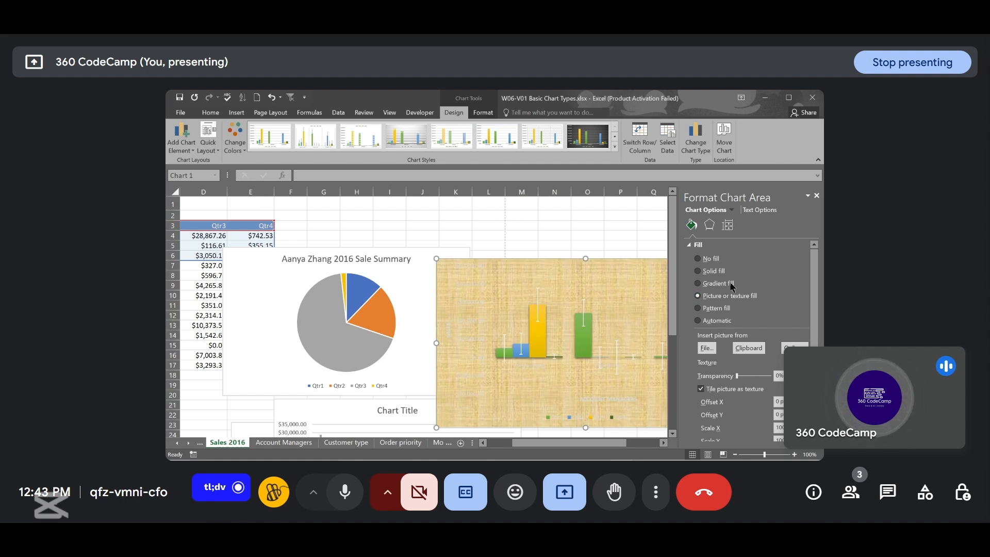
{"action": "left_click", "coordinate": [698, 284]}
{"action": "left_click", "coordinate": [699, 272]}
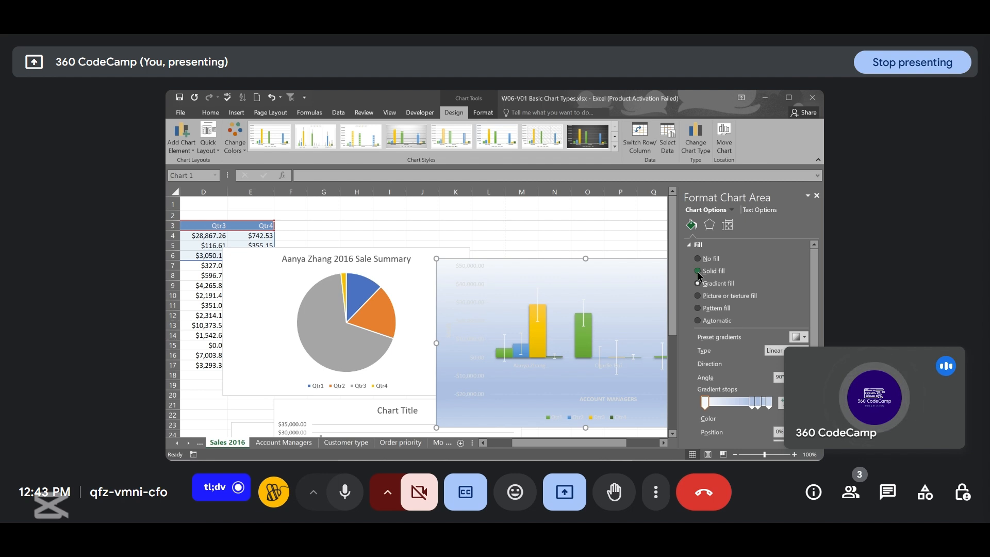
{"action": "left_click", "coordinate": [697, 319]}
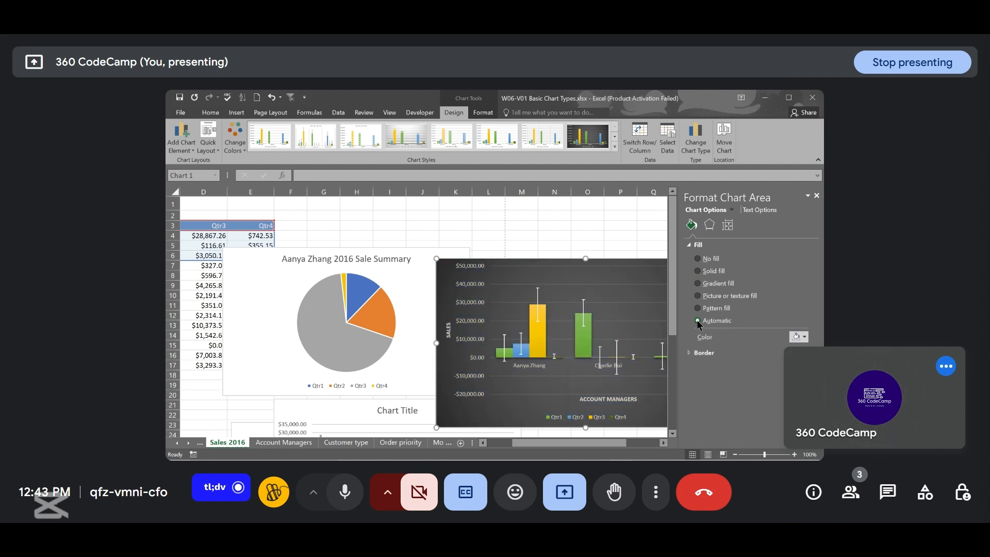
- Switch to the PowerPoint presentation and move to the Conclusion: Practice and Advanced Learning slide
{"action": "left_click", "coordinate": [711, 226]}
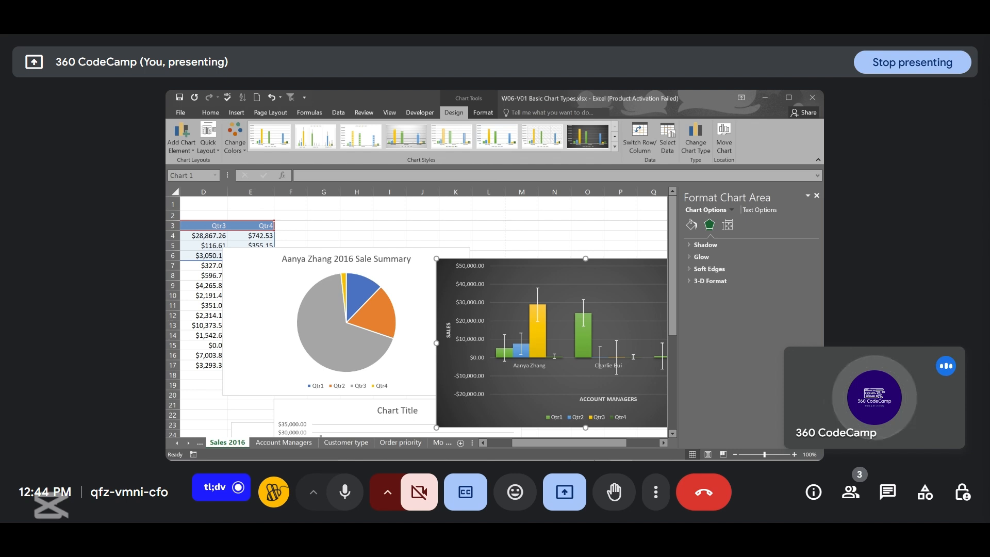
{"action": "left_click", "coordinate": [598, 451]}
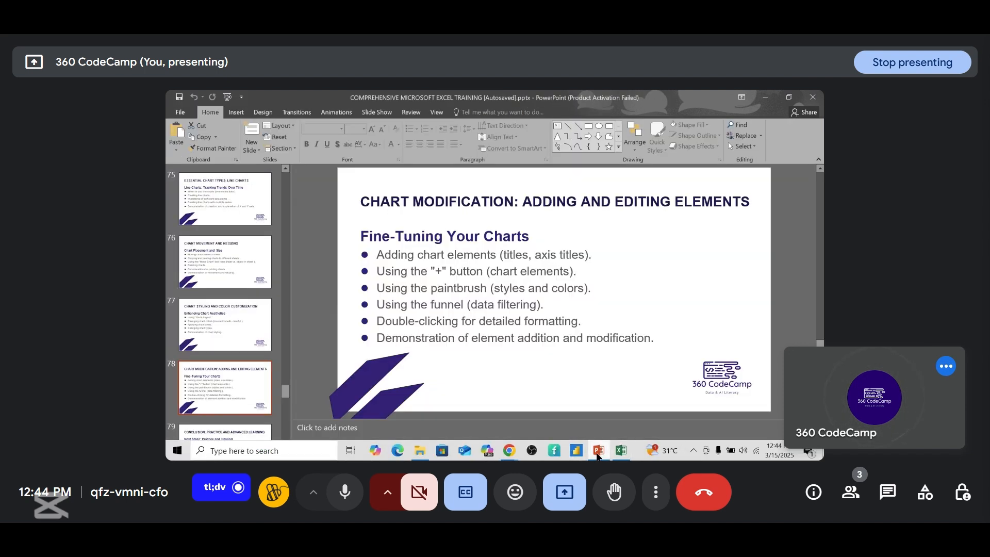
{"action": "scroll", "coordinate": [614, 401], "scroll_direction": "down", "scroll_amount": 1}
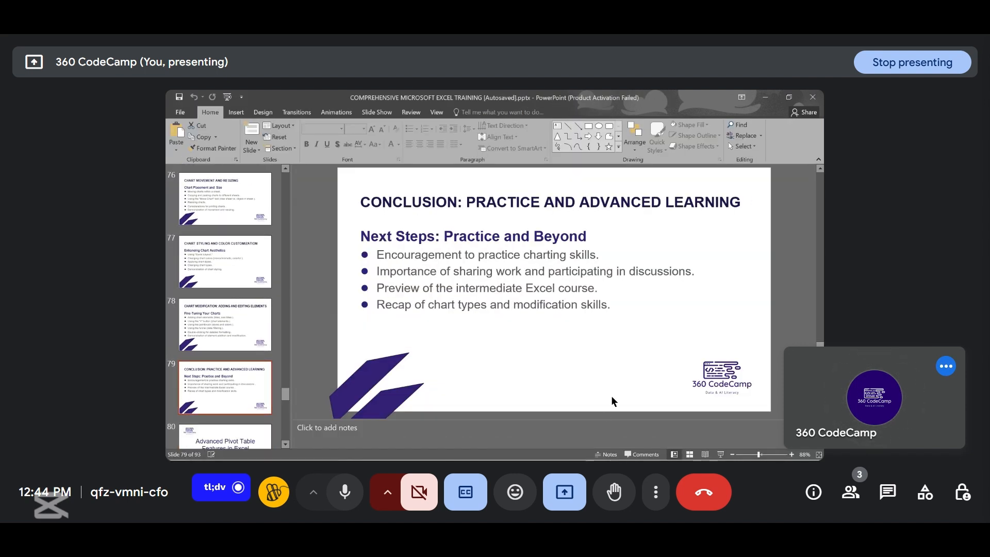